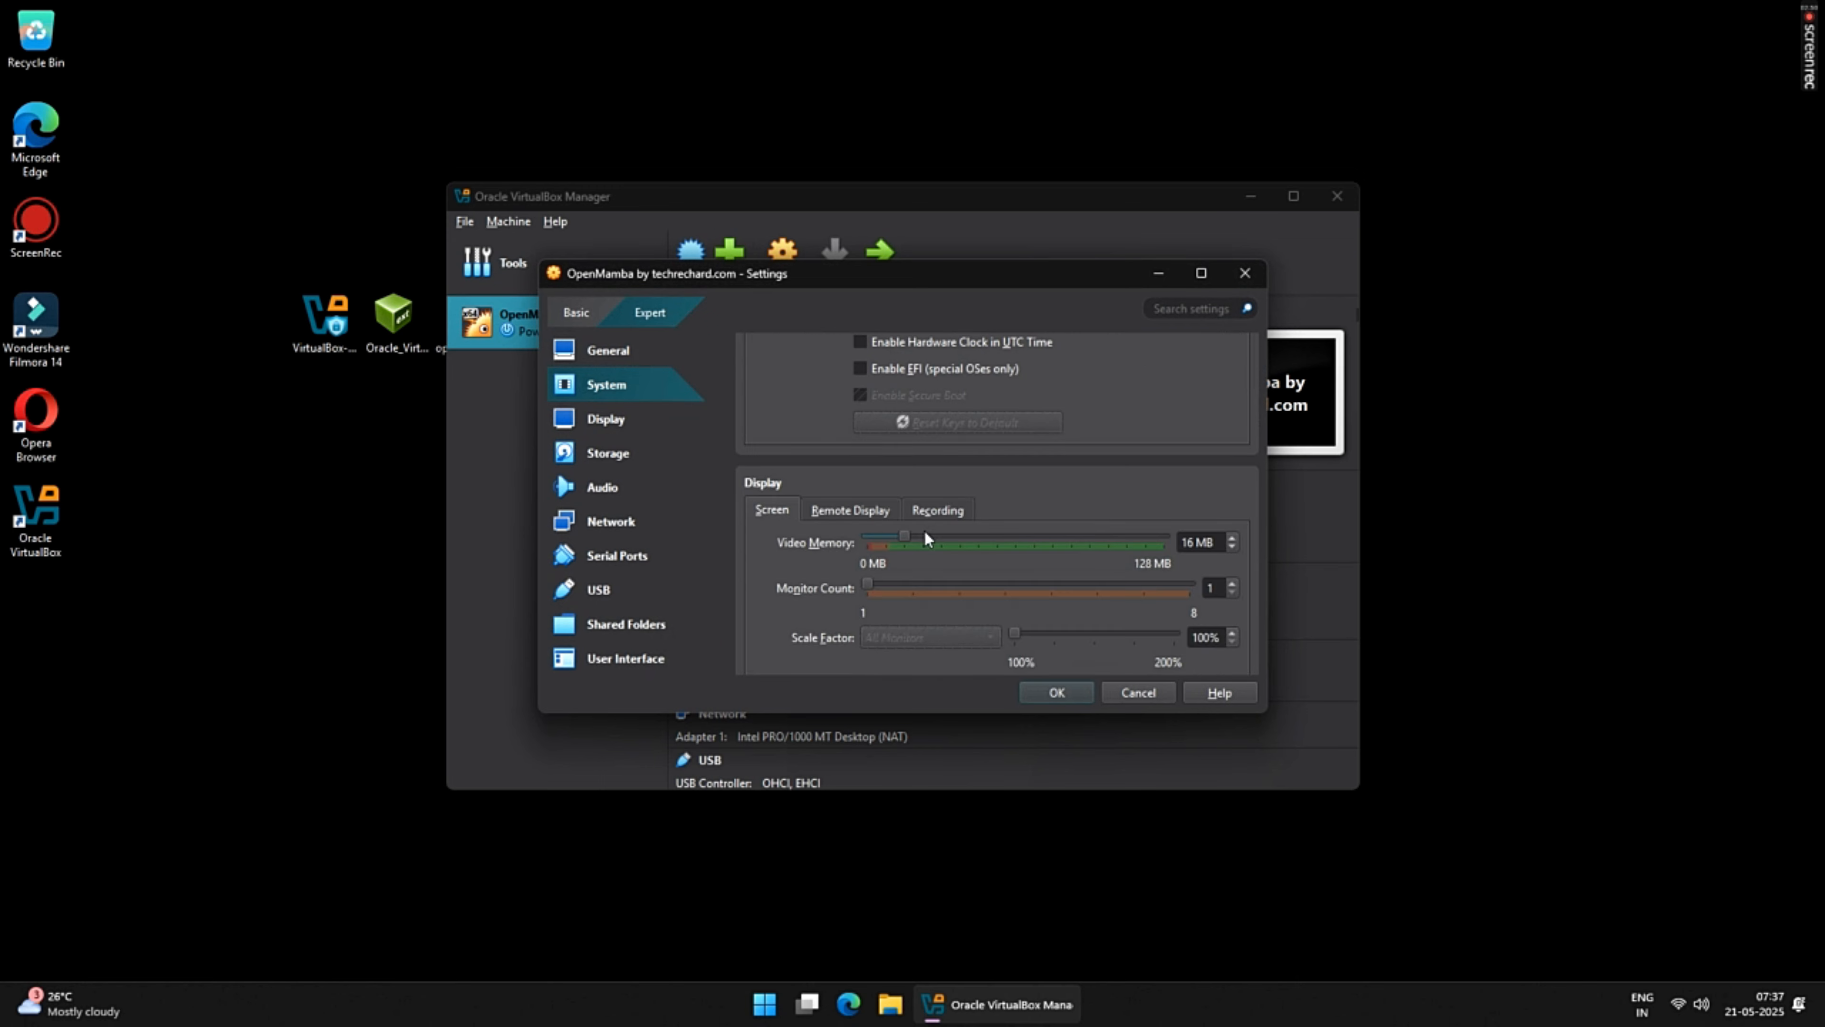
# - Raise the virtual machine's video memory close to the 128 MB maximum and save the settings
pyautogui.scroll(1, 924, 510)
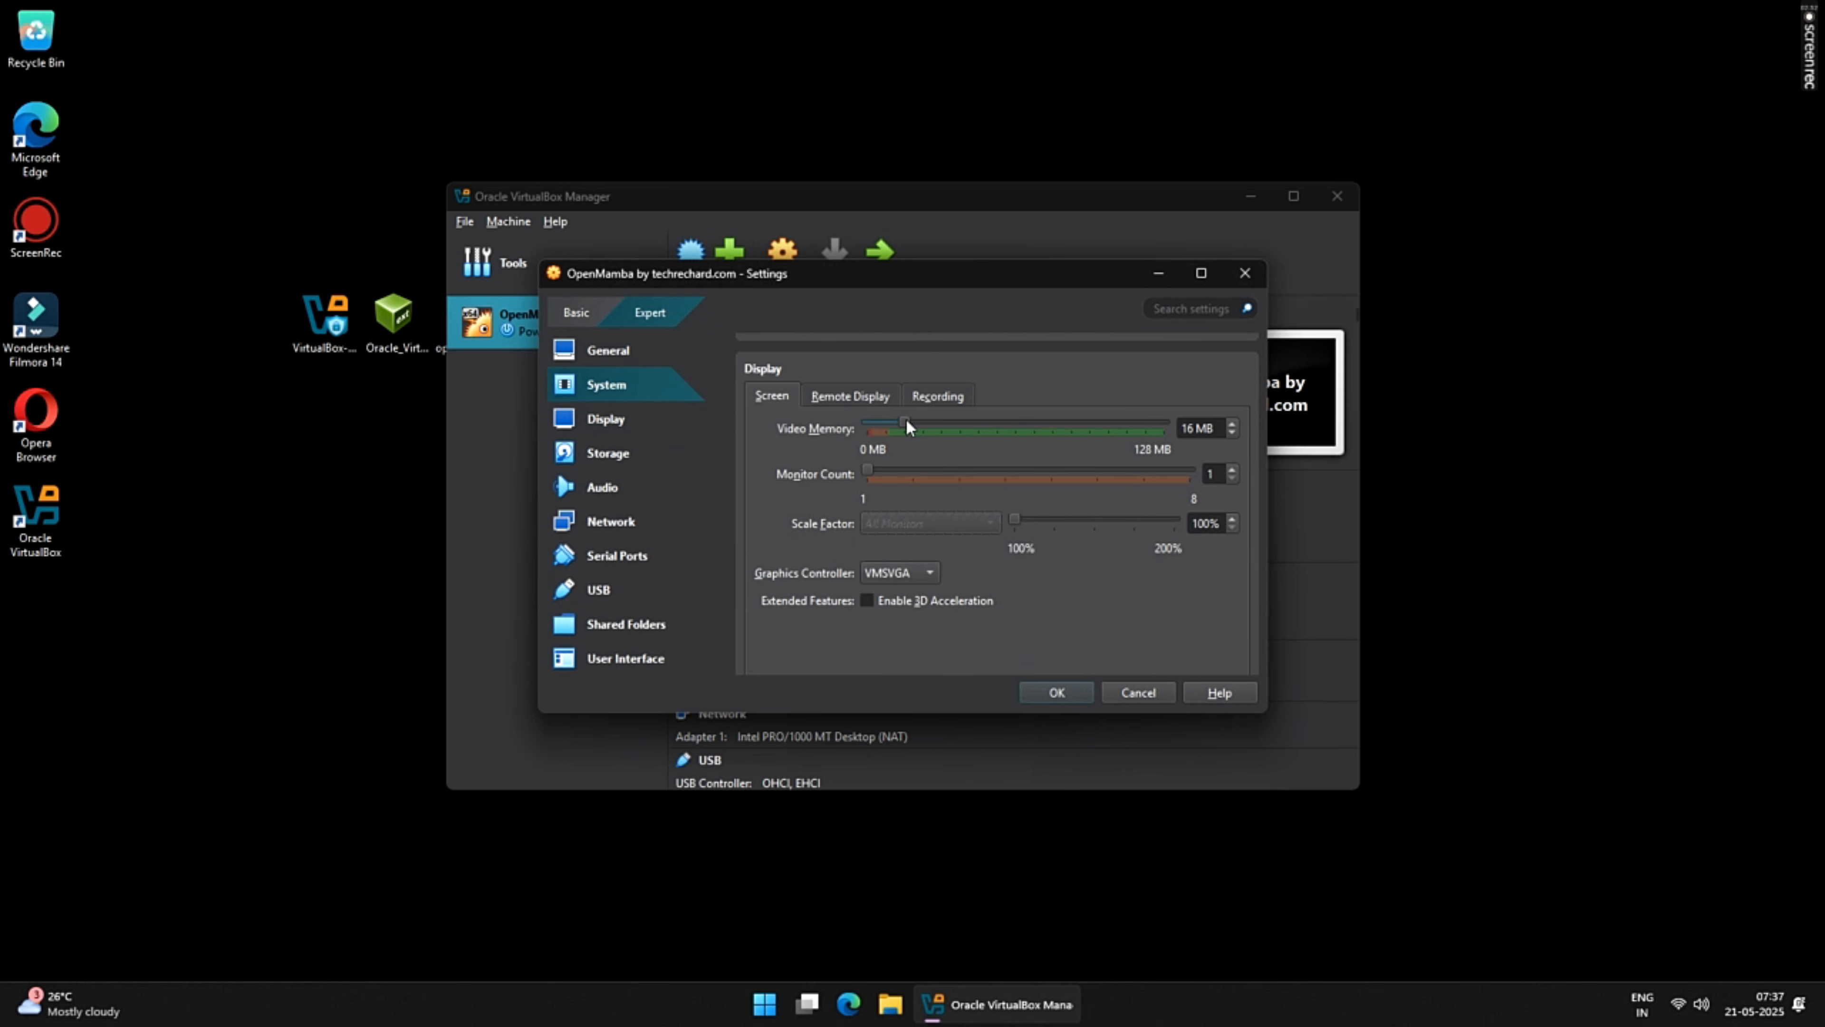
pyautogui.moveTo(906, 421); pyautogui.dragTo(1156, 427)
pyautogui.scroll(-6, 1017, 579)
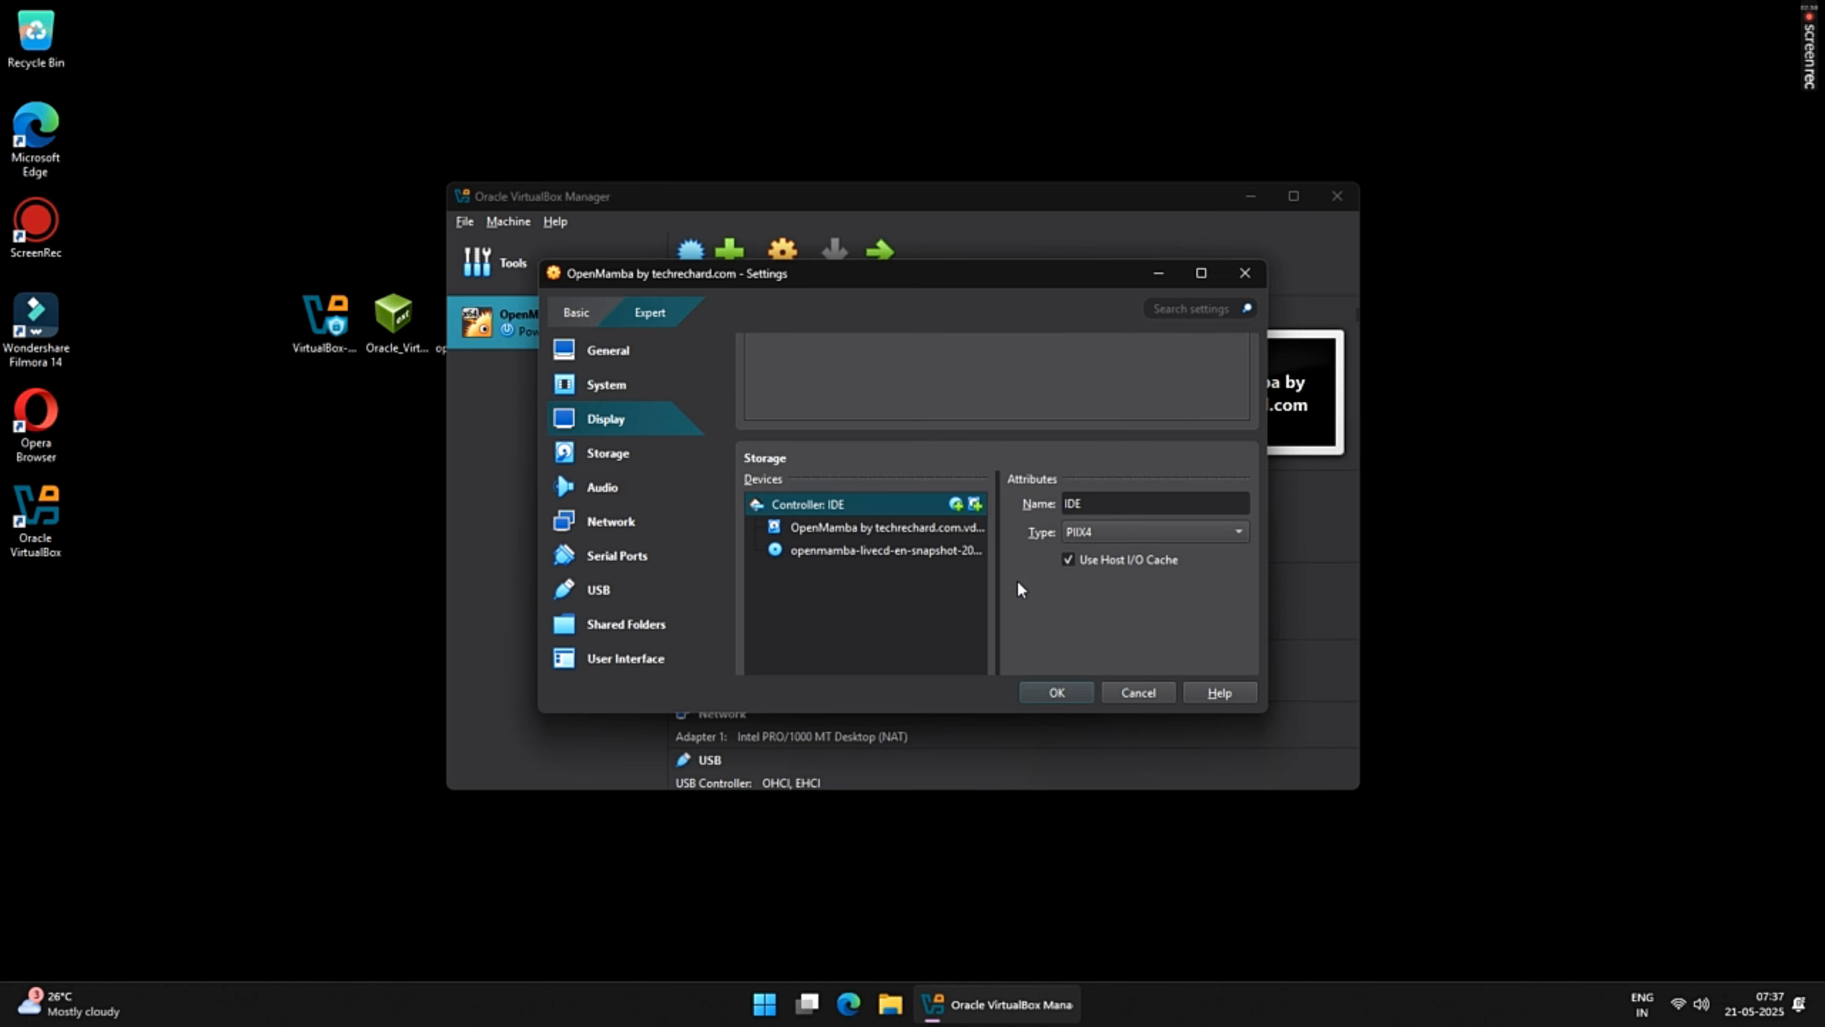
pyautogui.click(1044, 697)
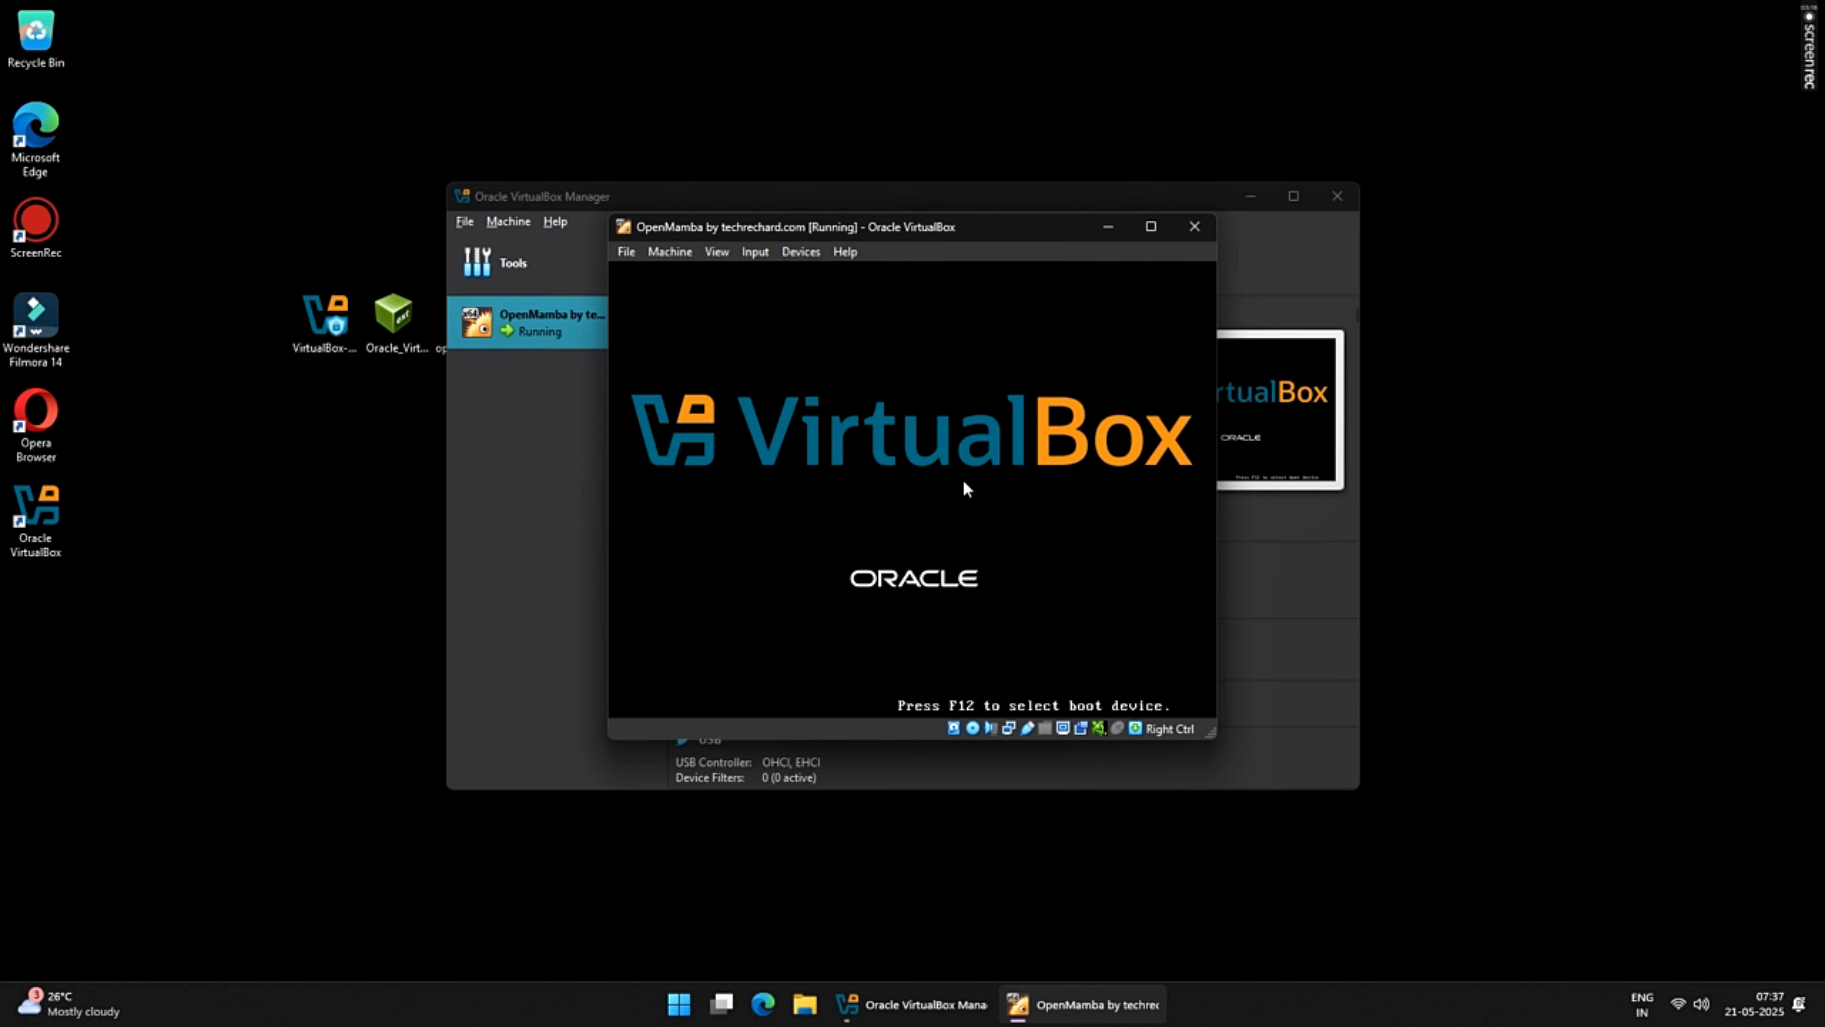
# - Boot the openmamba GNU/Linux (6.12.20-1mamba-x86_64) entry from the virtual machine's boot menu
pyautogui.press('Down')
pyautogui.press('Up')
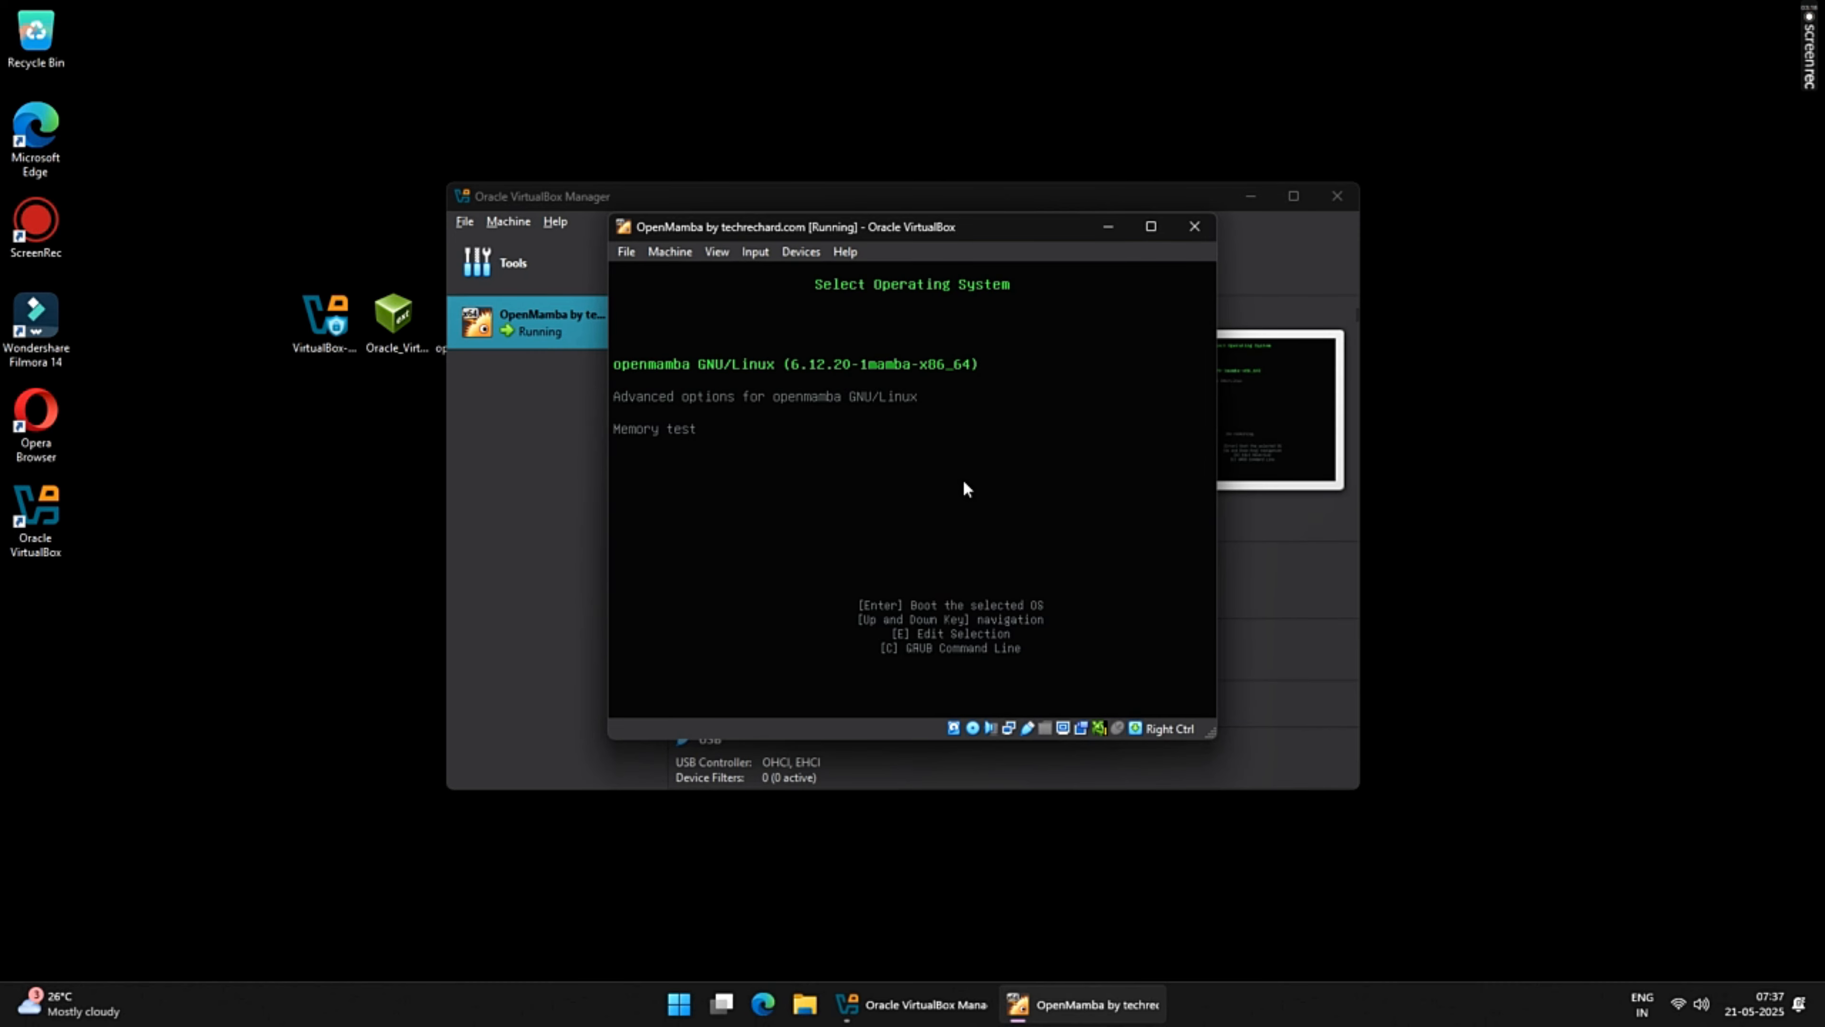
pyautogui.press('Down')
pyautogui.press('Down')
pyautogui.press('Up')
pyautogui.press('Up')
pyautogui.press('Return')
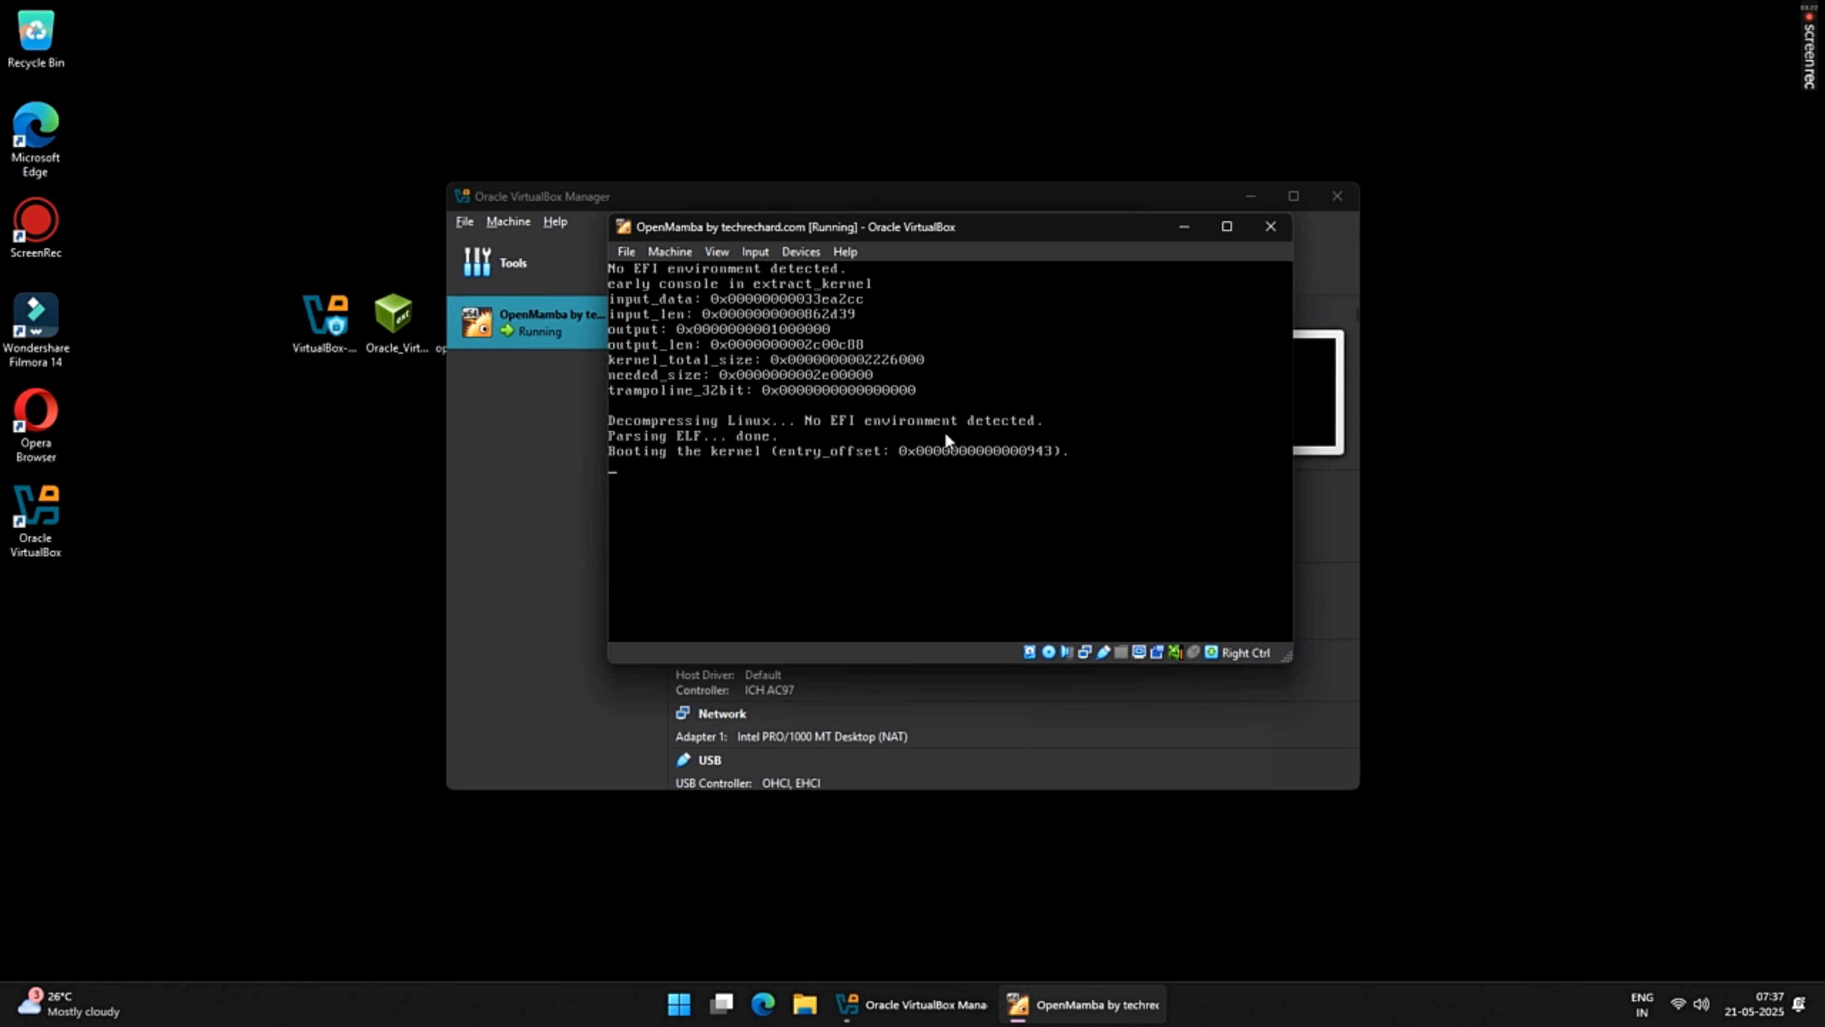
# - Switch the running OpenMamba virtual machine window to scaled mode and maximize it
pyautogui.moveTo(785, 216)
pyautogui.mouseDown()
pyautogui.moveTo(753, 226)
pyautogui.moveTo(807, 240)
pyautogui.mouseUp()
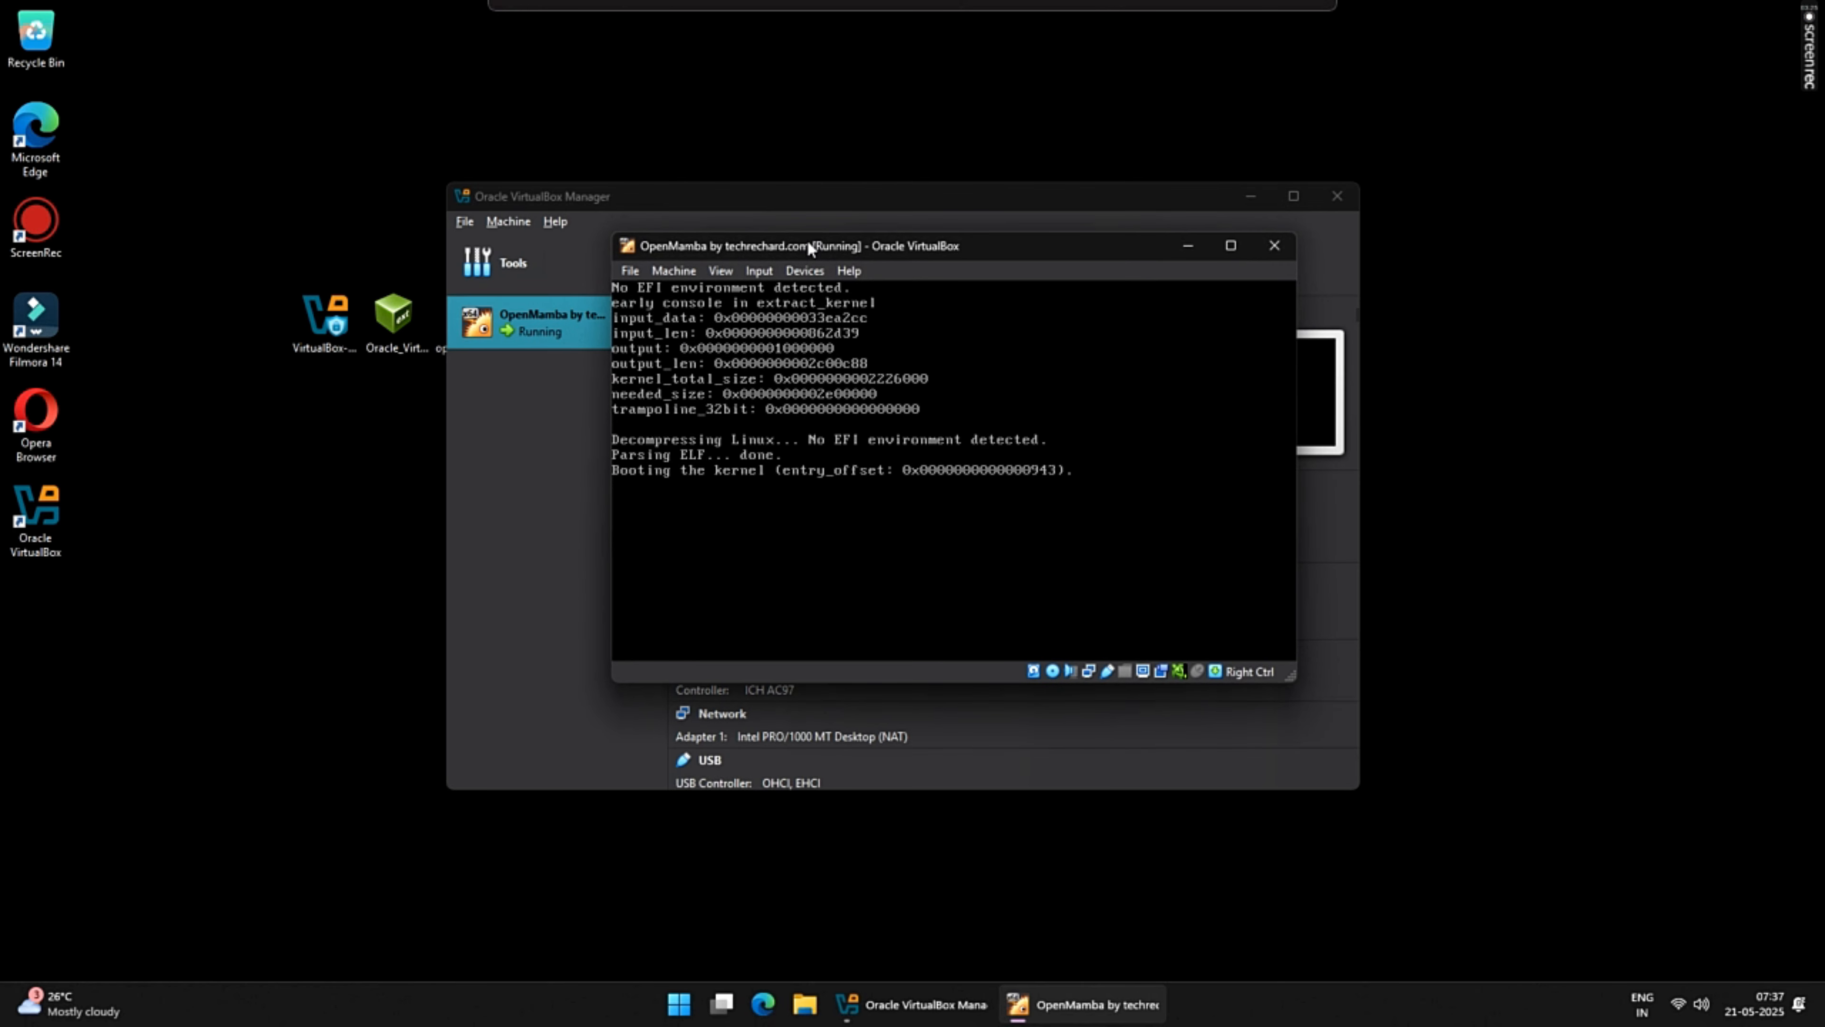
pyautogui.click(721, 271)
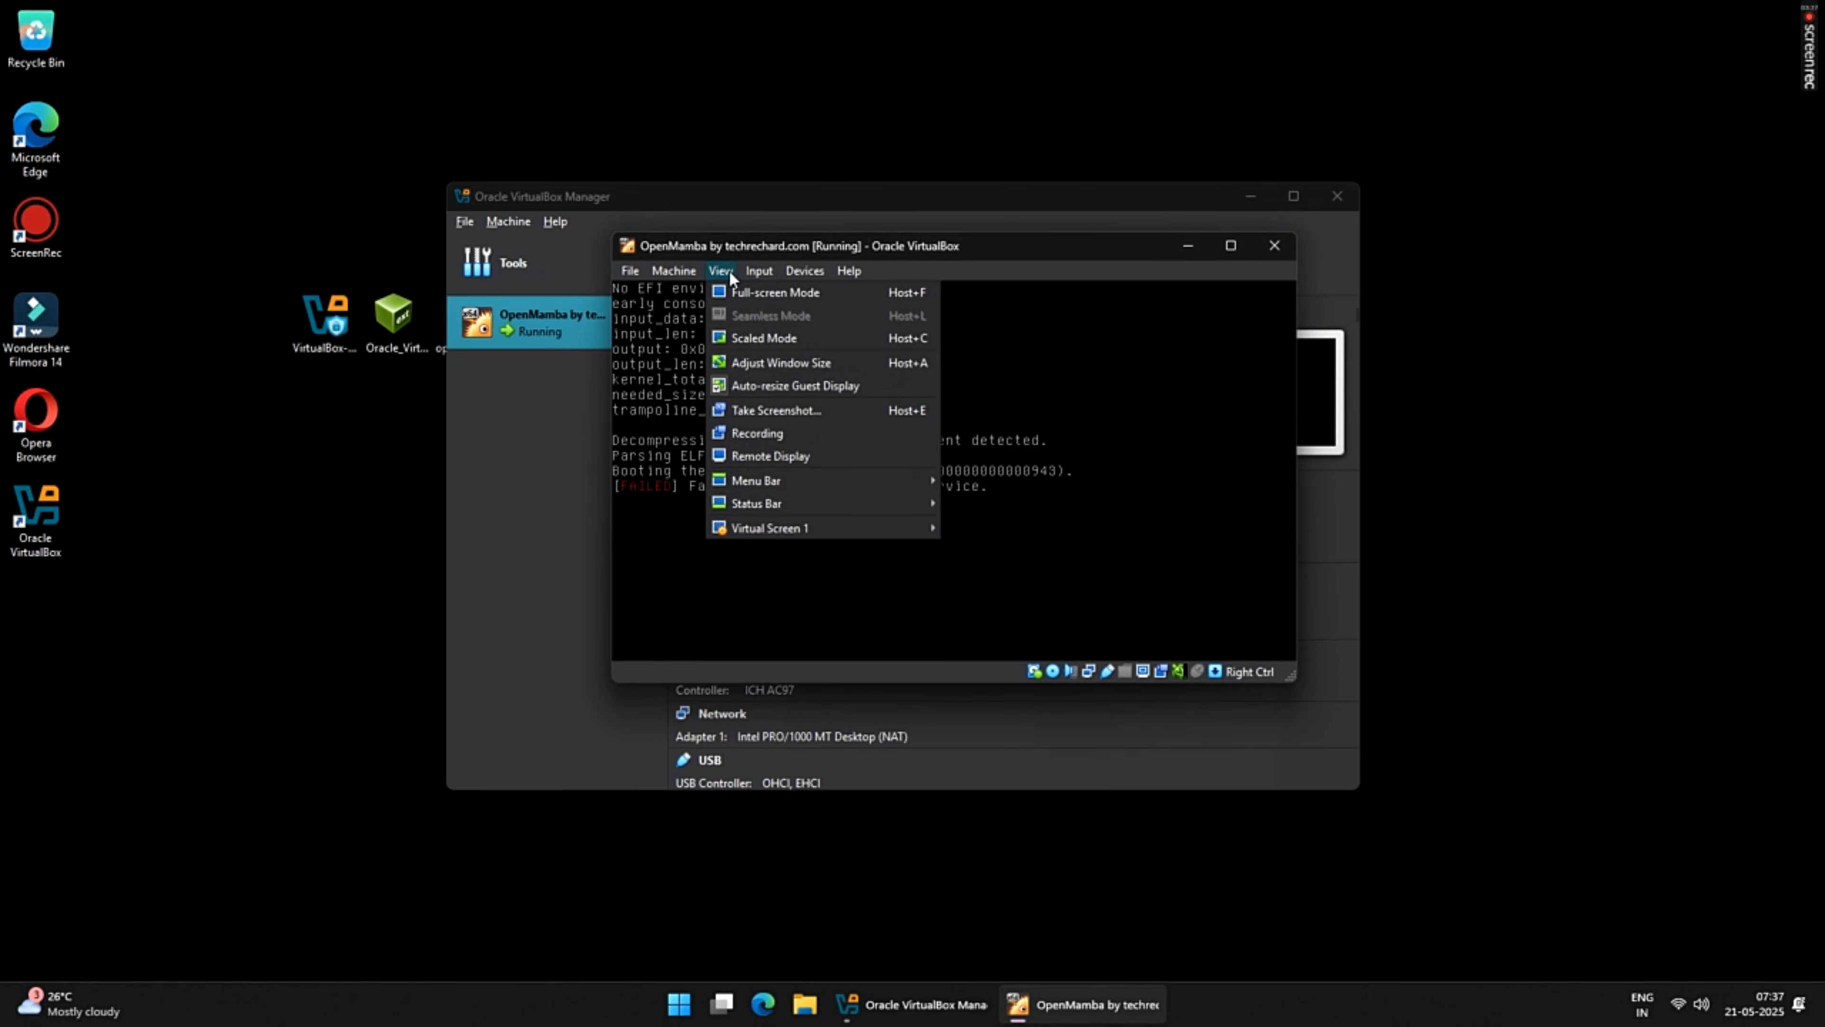
pyautogui.click(781, 348)
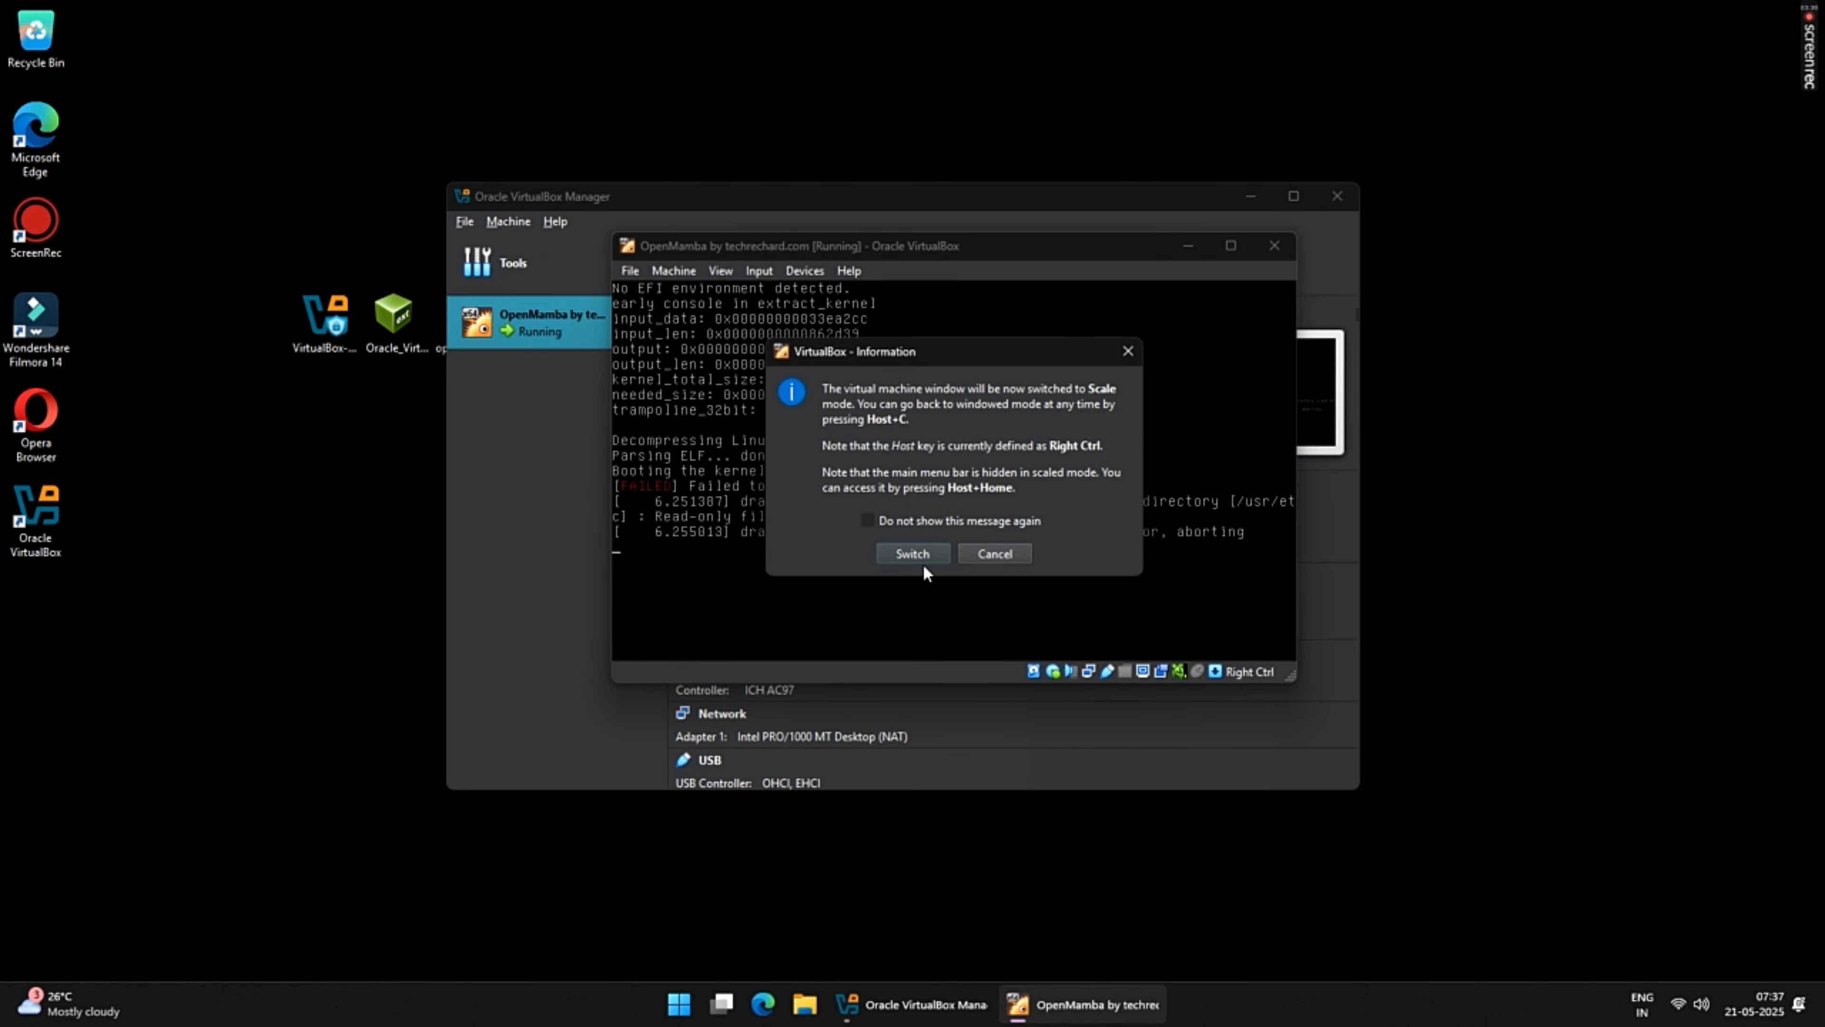
pyautogui.click(913, 554)
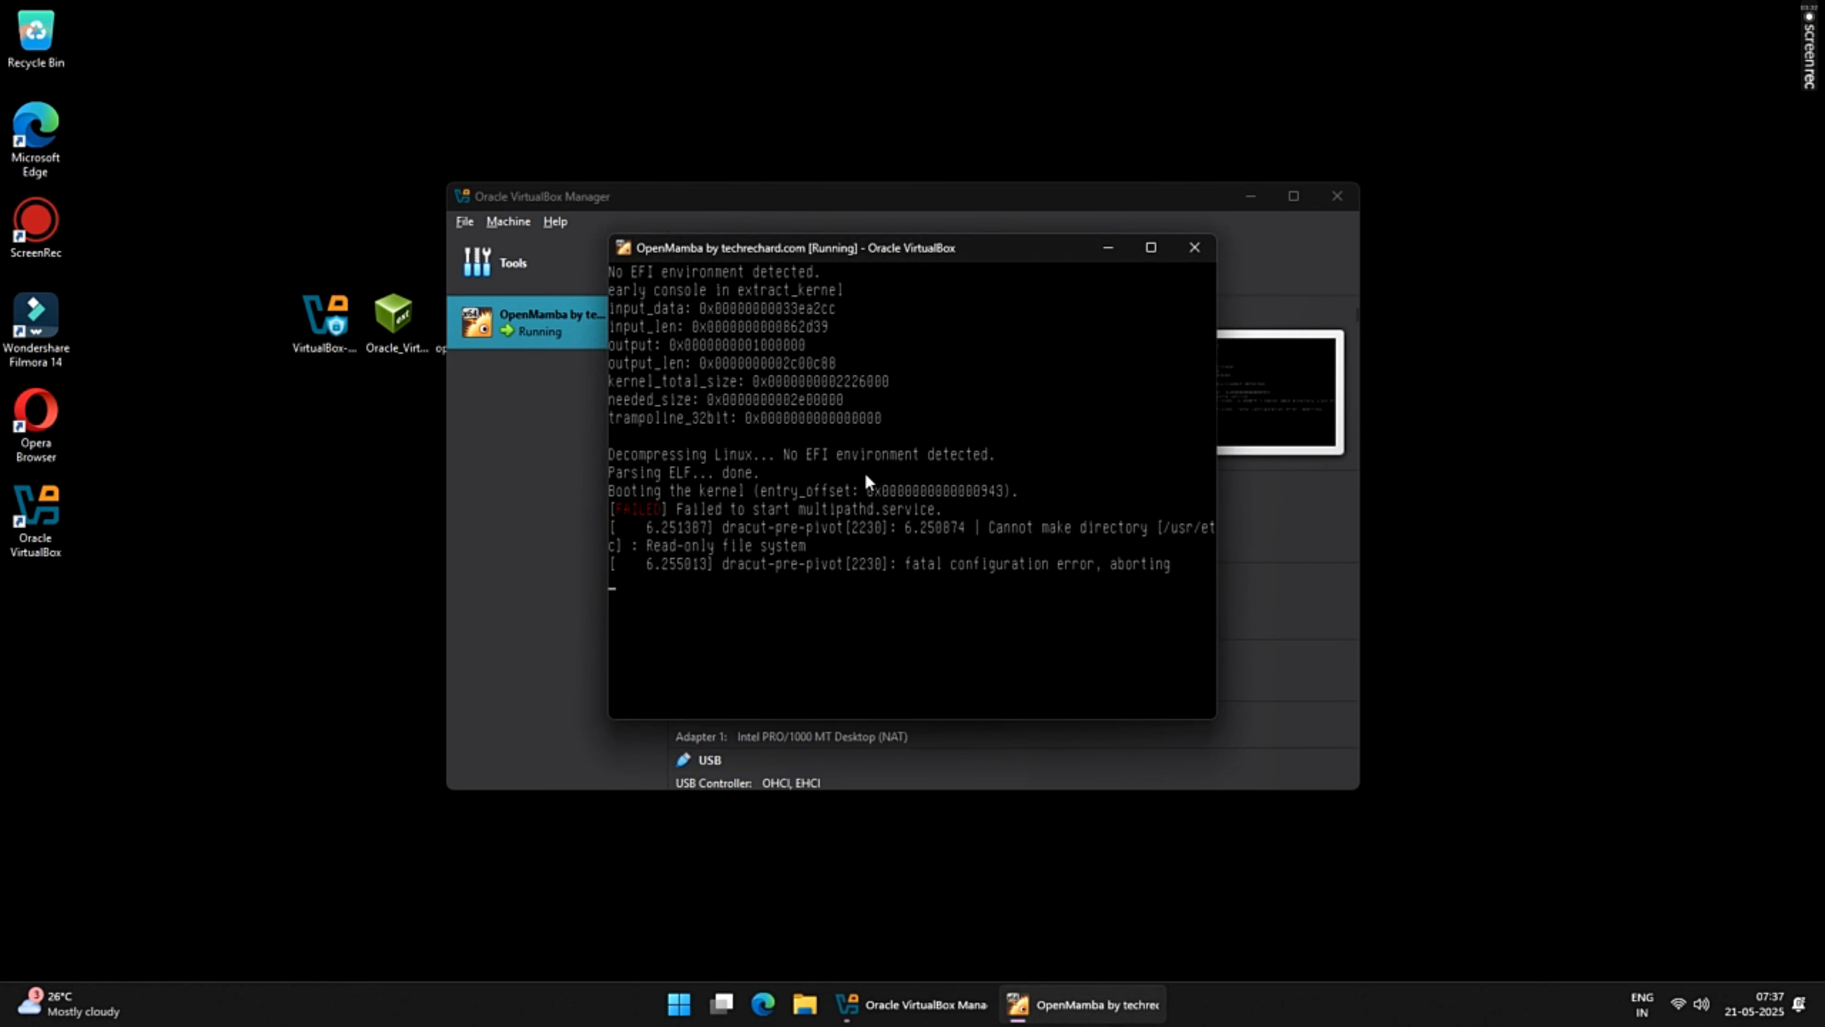
pyautogui.doubleClick(902, 248)
pyautogui.doubleClick(963, 19)
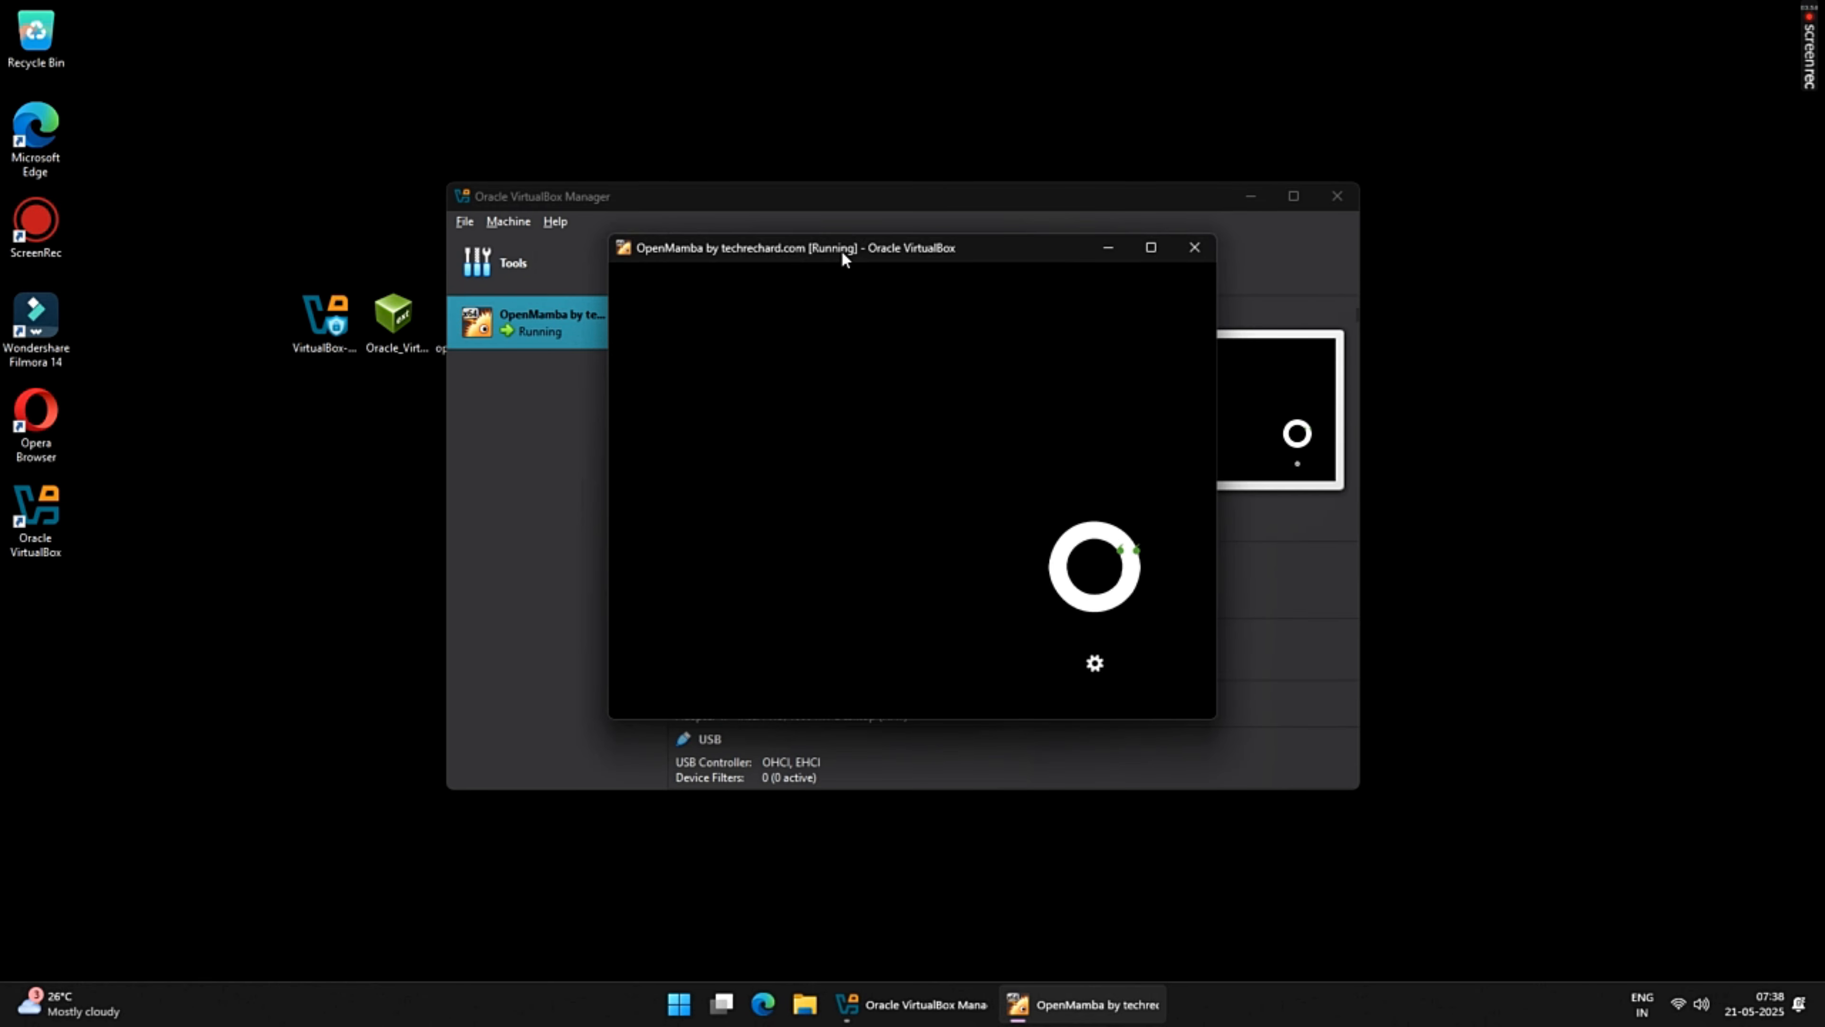
pyautogui.doubleClick(842, 245)
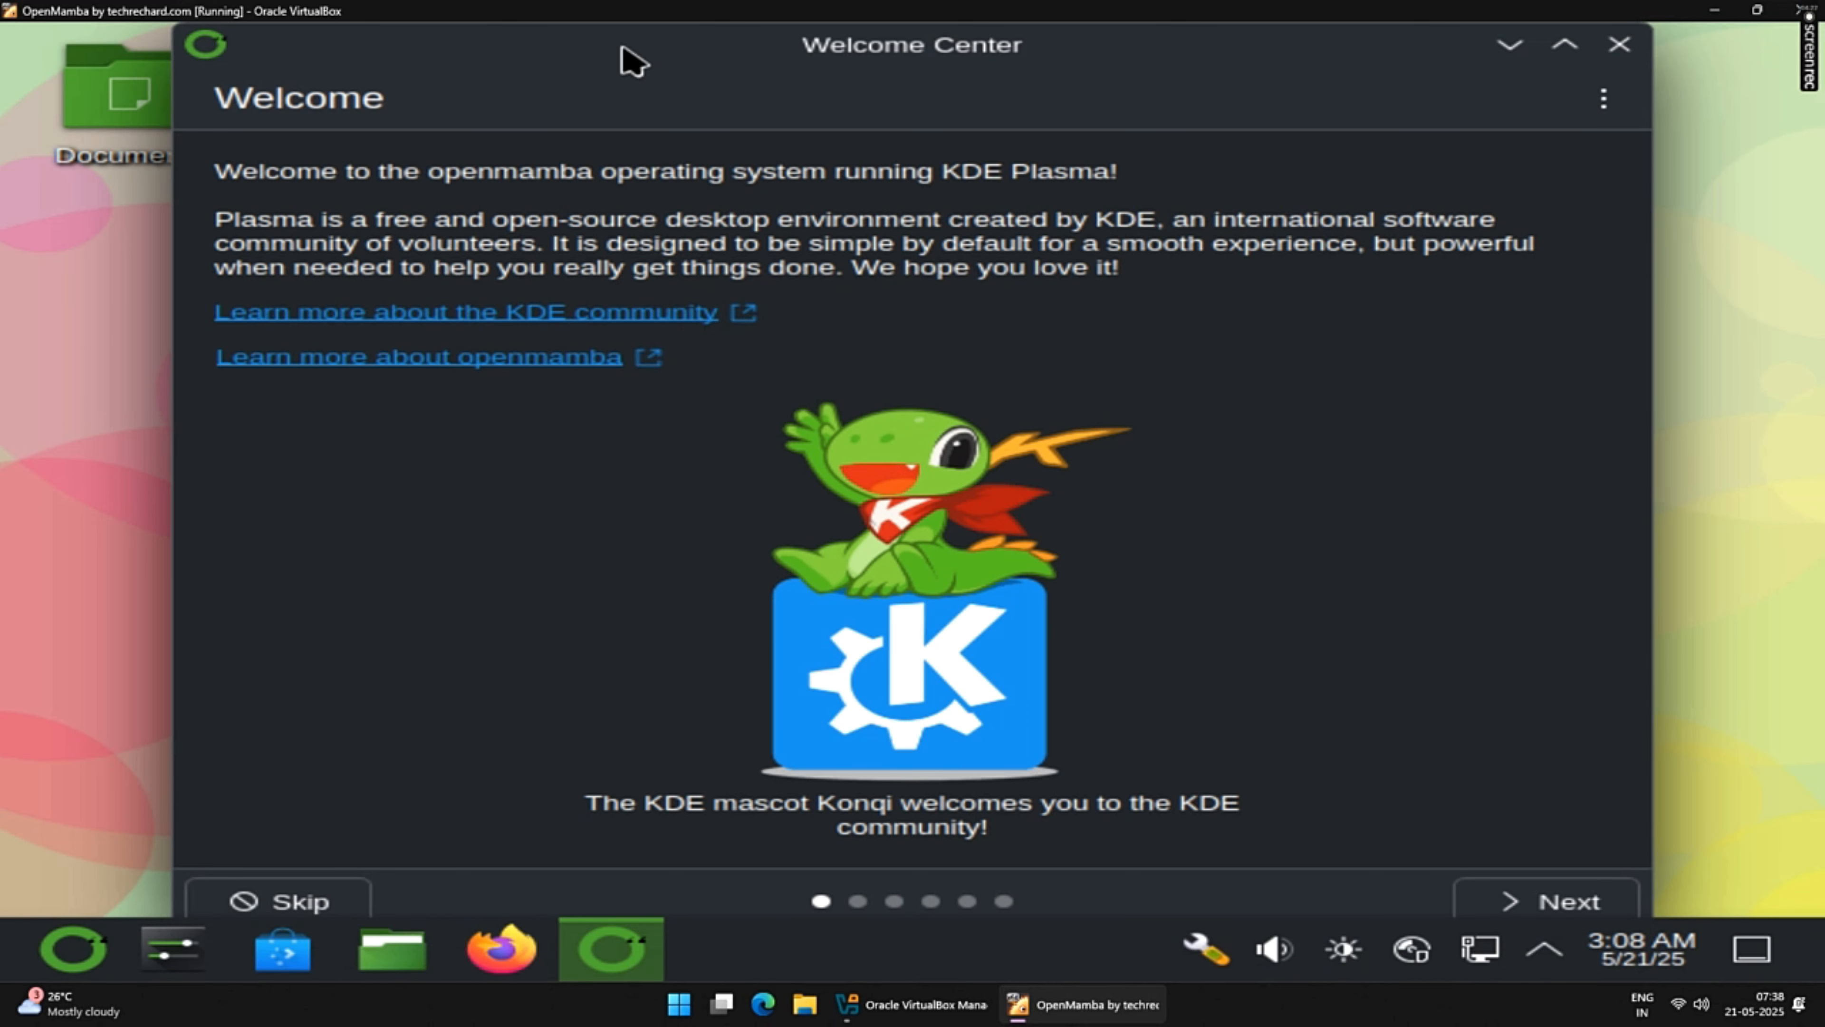
# - Skip the Welcome Center on the openmamba live desktop
pyautogui.moveTo(908, 45); pyautogui.dragTo(964, 47)
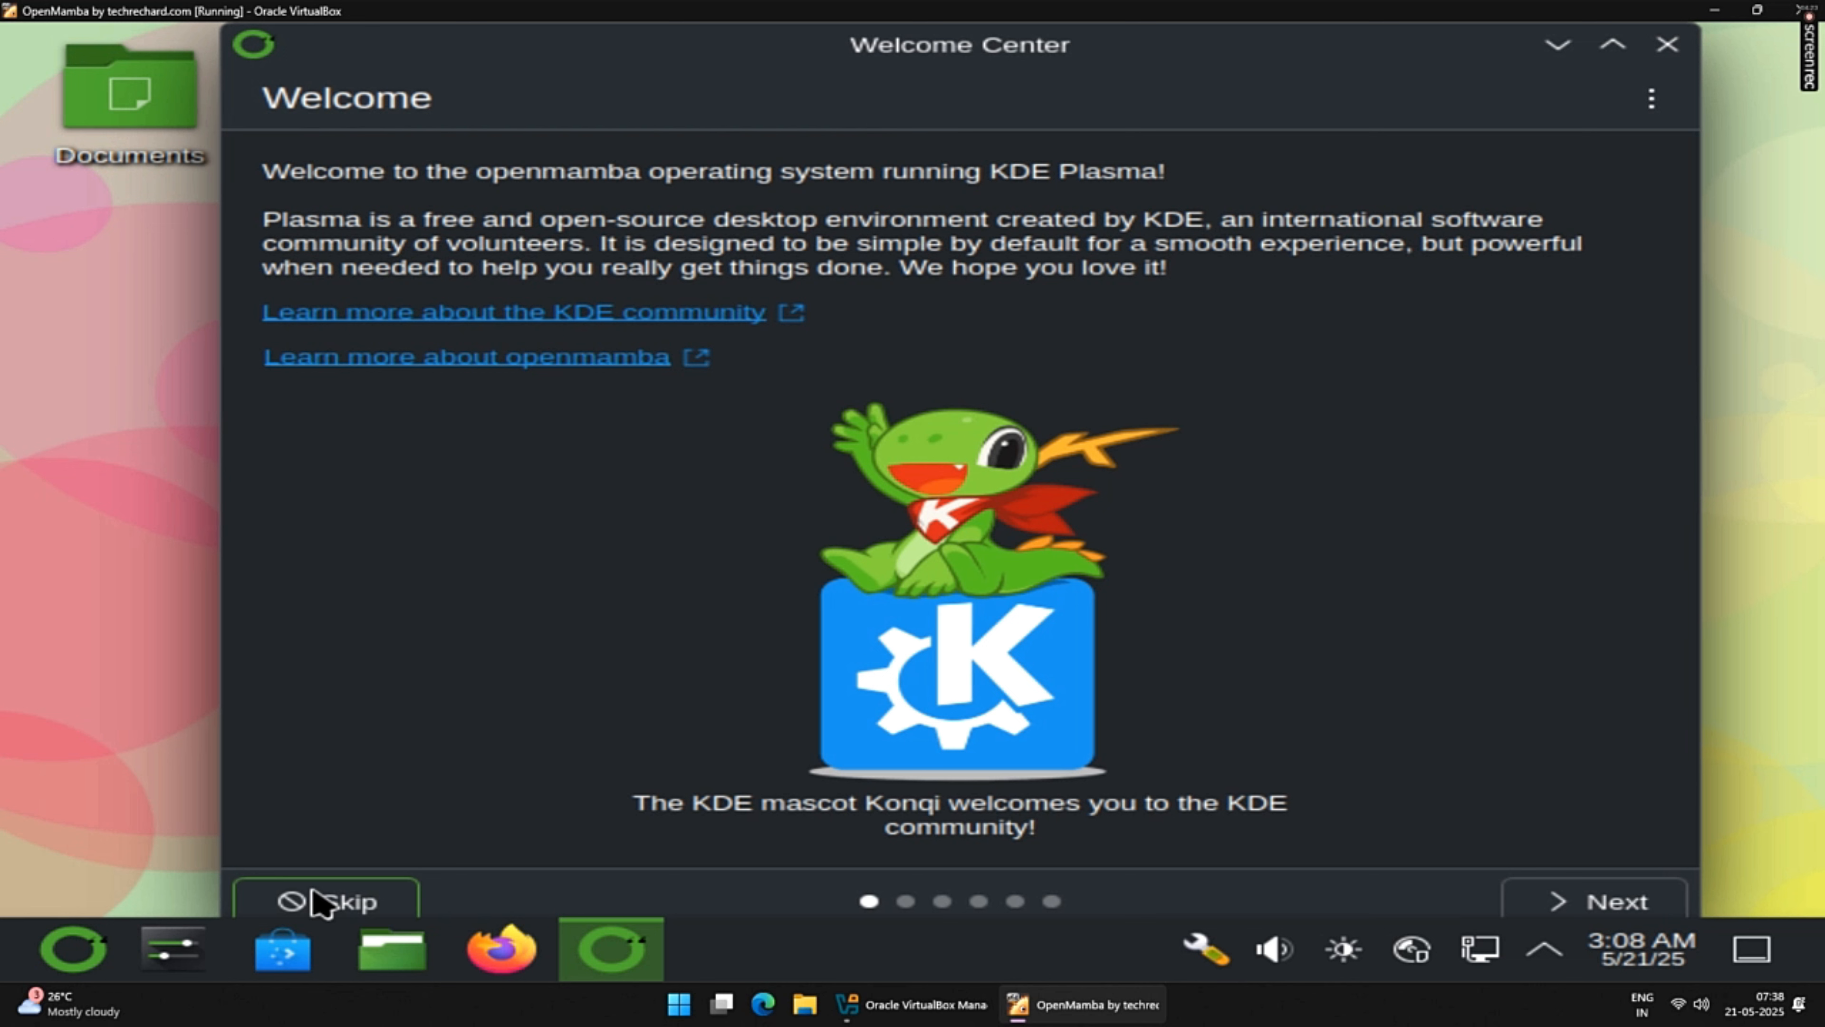
pyautogui.click(362, 913)
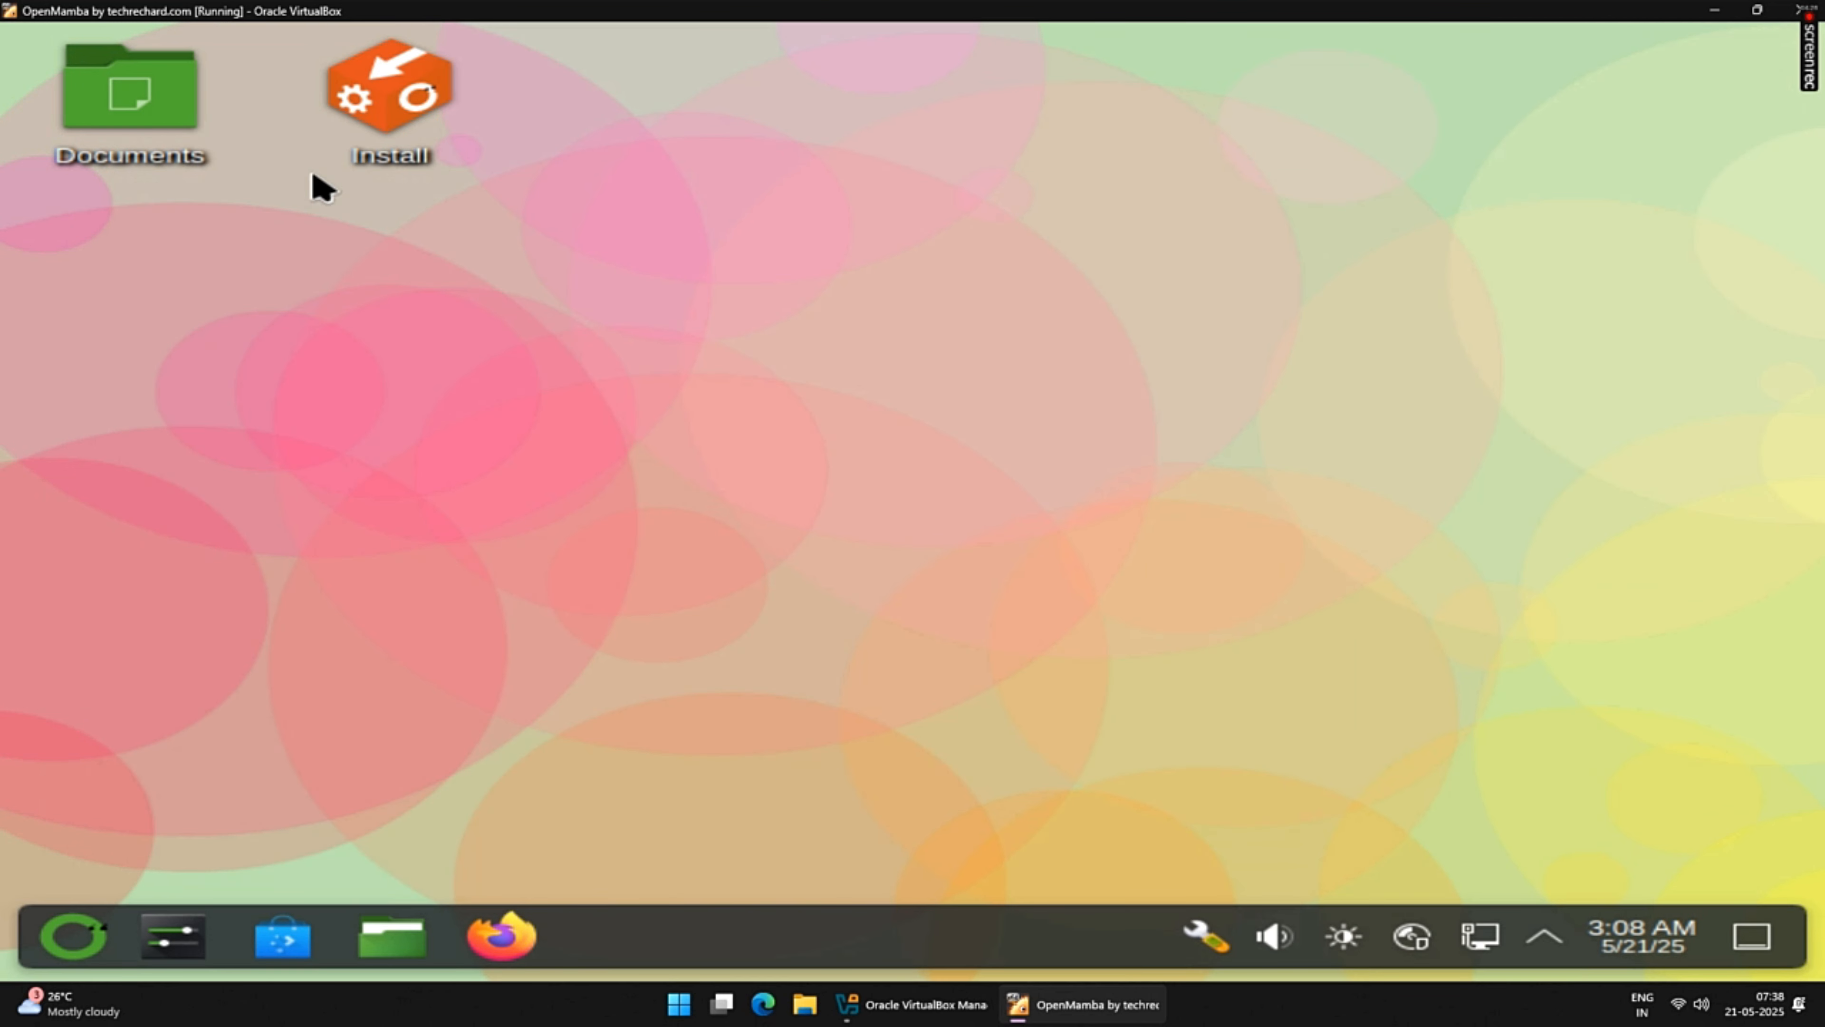
# - Look at the application launcher and the Quick Settings page of System Settings, then close both
pyautogui.click(79, 943)
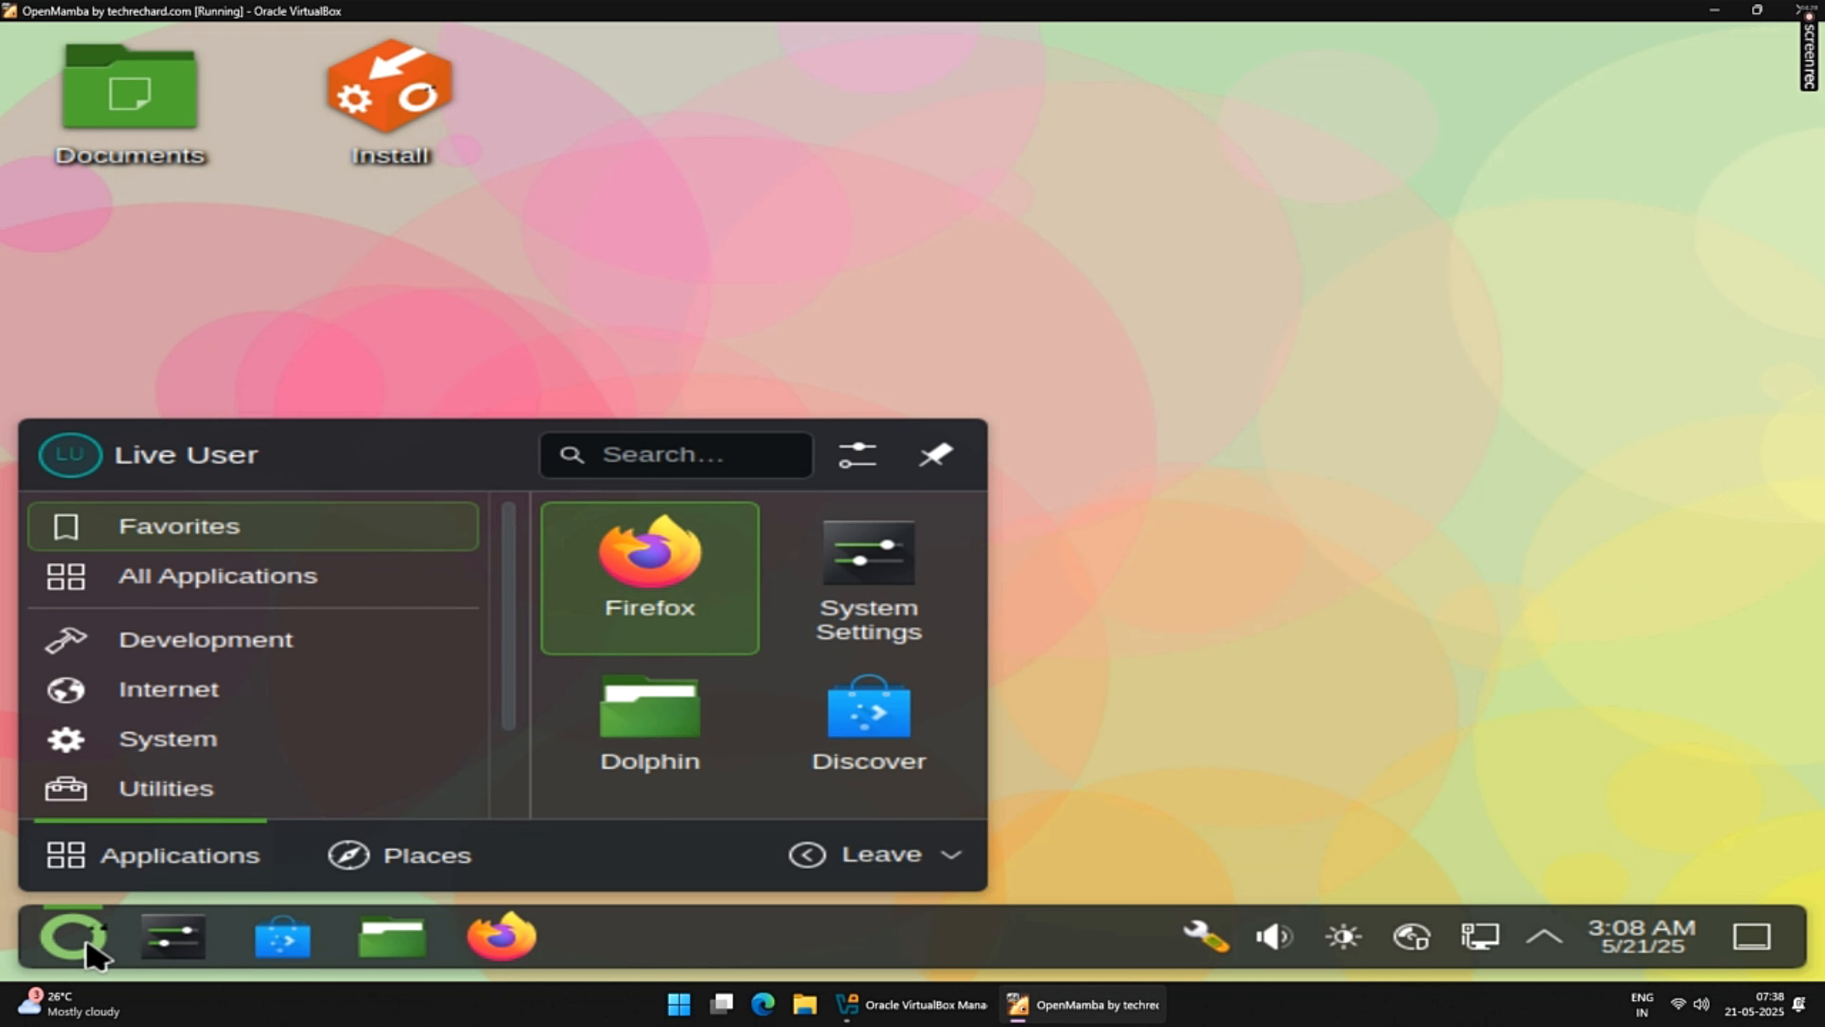
pyautogui.click(78, 943)
pyautogui.moveTo(178, 953); pyautogui.dragTo(1085, 354)
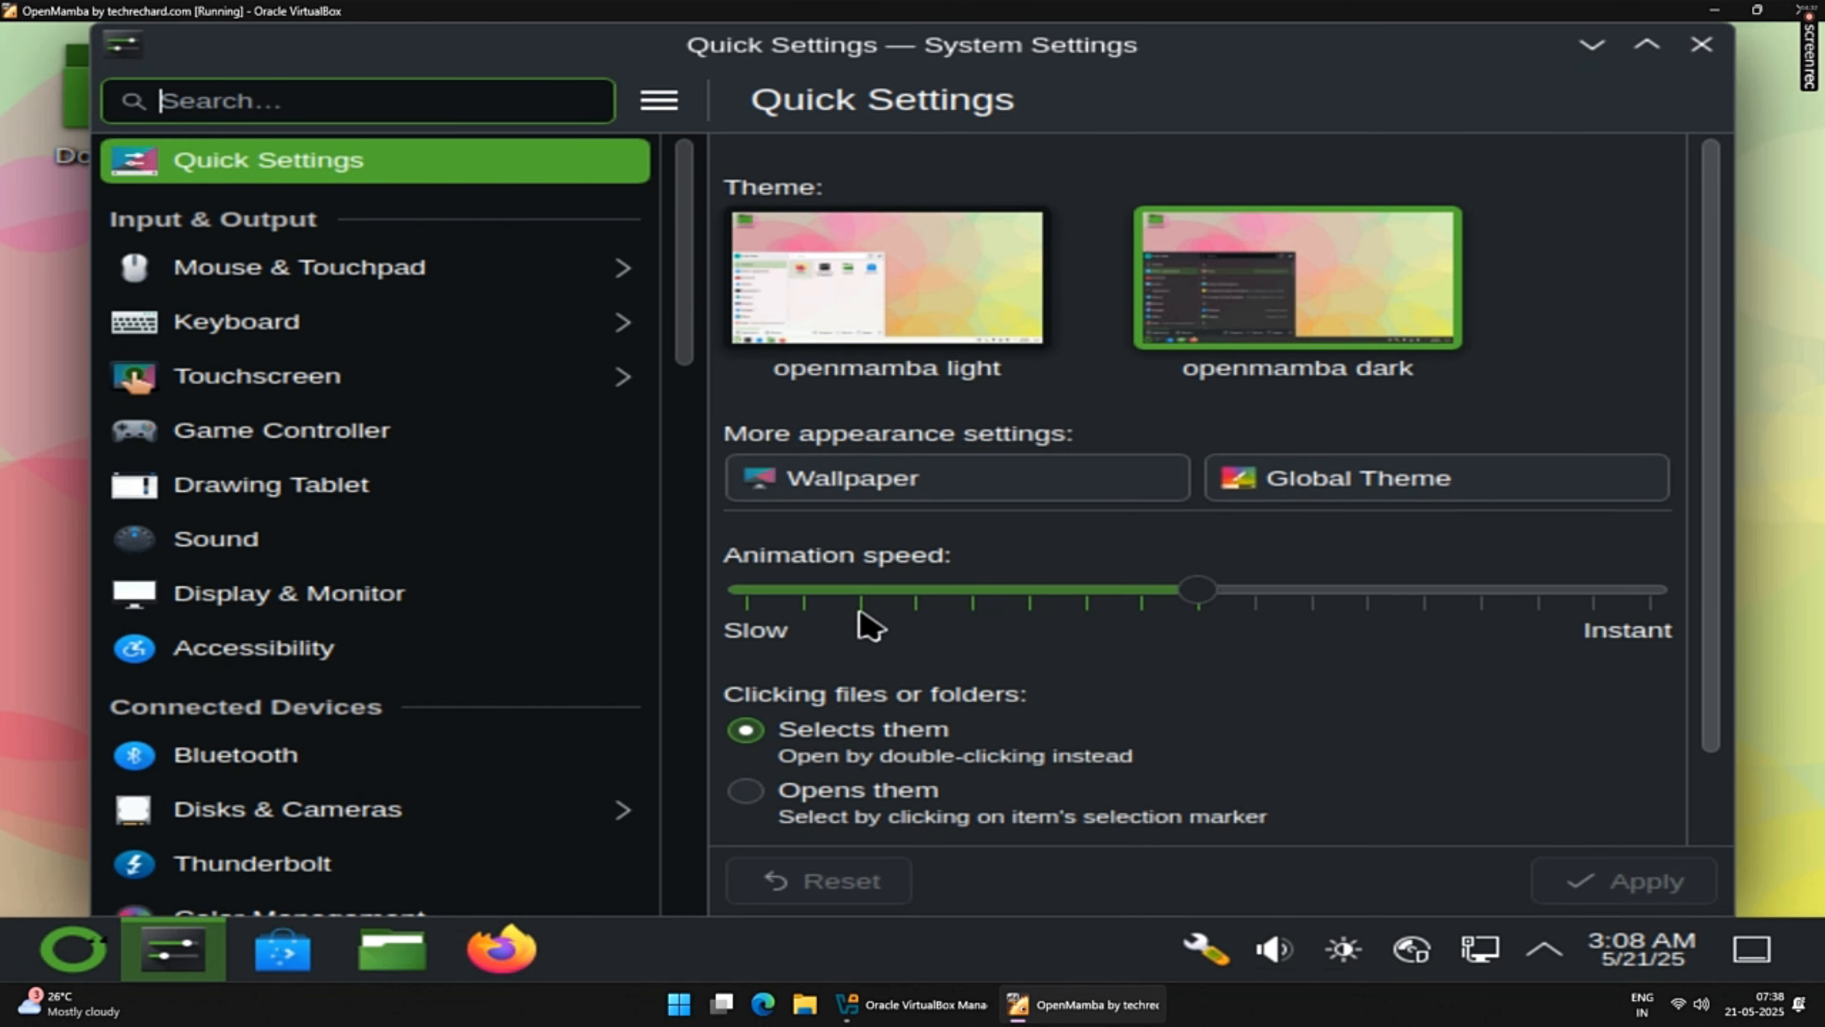
pyautogui.click(1702, 46)
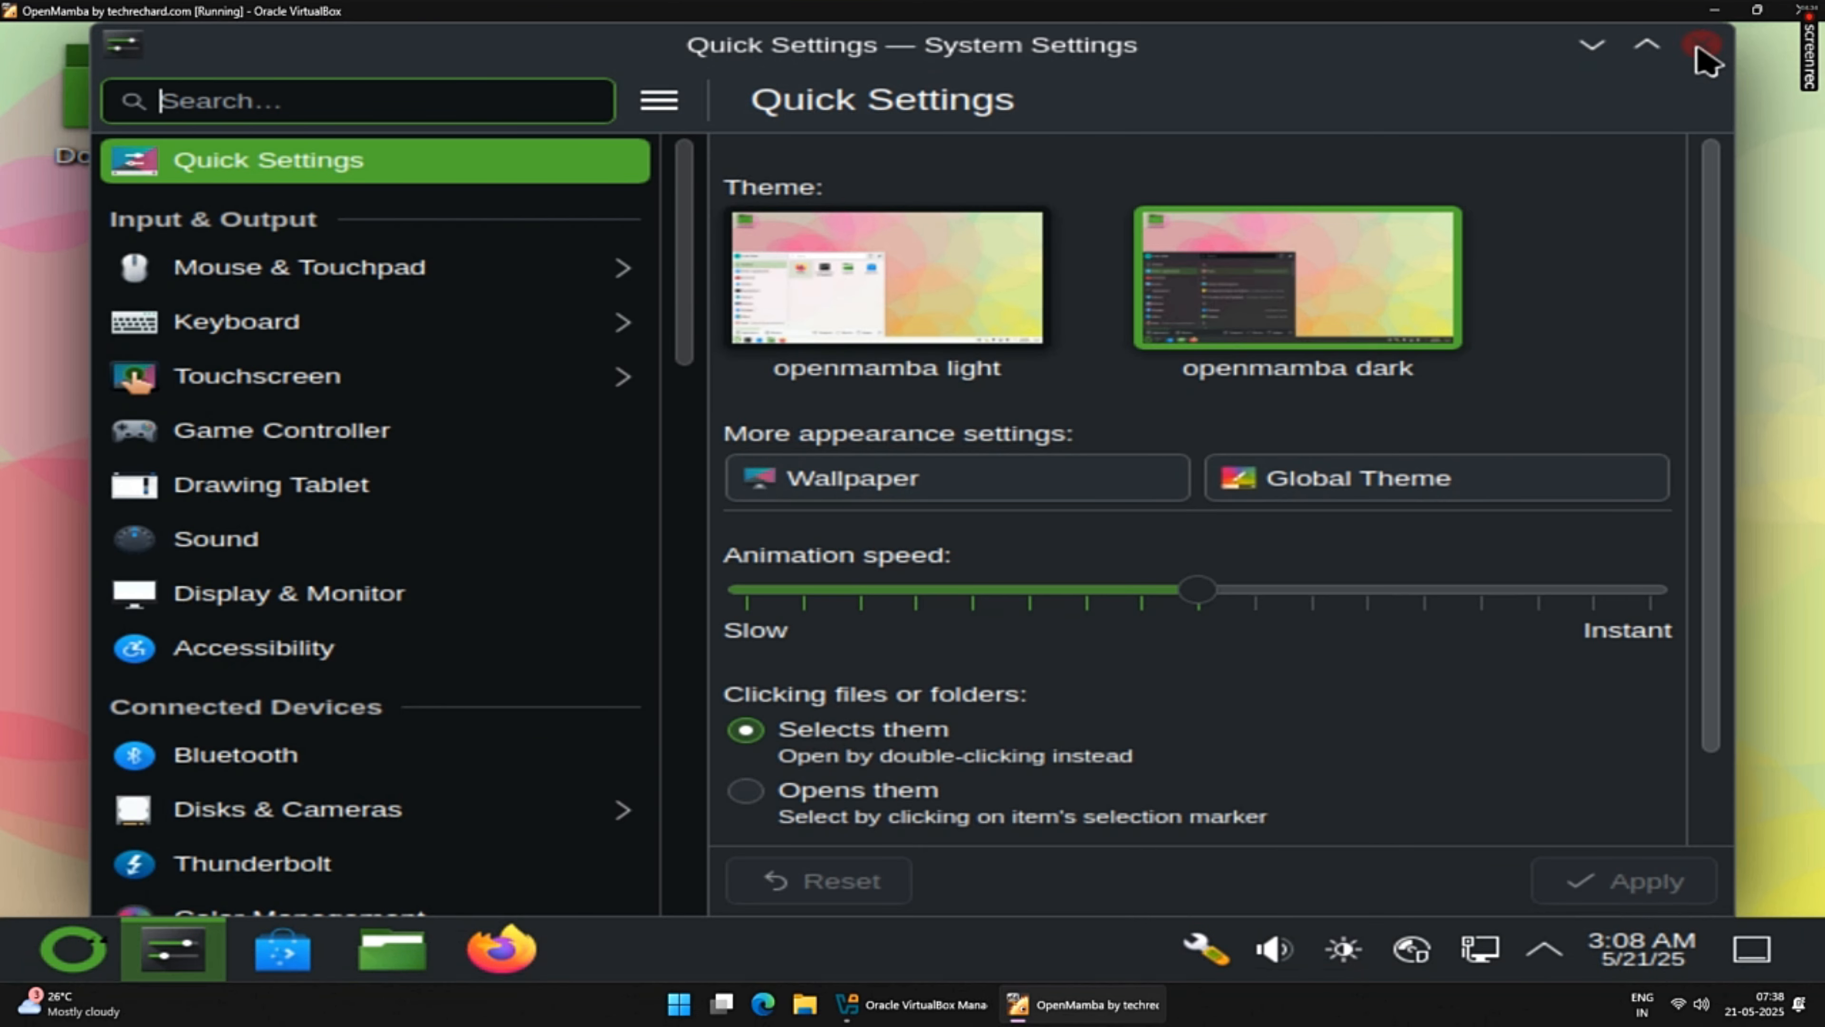
# - Launch the openmamba installer and accept American English, the Asia/Kolkata location and the default English (US) keyboard layout
pyautogui.click(379, 59)
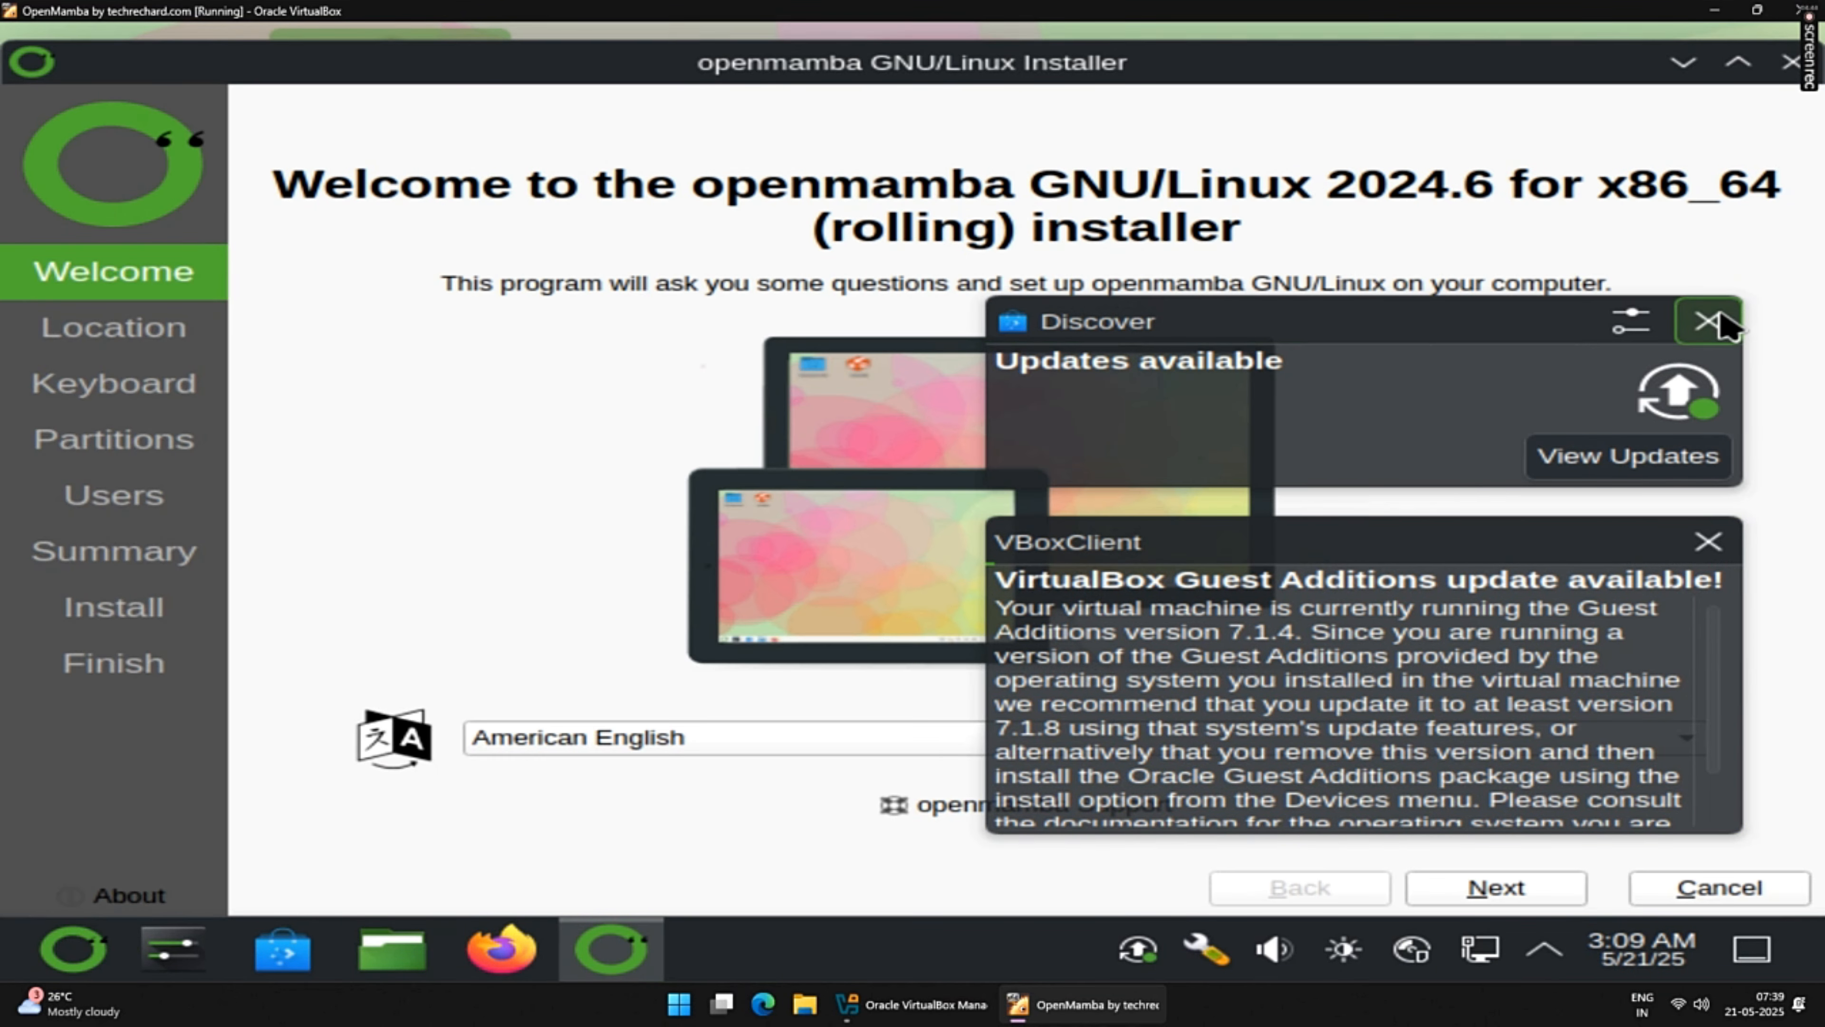
pyautogui.click(1727, 318)
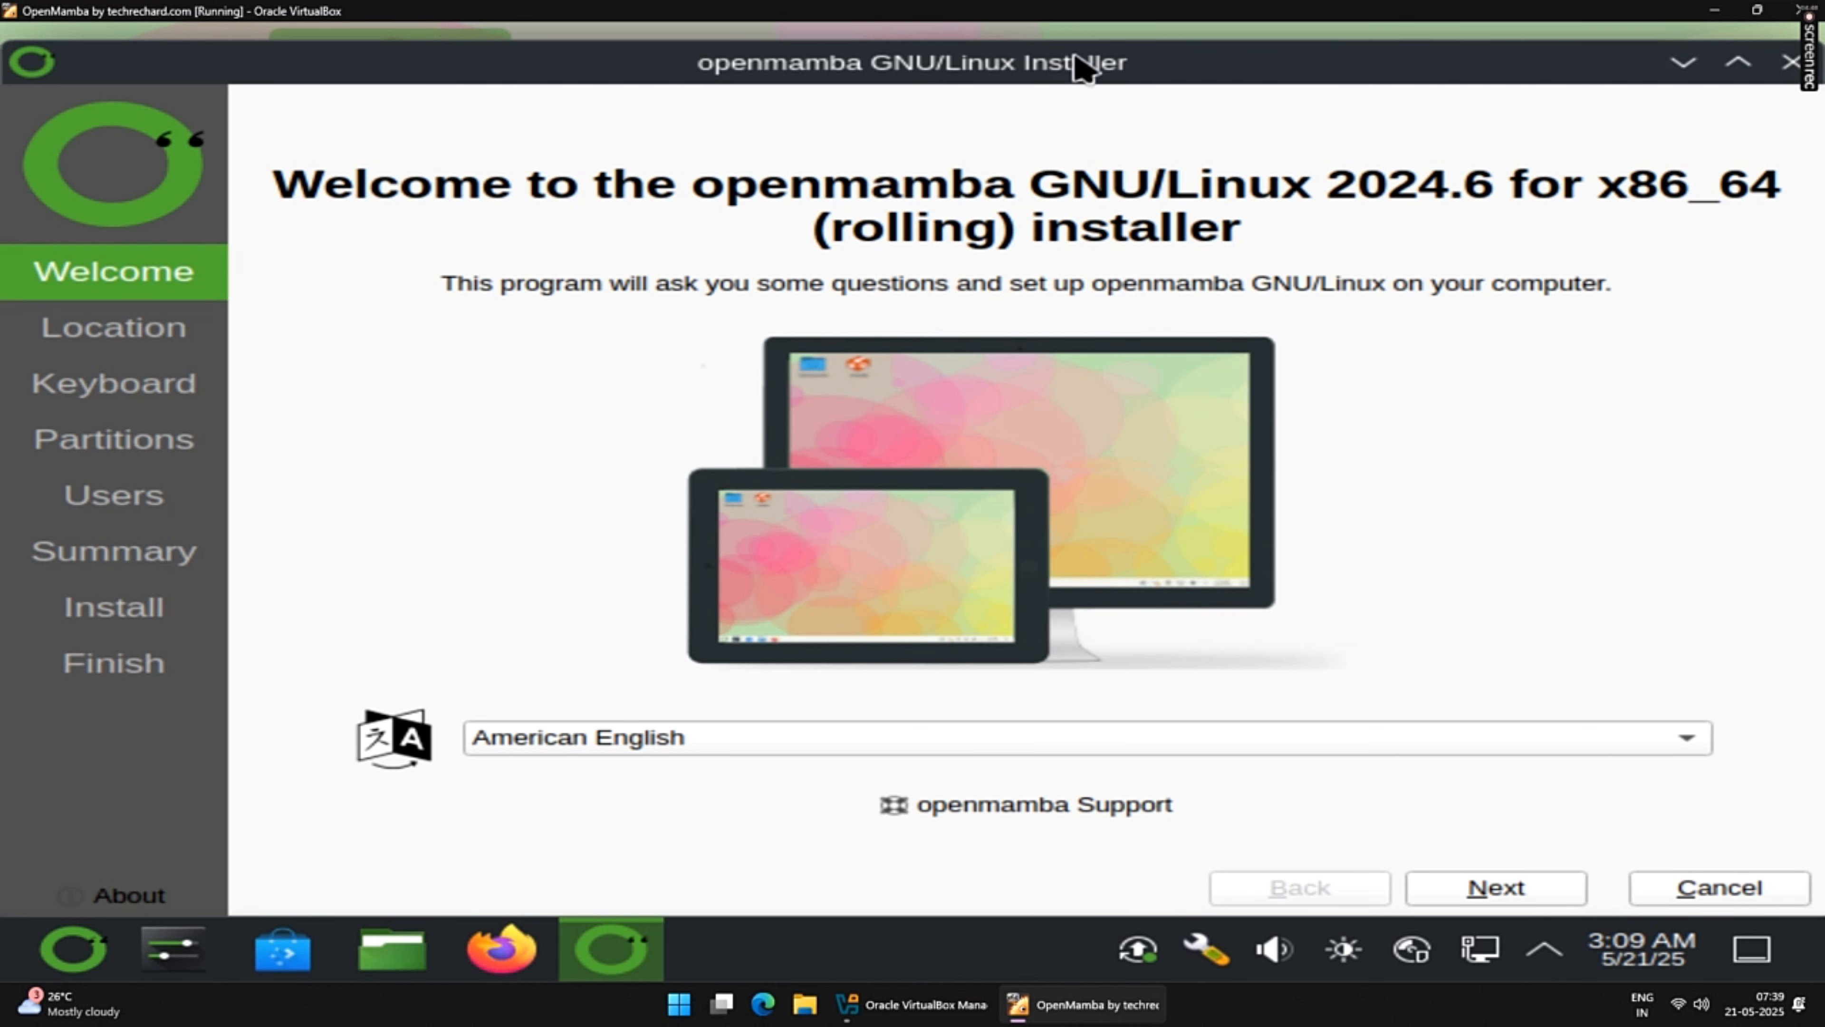
pyautogui.click(1489, 883)
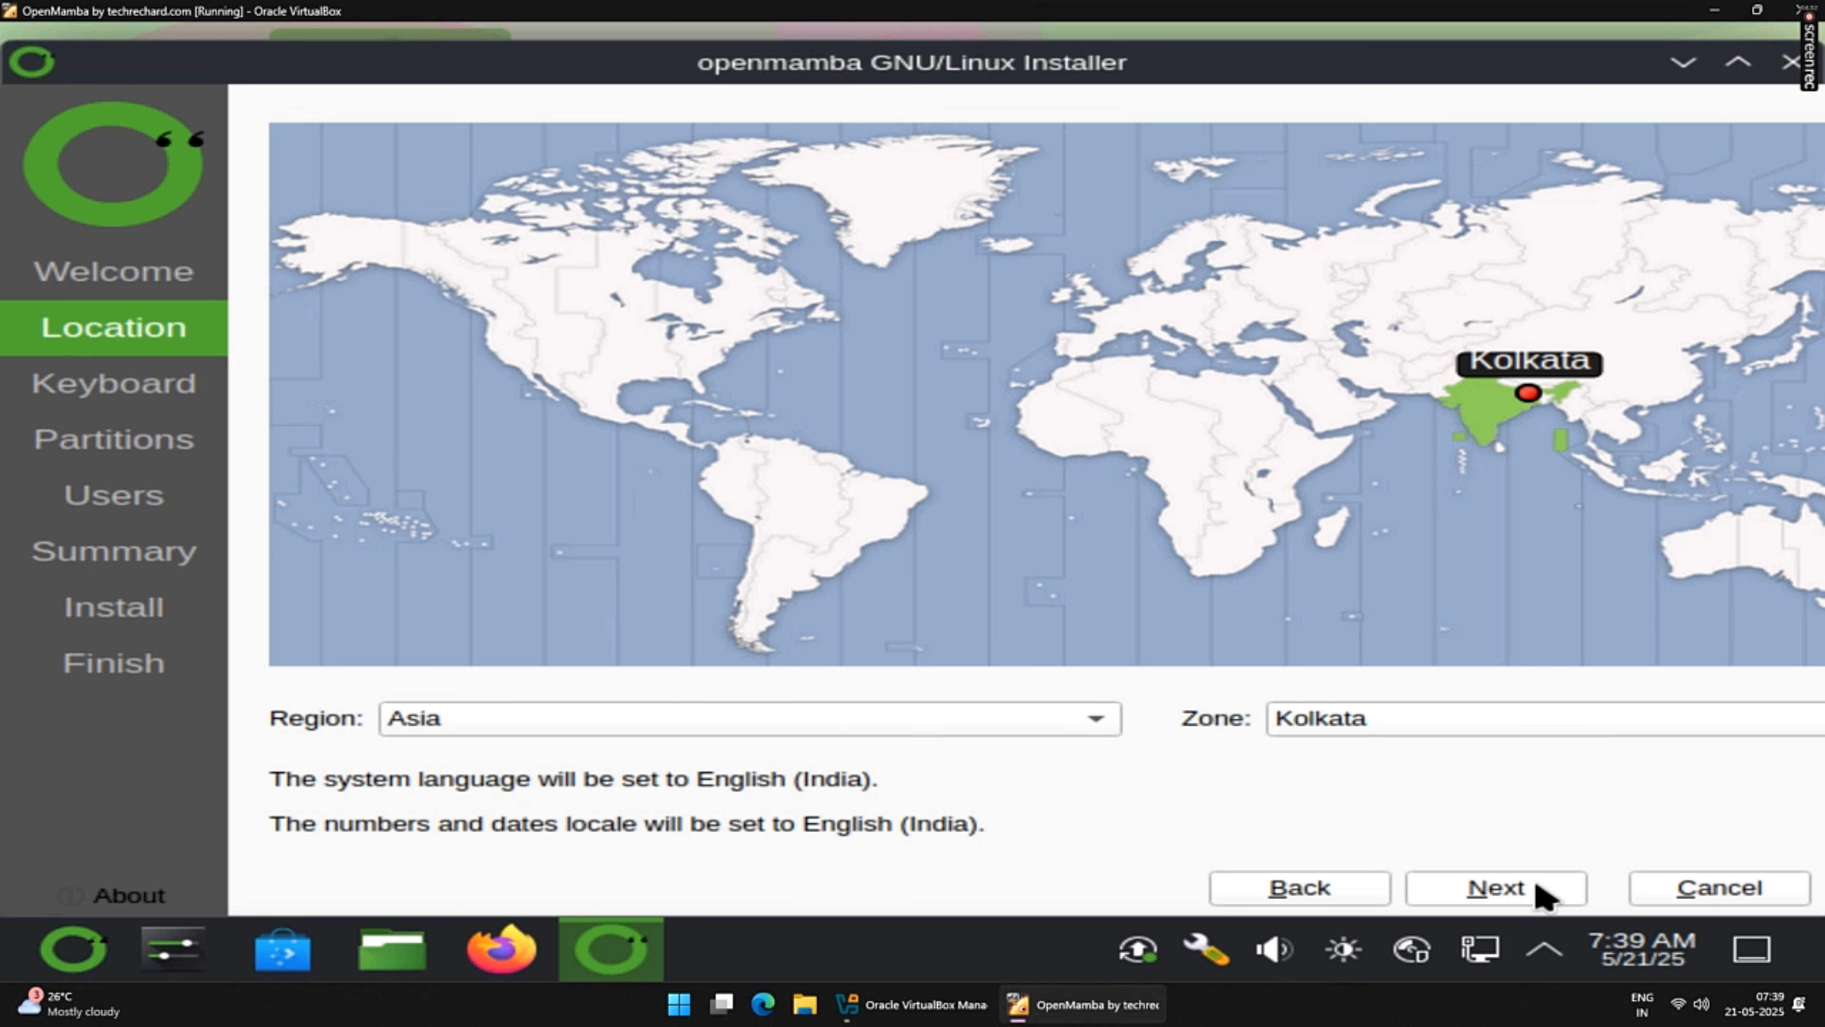
pyautogui.click(1503, 891)
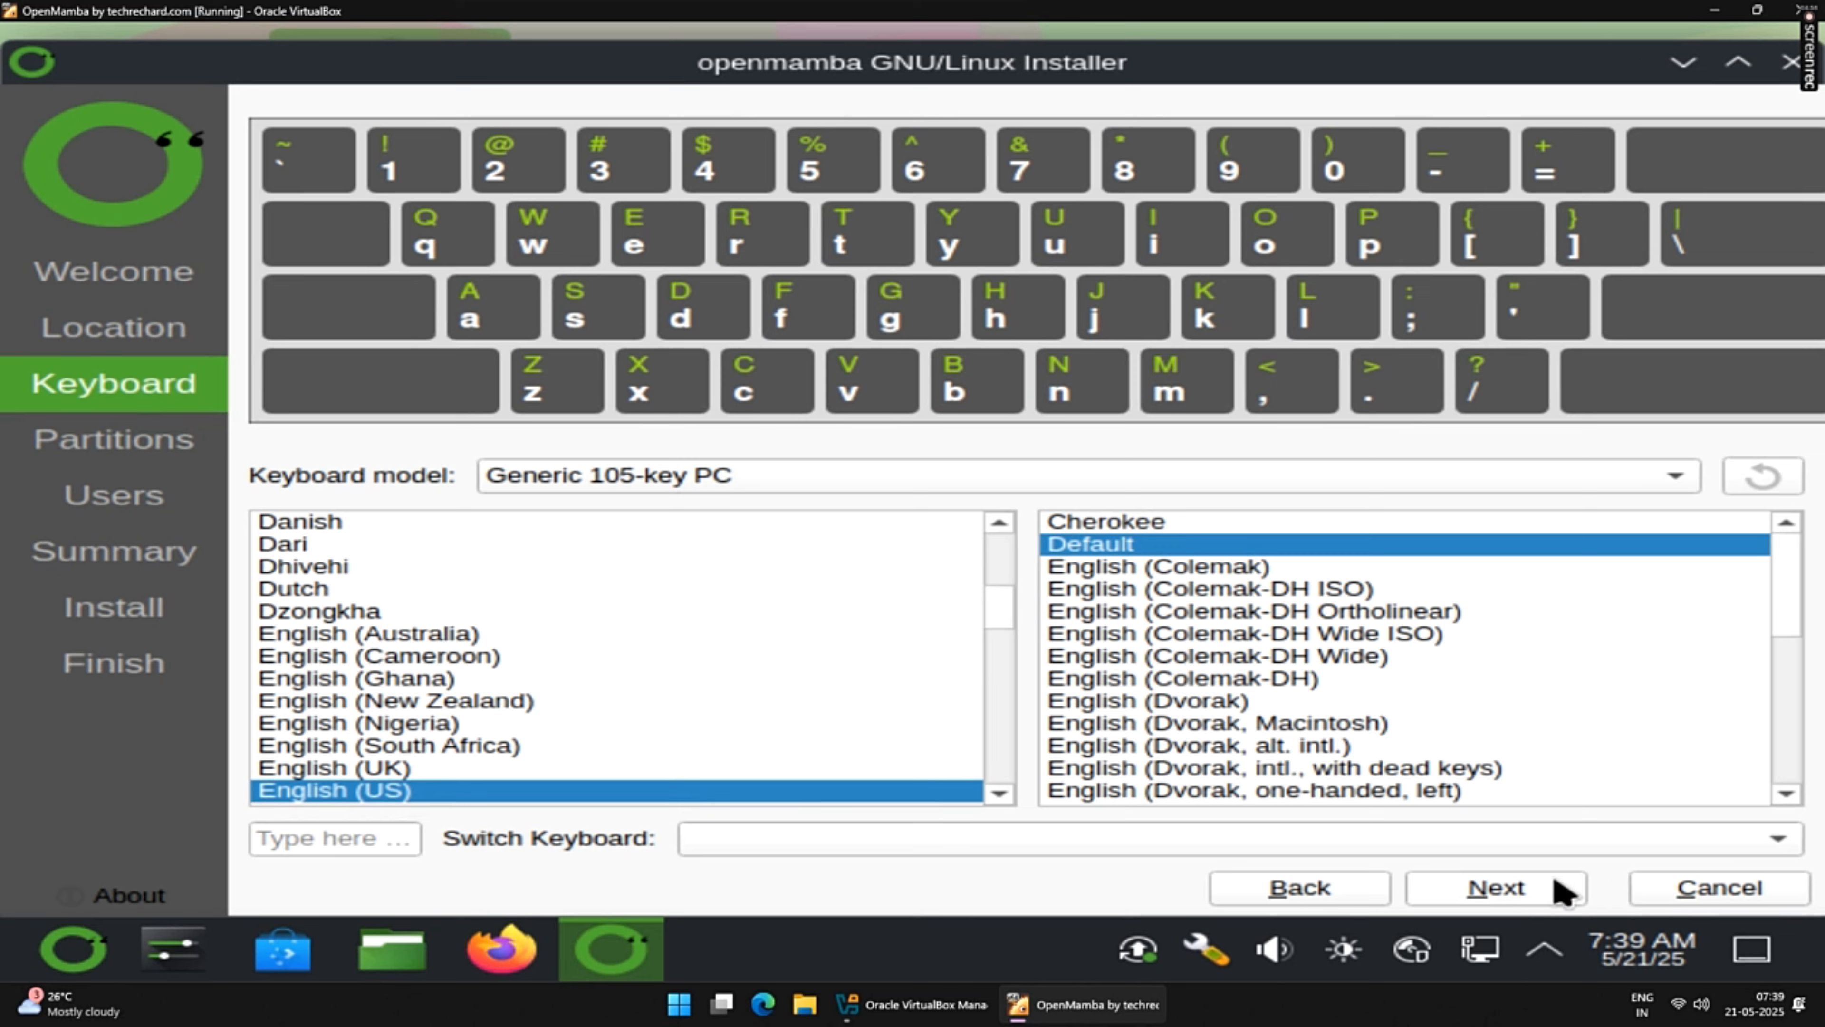
pyautogui.click(1526, 892)
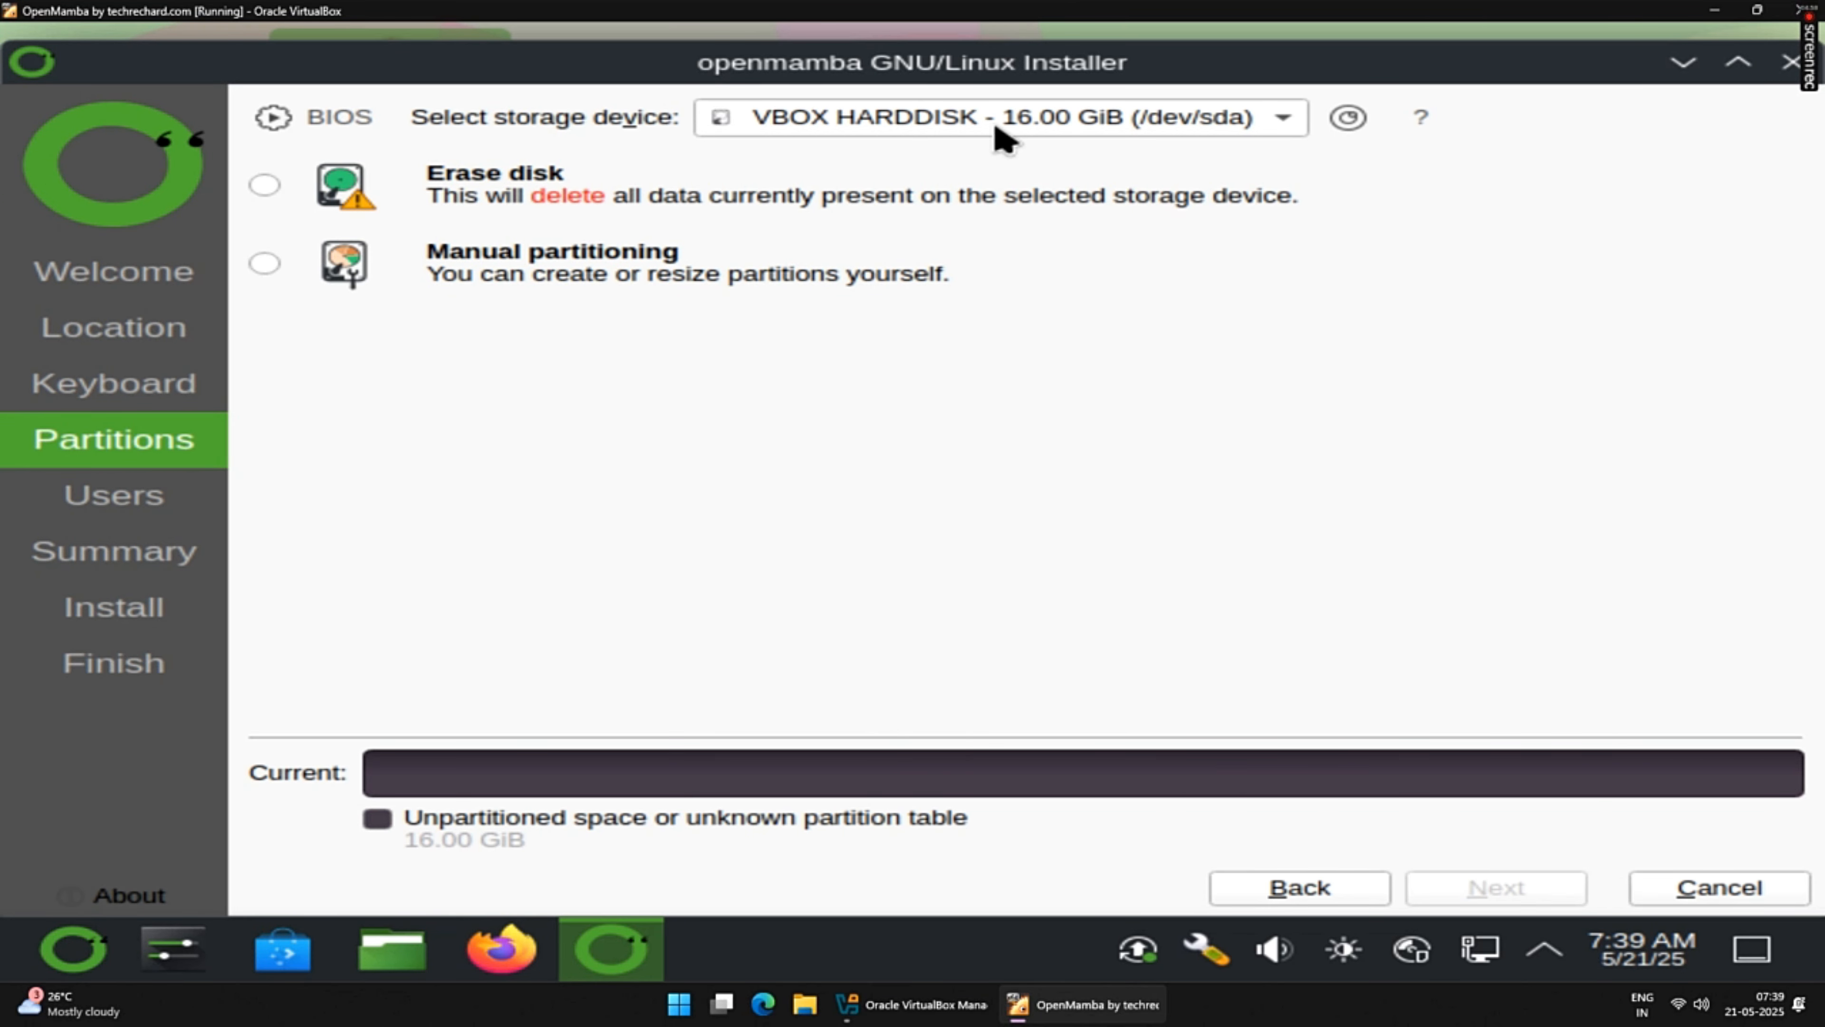
# - Choose to erase the 16 GiB VBOX HARDDISK (/dev/sda) with swap to file, and continue to the user setup
pyautogui.click(265, 186)
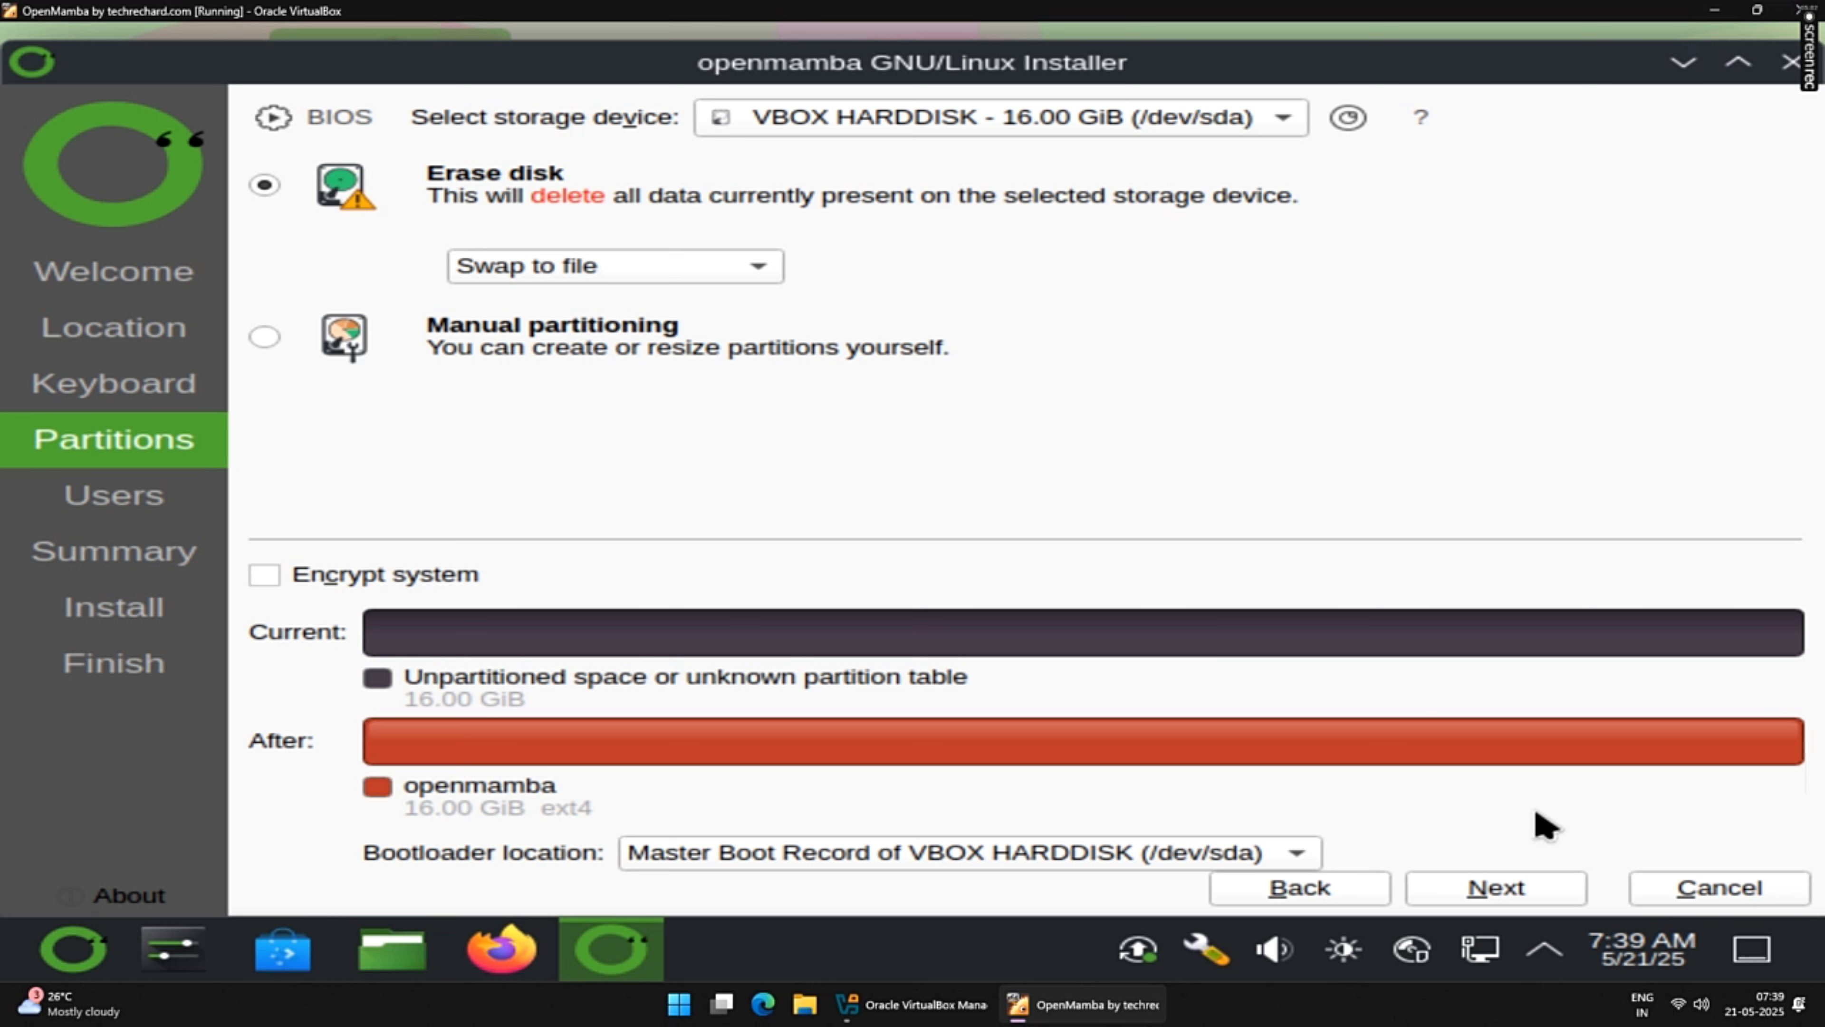
pyautogui.click(1490, 898)
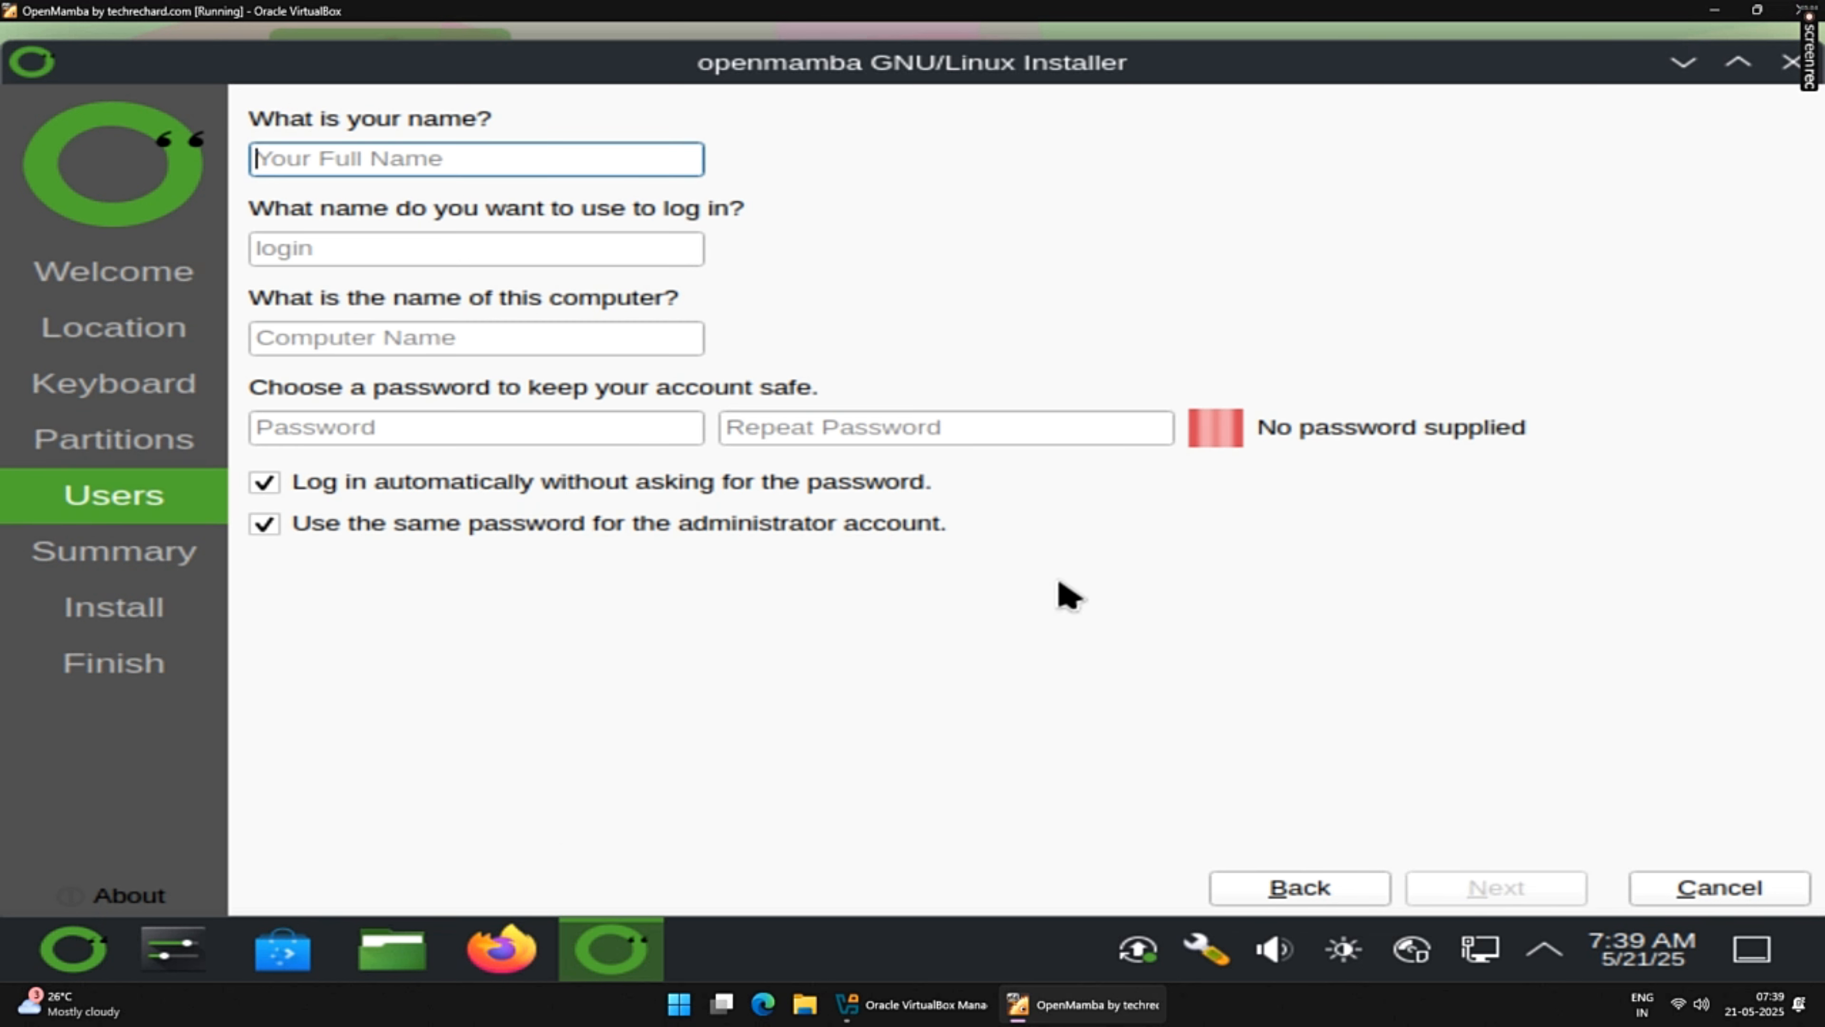
# - Enter the user's full name and set both the login name and the computer name to techrechard
pyautogui.write('Vaibhav Gupta')
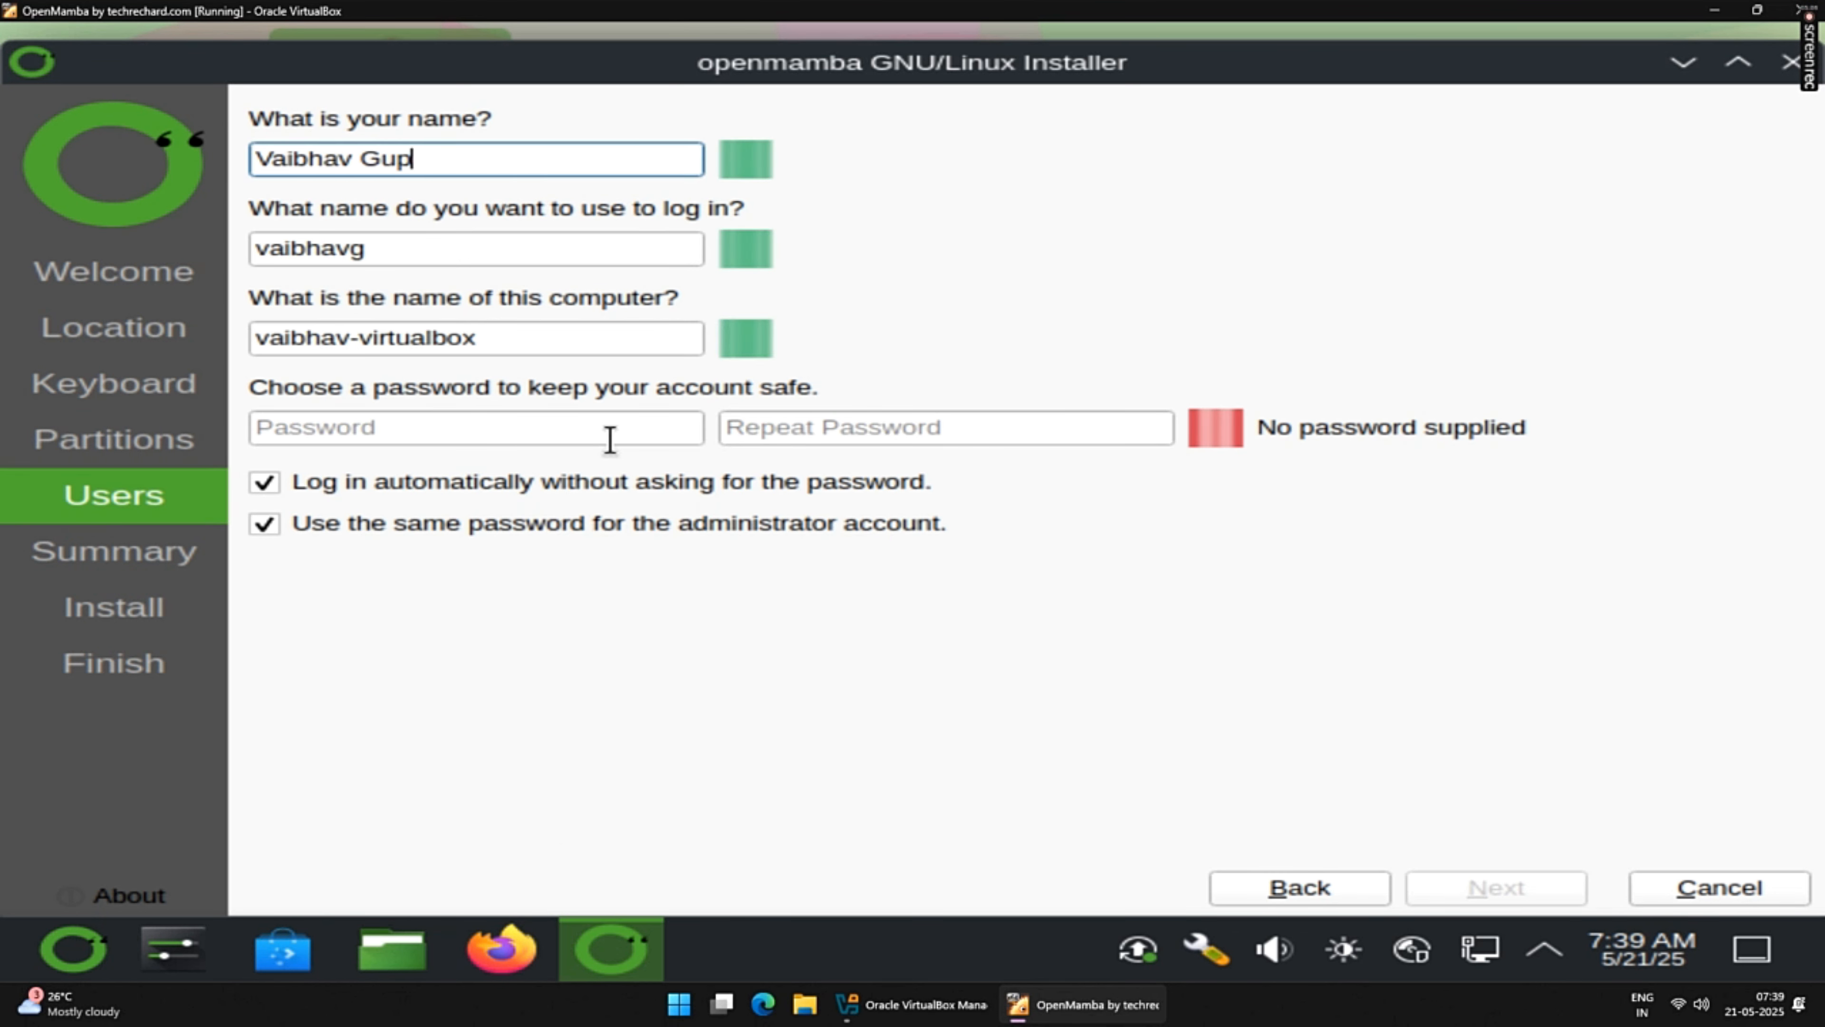
pyautogui.press('Tab')
pyautogui.write('techrechard')
pyautogui.press('Tab')
pyautogui.write('techrechard')
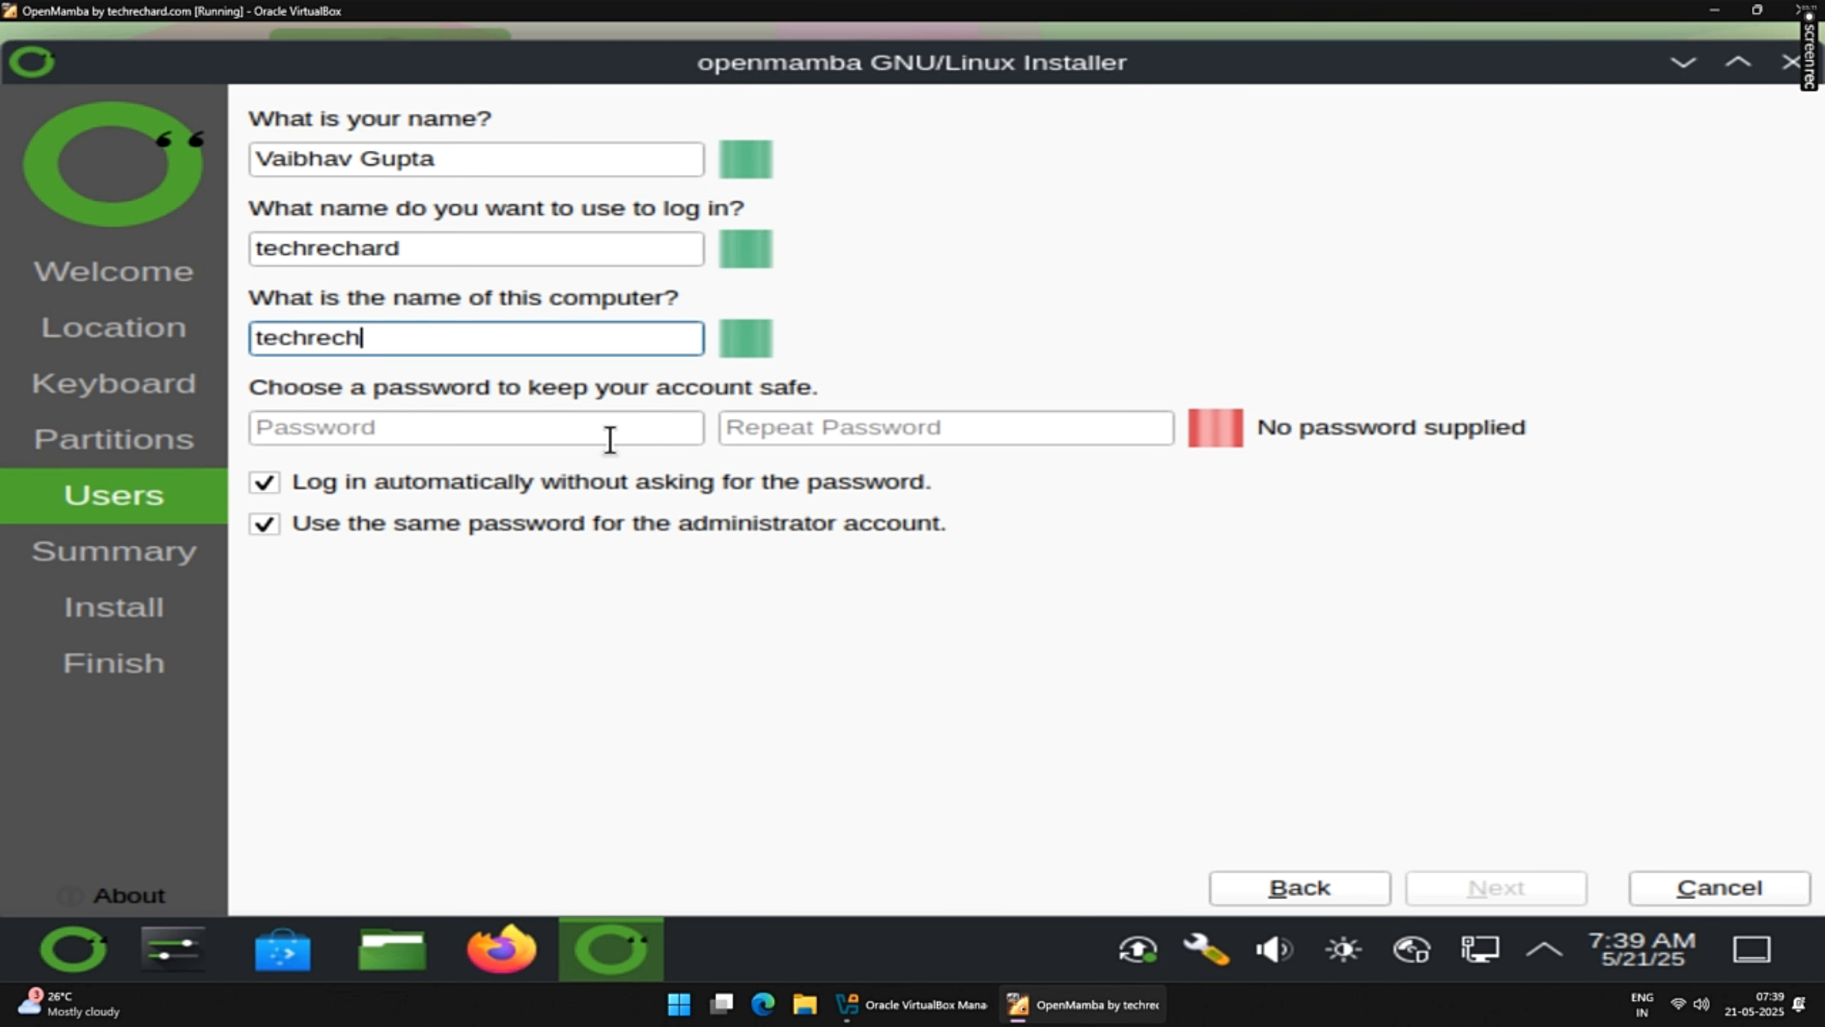
# - Enter and repeat the account password, and continue to the installation summary
pyautogui.press('Tab')
pyautogui.write('•••••••••')
pyautogui.press('Tab')
pyautogui.write('•••••••••')
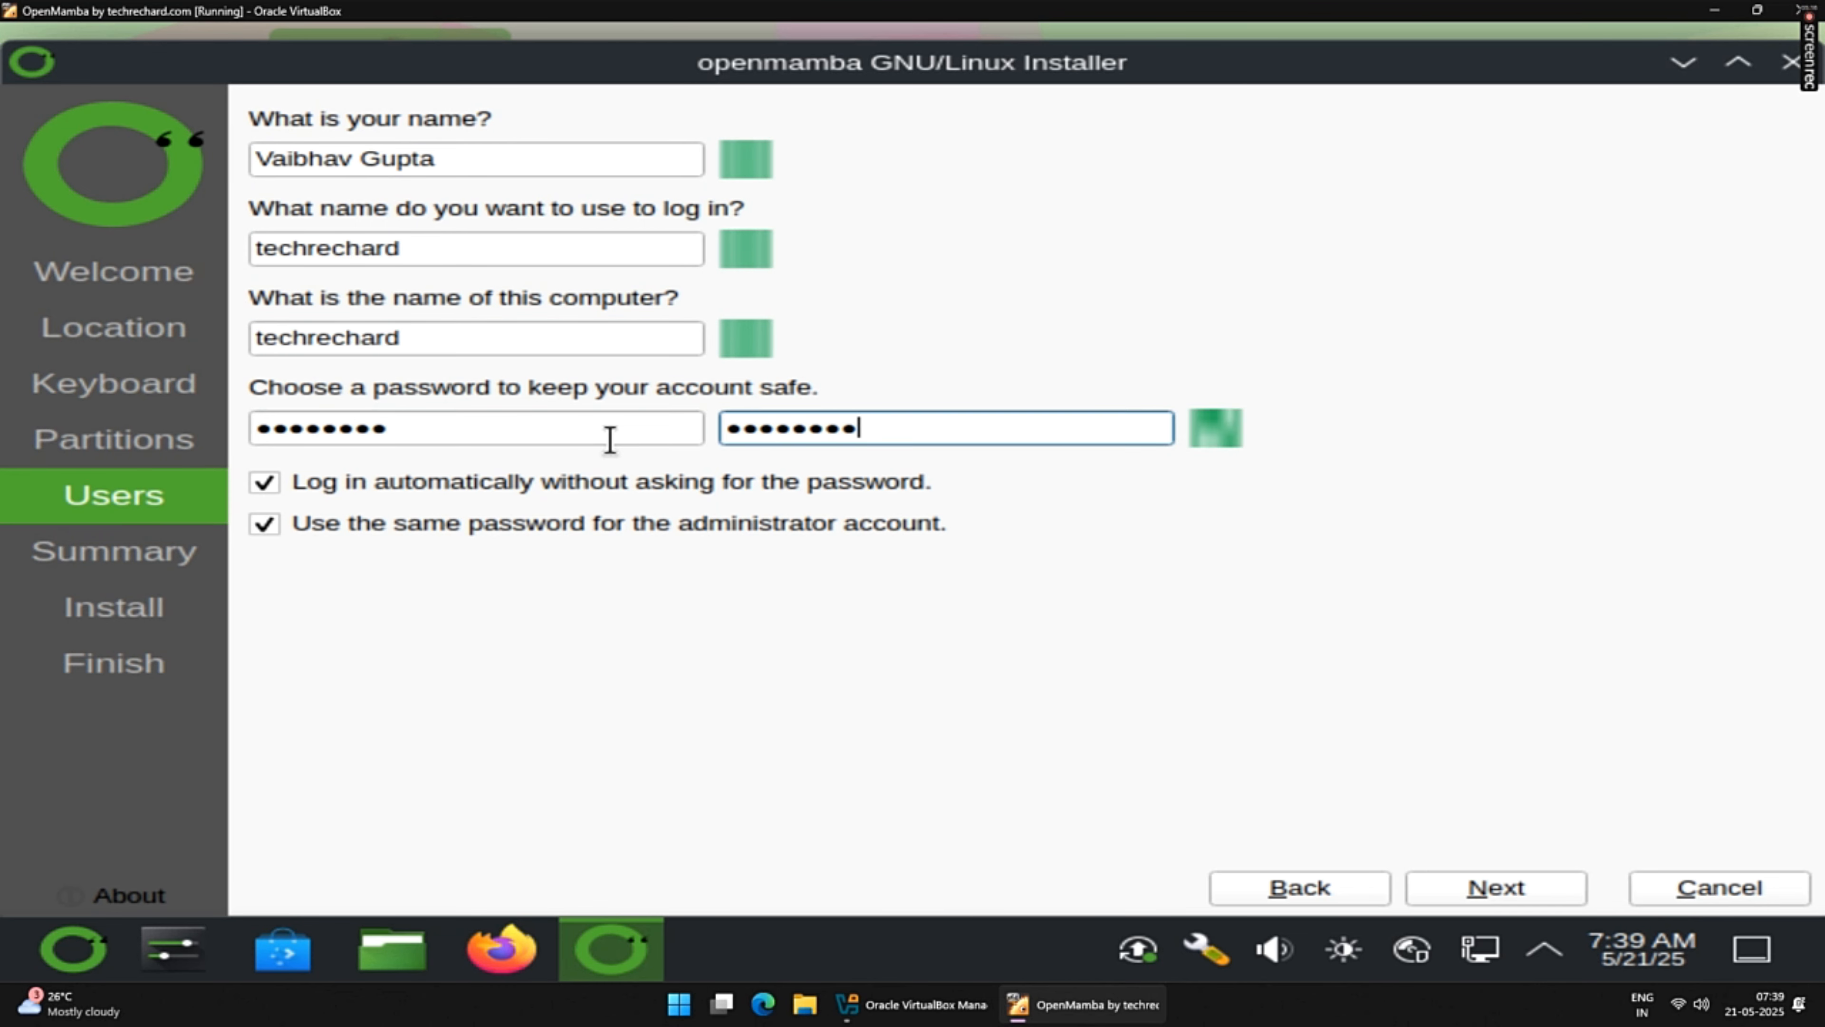
pyautogui.click(1484, 899)
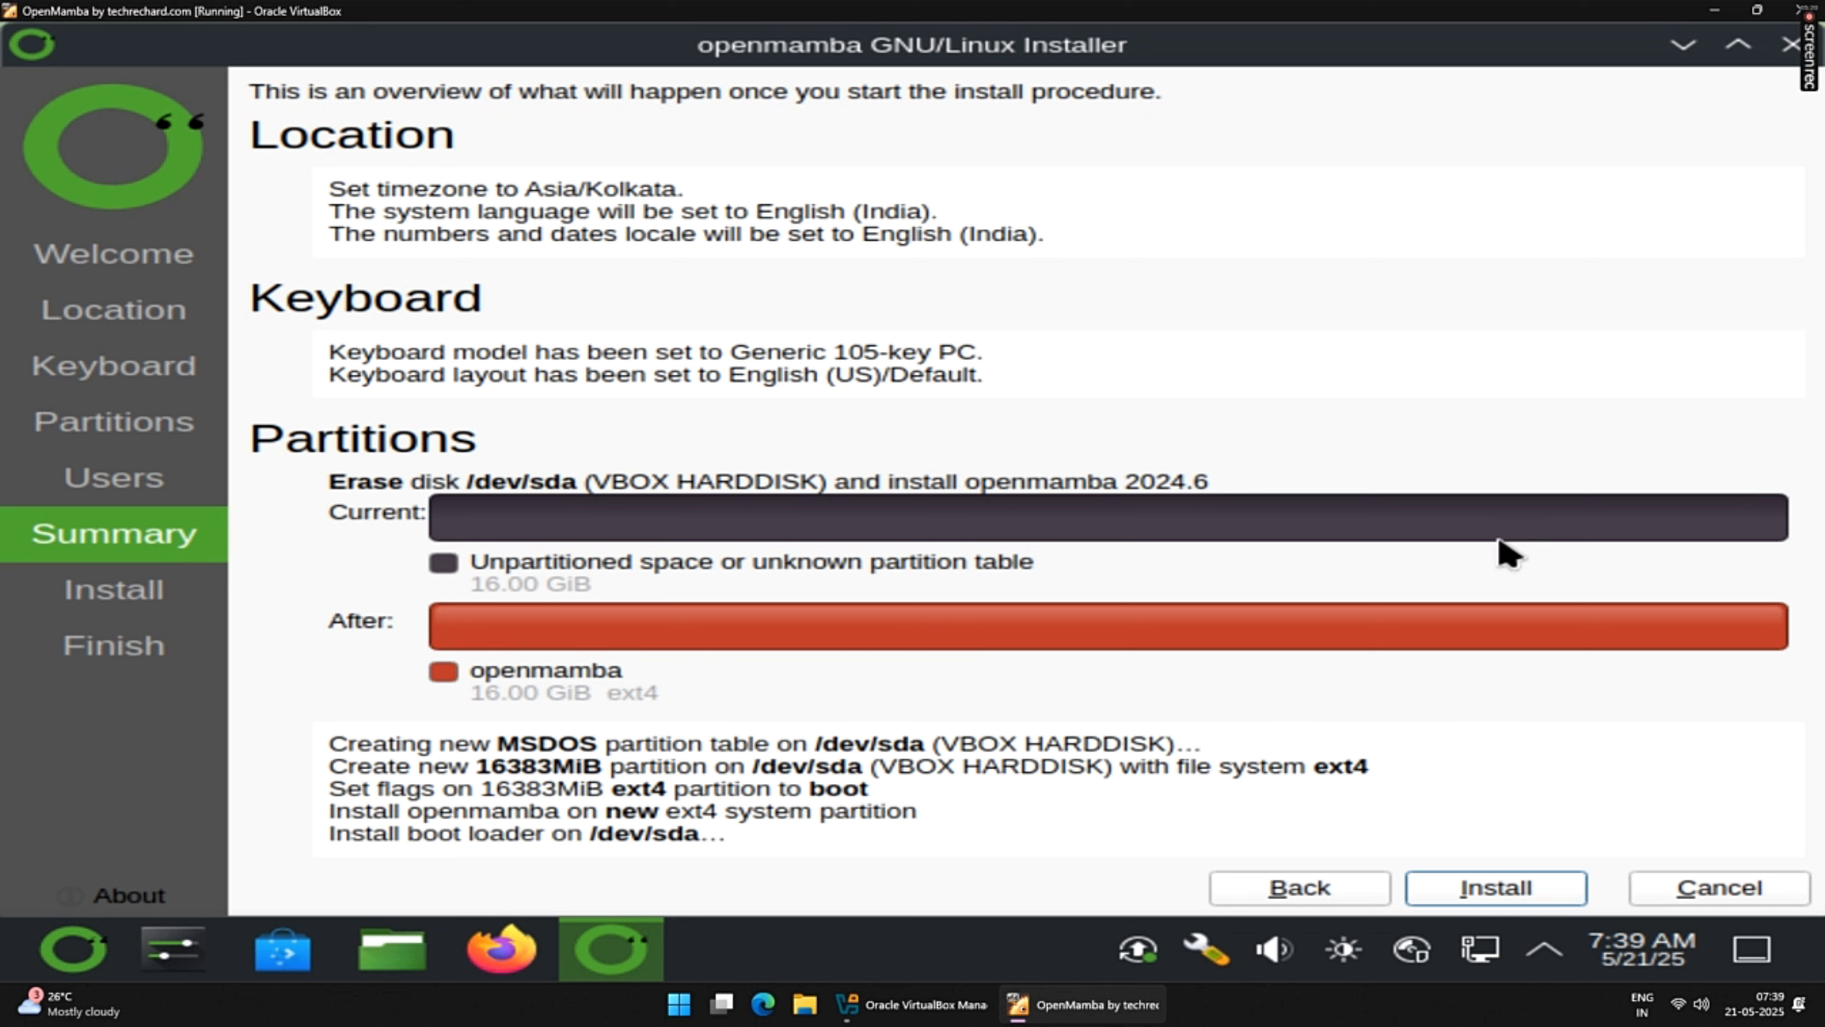
# - Start the openmamba installation and confirm the irreversible disk changes
pyautogui.click(1469, 895)
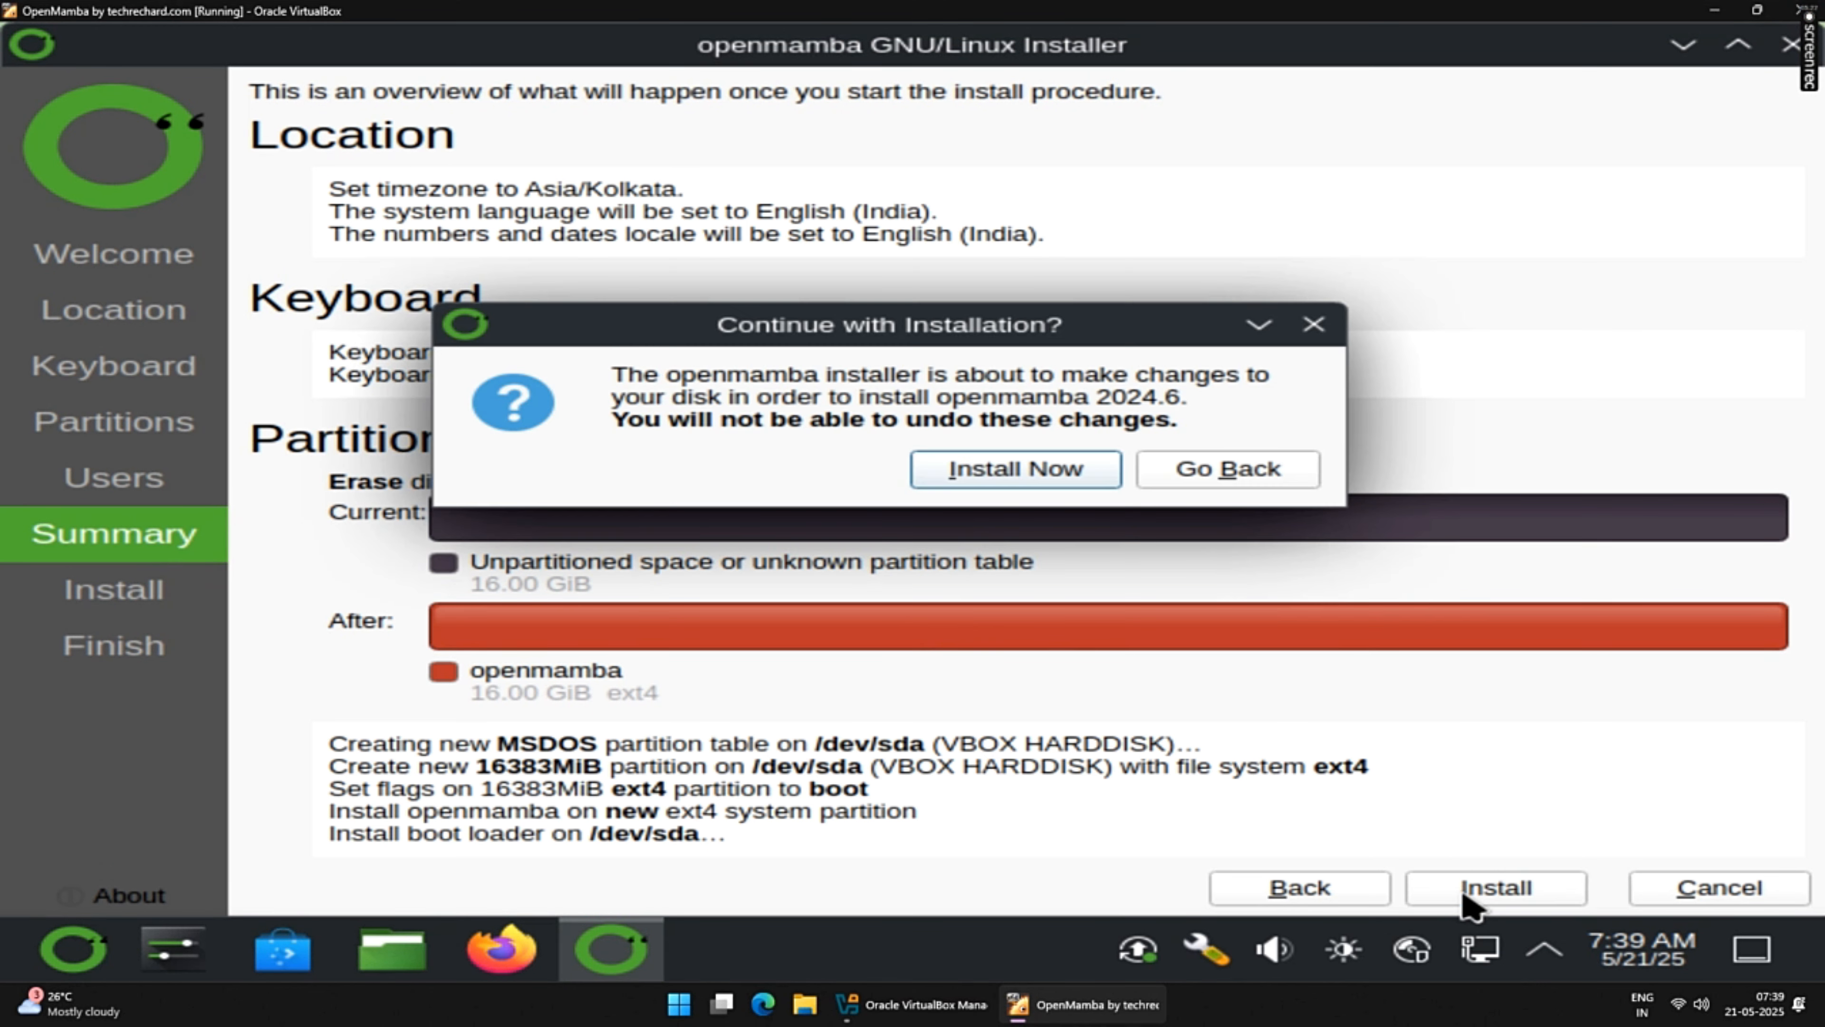
pyautogui.click(1013, 480)
# - Return the virtual machine window from scaled mode to windowed mode and maximize it
pyautogui.hotkey('ctrl', 'c')
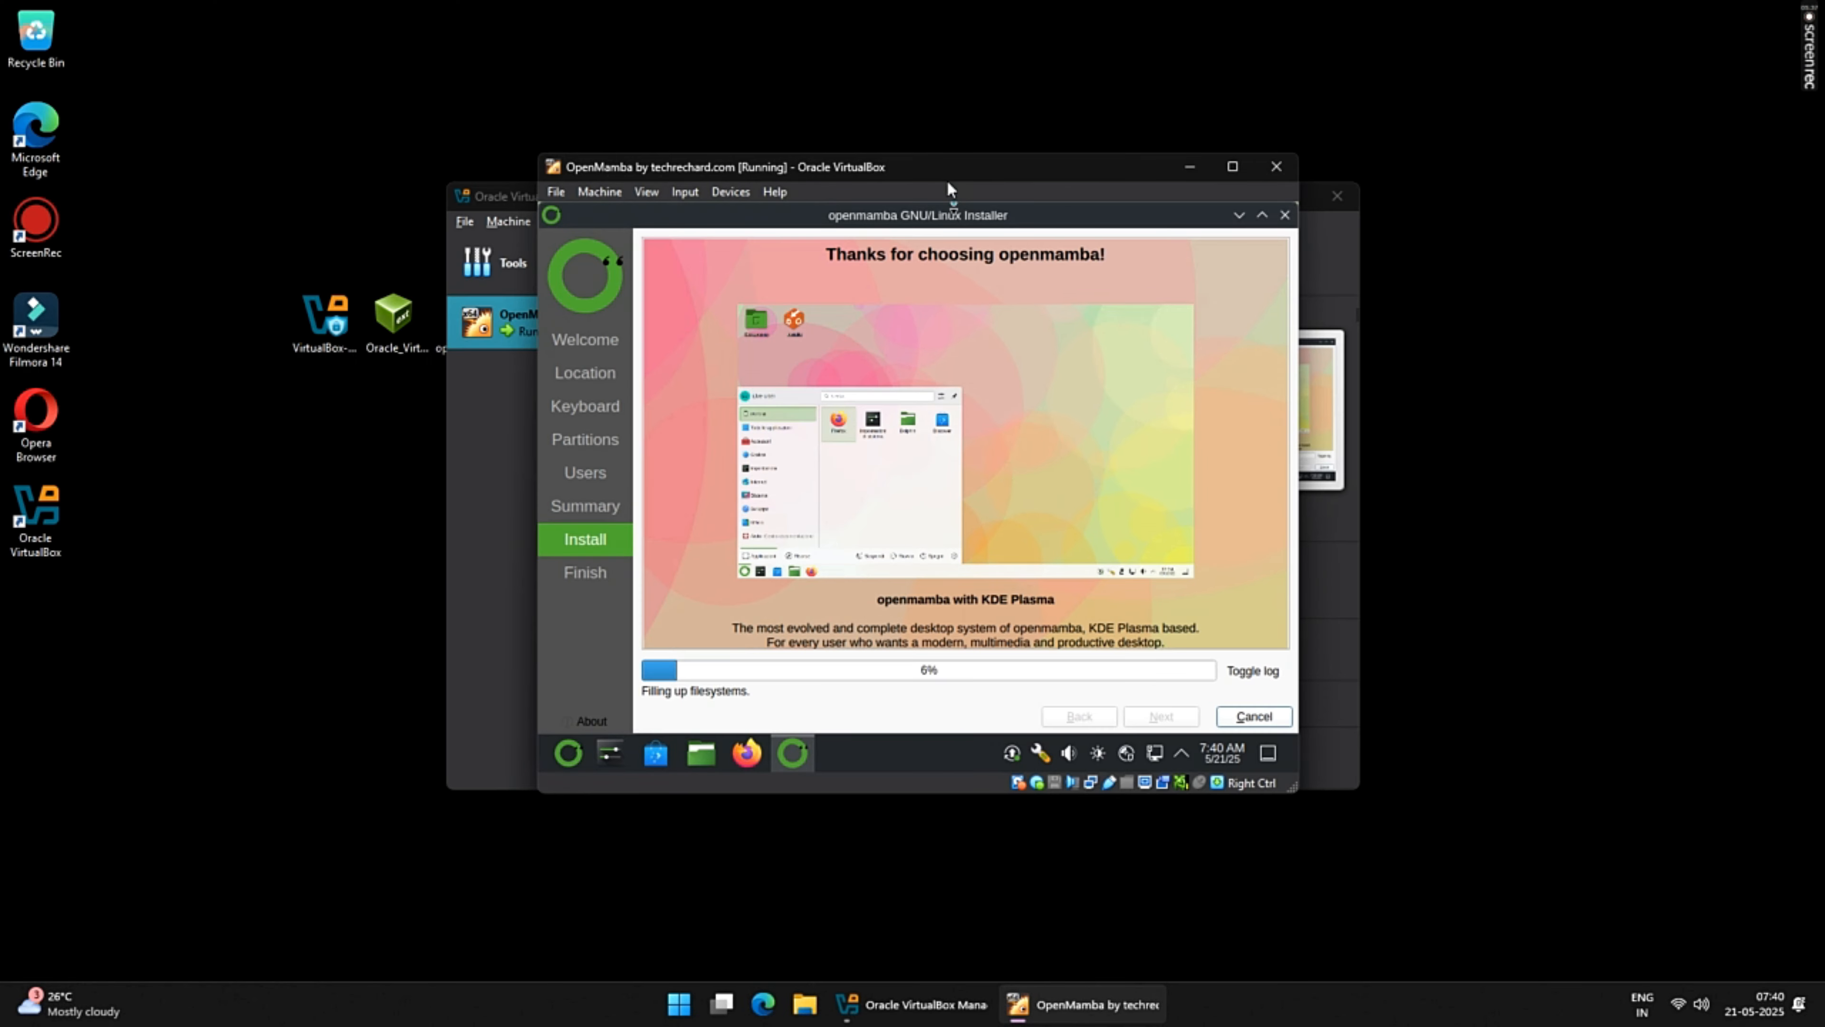
pyautogui.doubleClick(947, 178)
pyautogui.moveTo(893, 161); pyautogui.dragTo(941, 168)
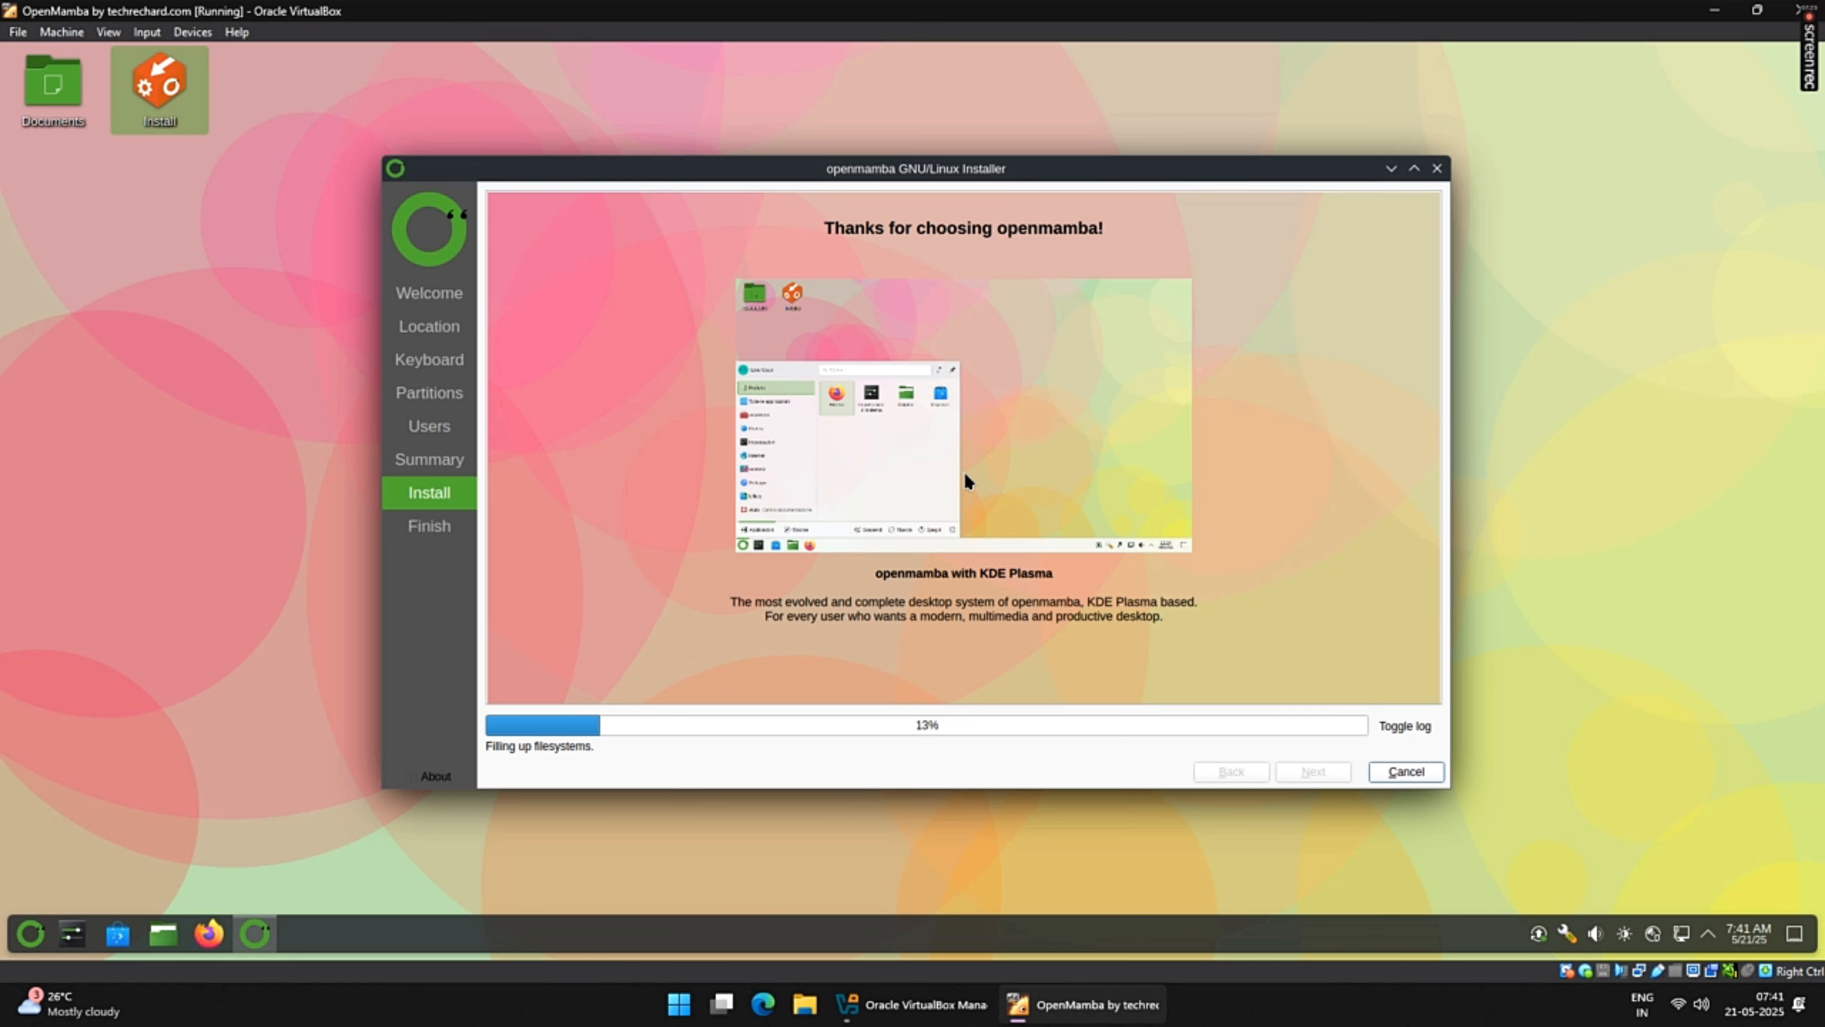
# - Restore the virtual machine to a normal unmaximized window and finish the installer with Restart now enabled
pyautogui.hotkey('ctrl', 'c')
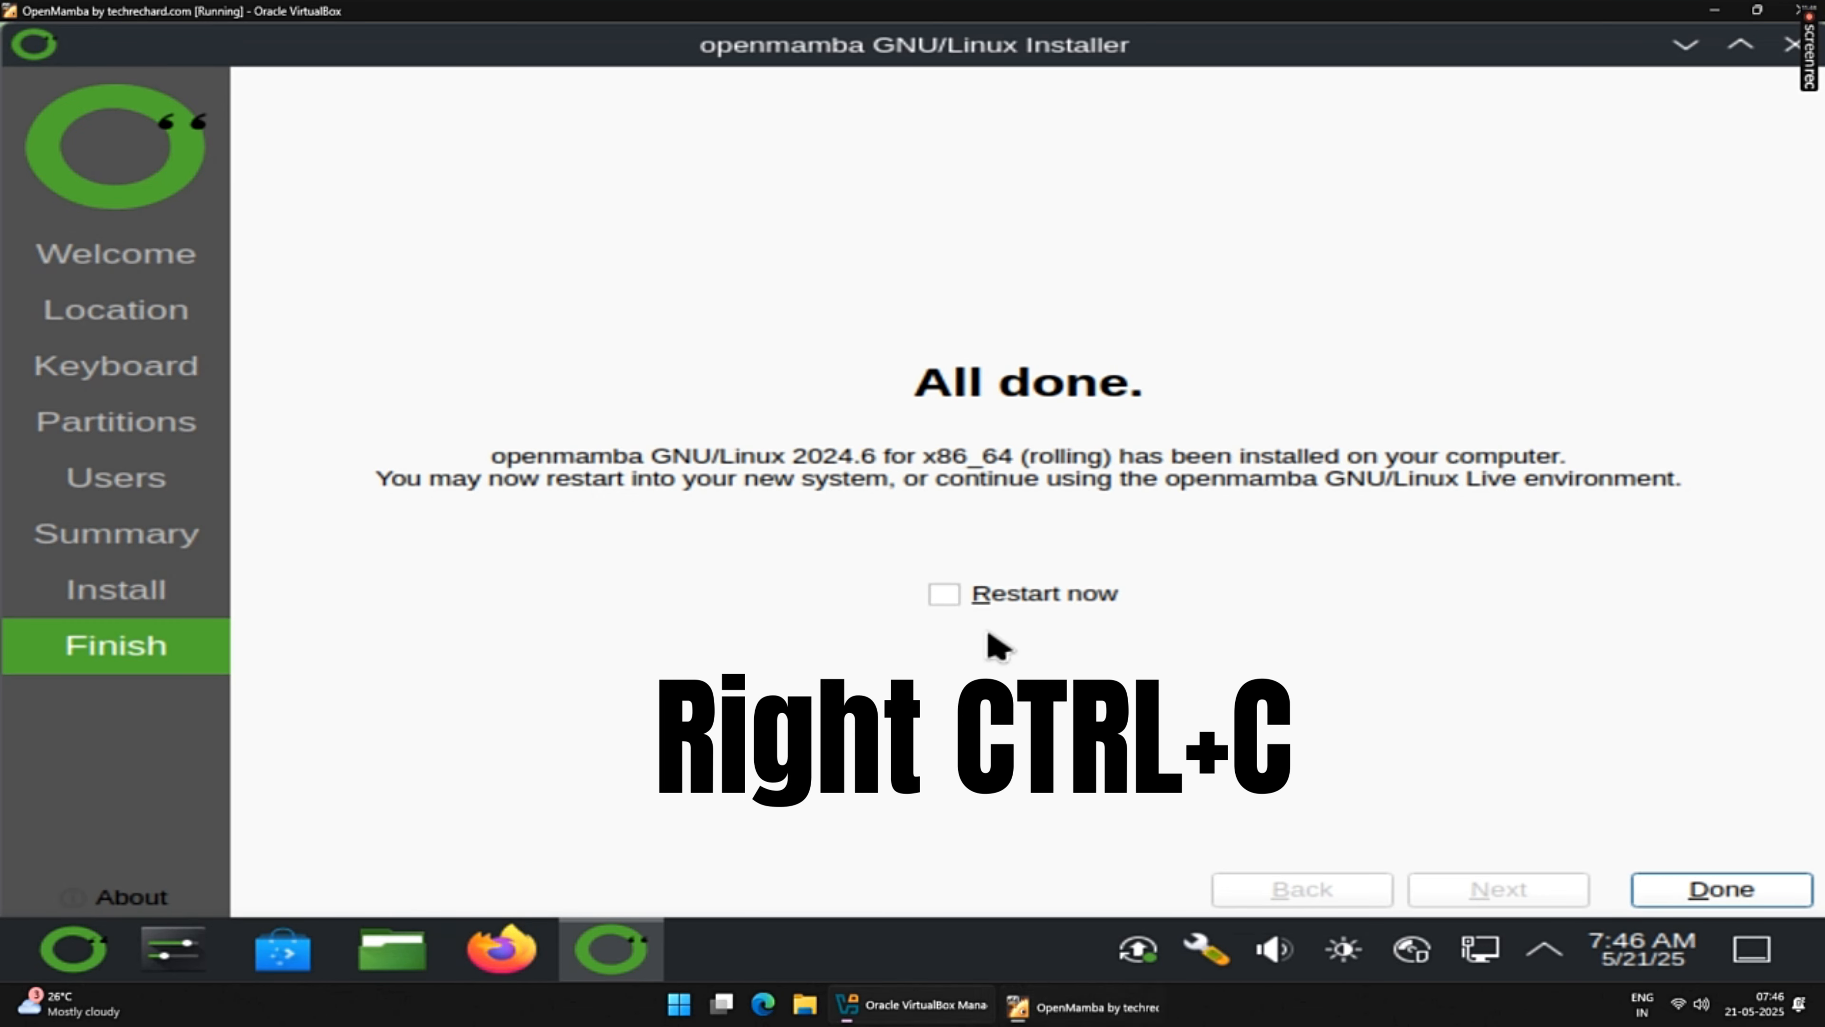
pyautogui.press('Control_R+c')
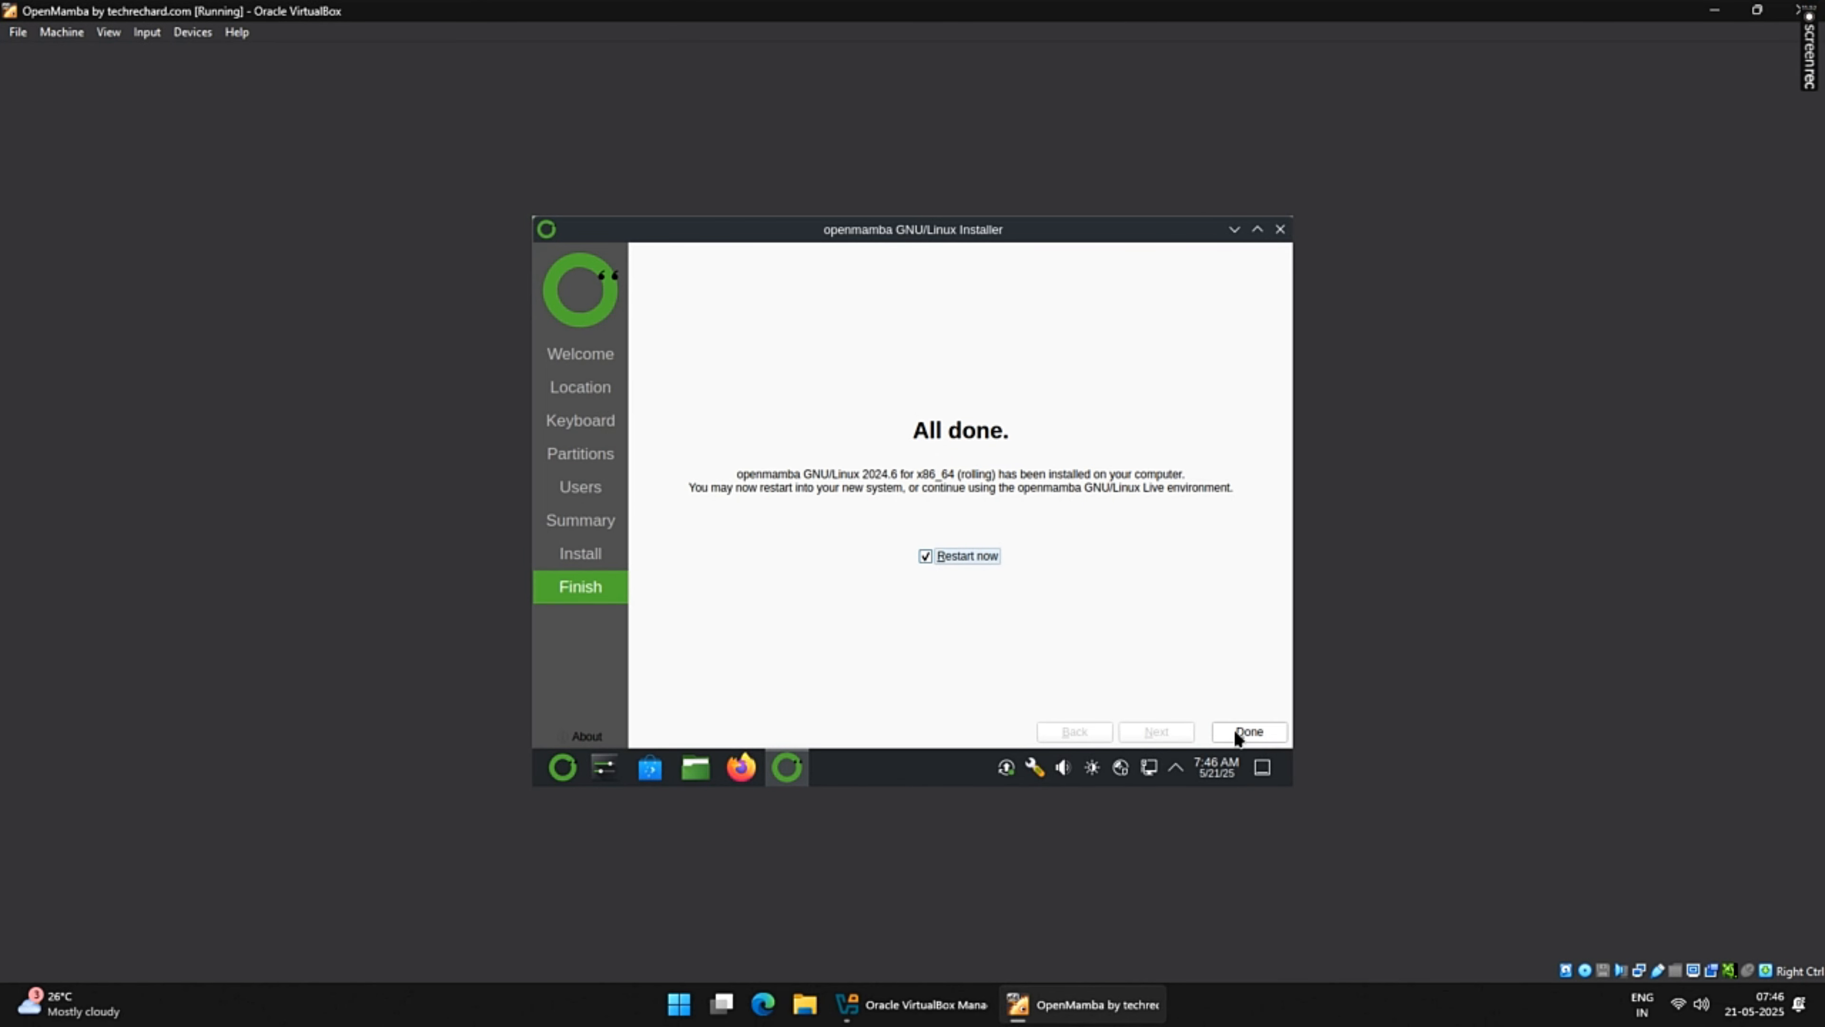
pyautogui.moveTo(999, 14); pyautogui.dragTo(464, 9)
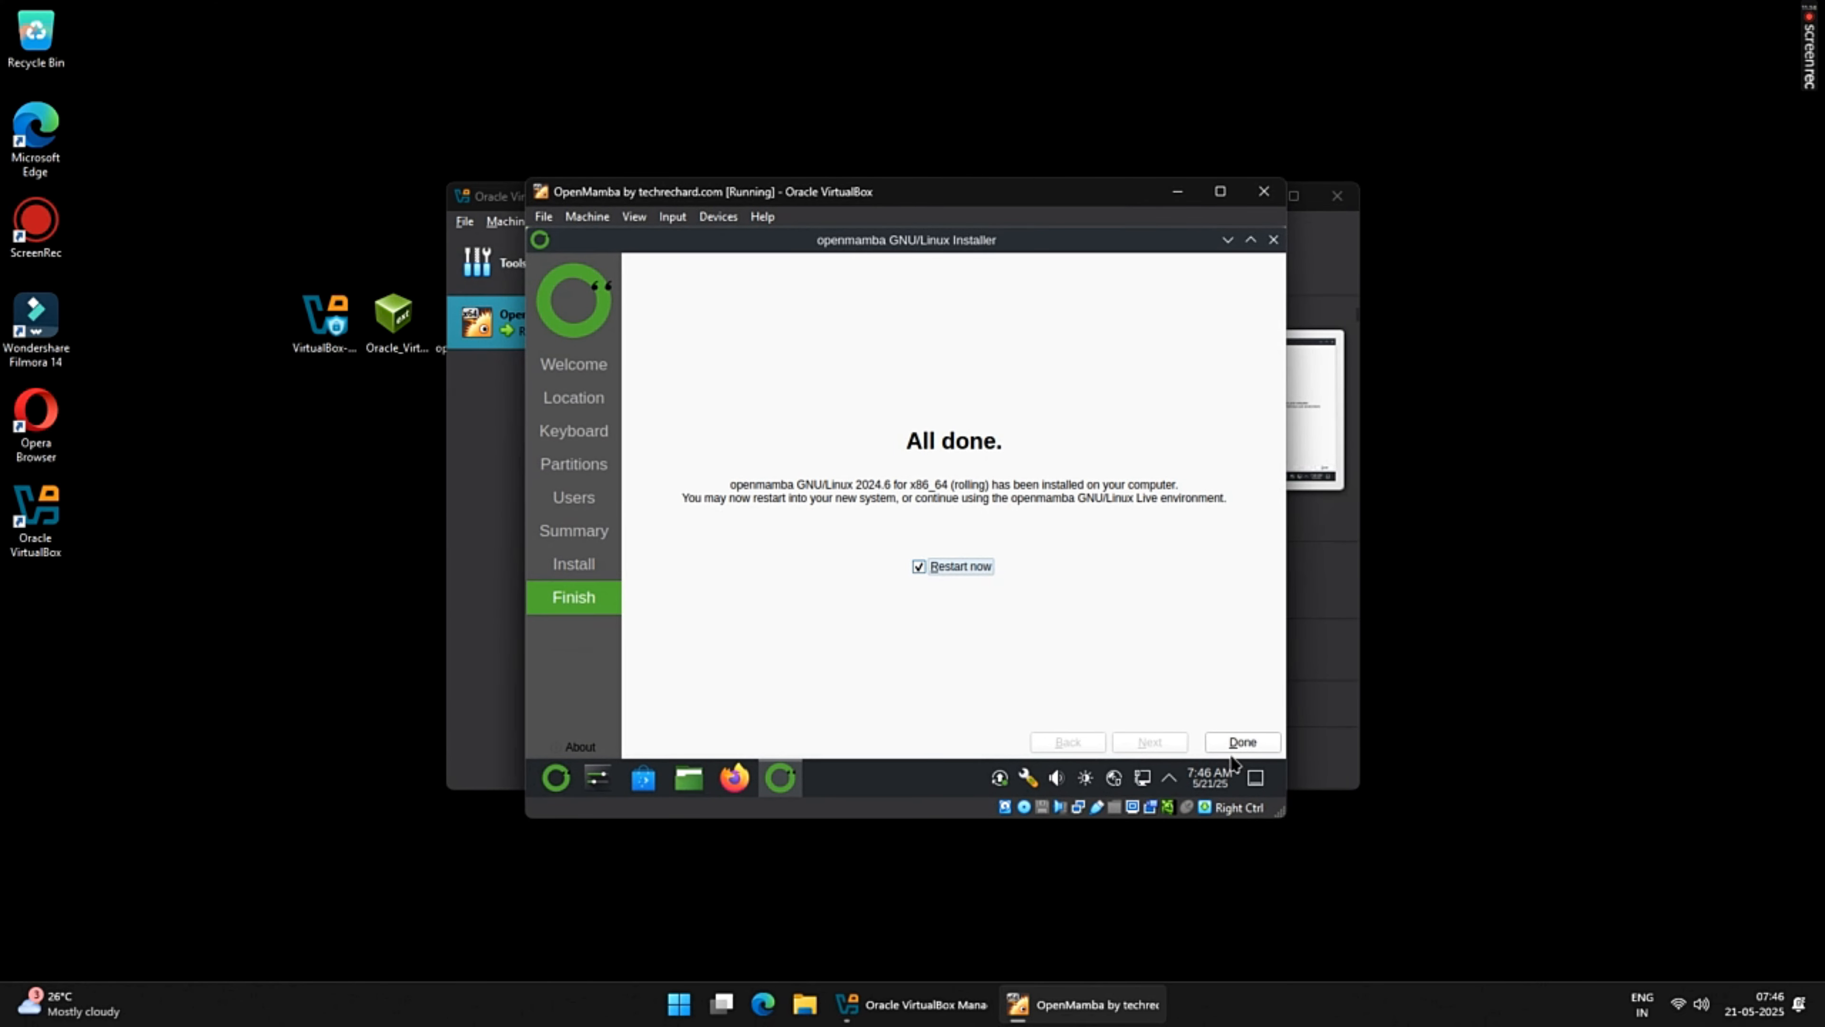
pyautogui.click(1231, 745)
# - Remove the openmamba live ISO from the virtual optical drive and force the unmount
pyautogui.click(718, 199)
pyautogui.moveTo(784, 229)
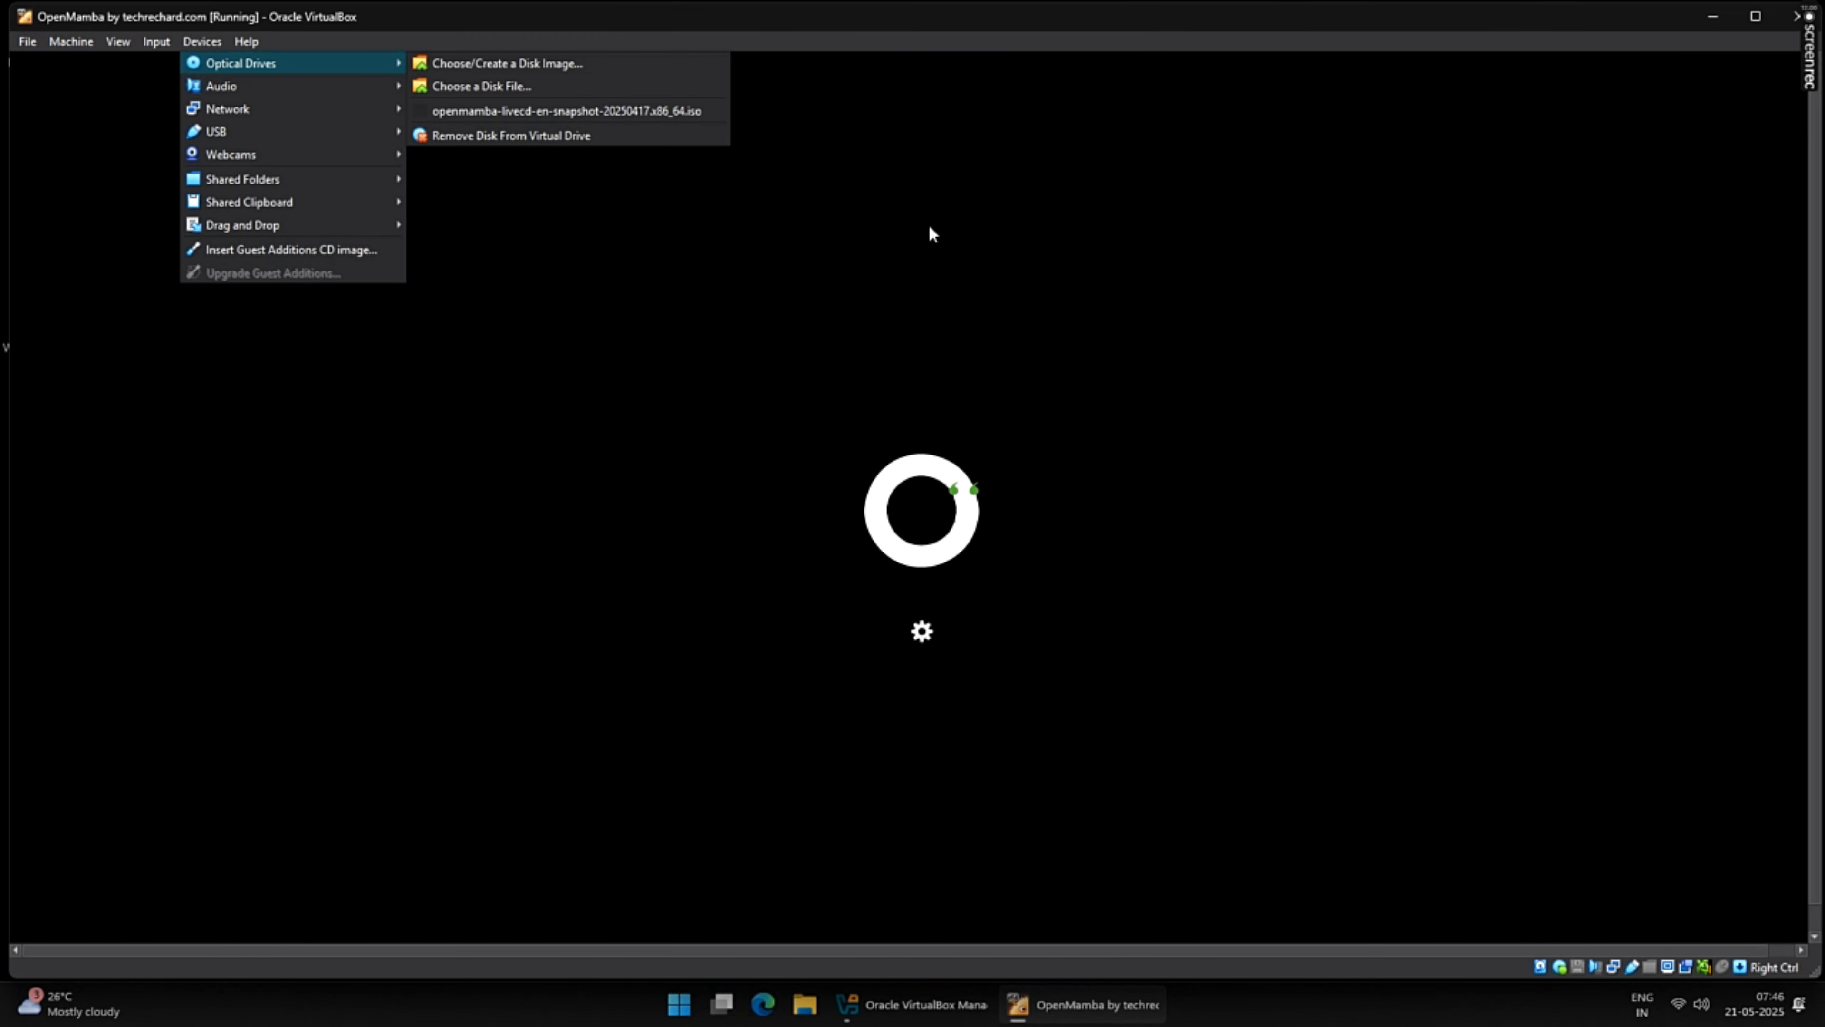
pyautogui.click(510, 137)
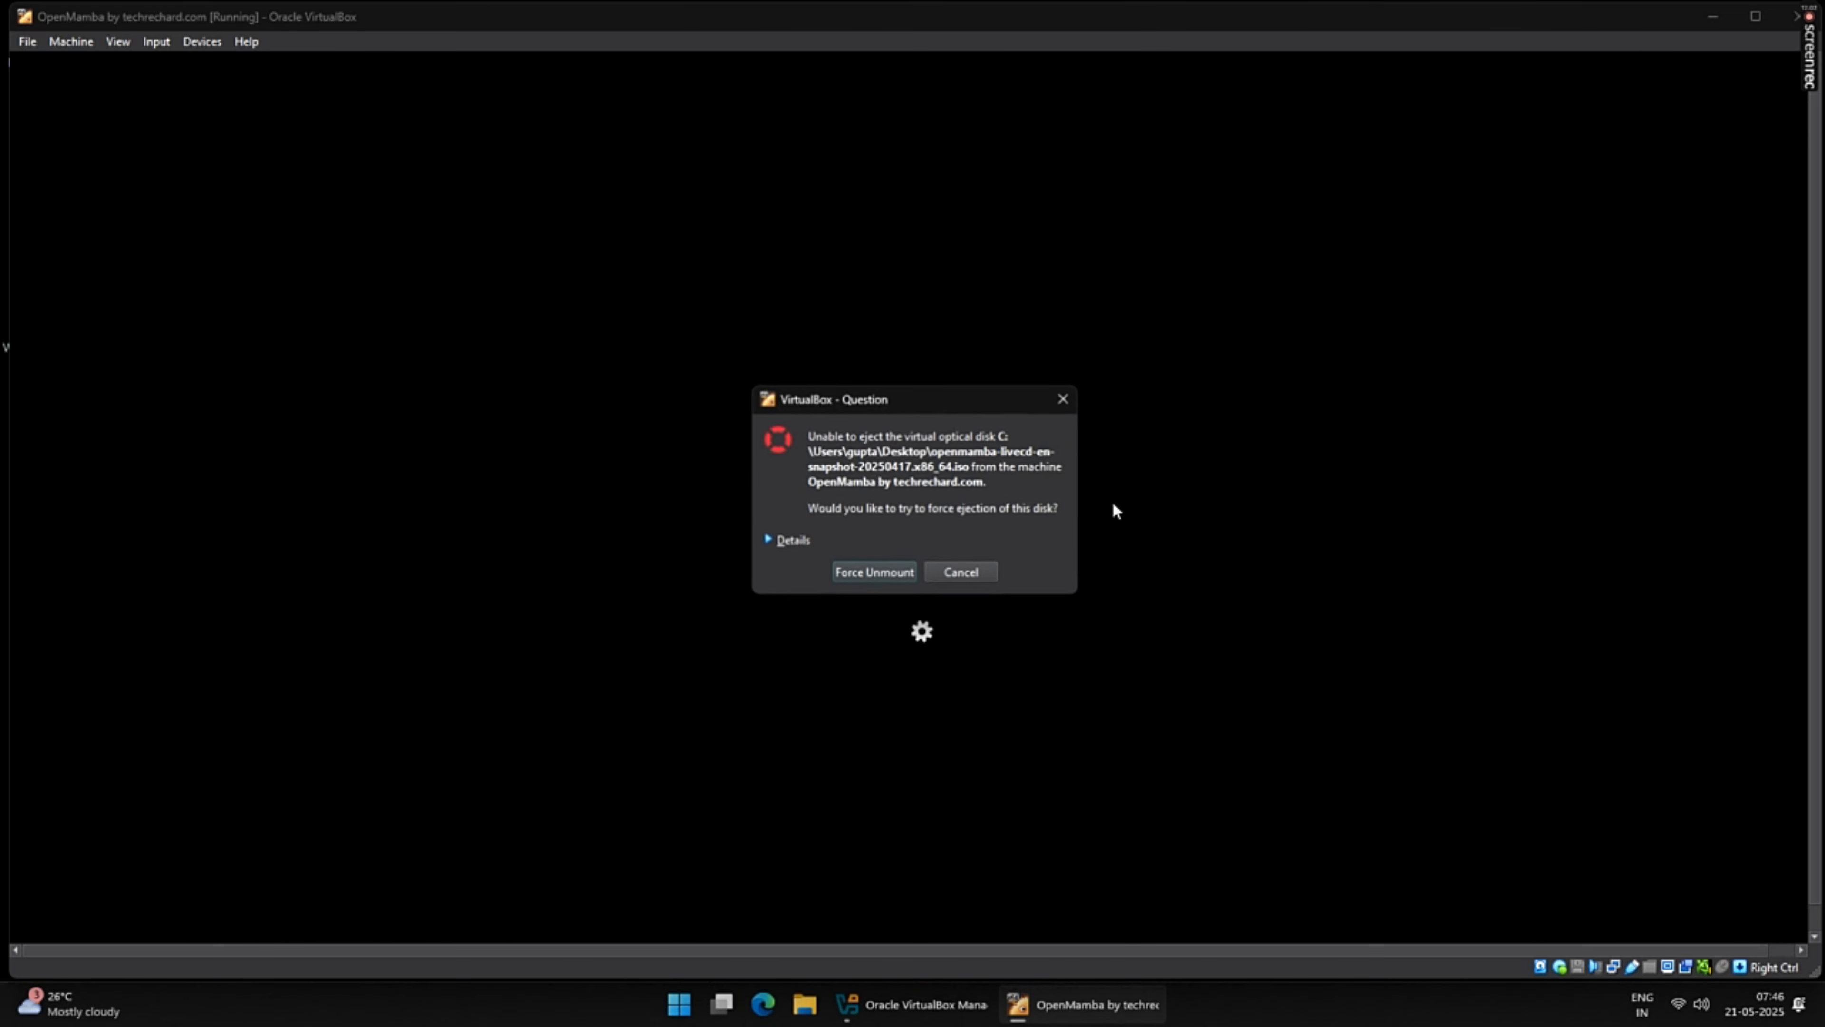
pyautogui.click(875, 572)
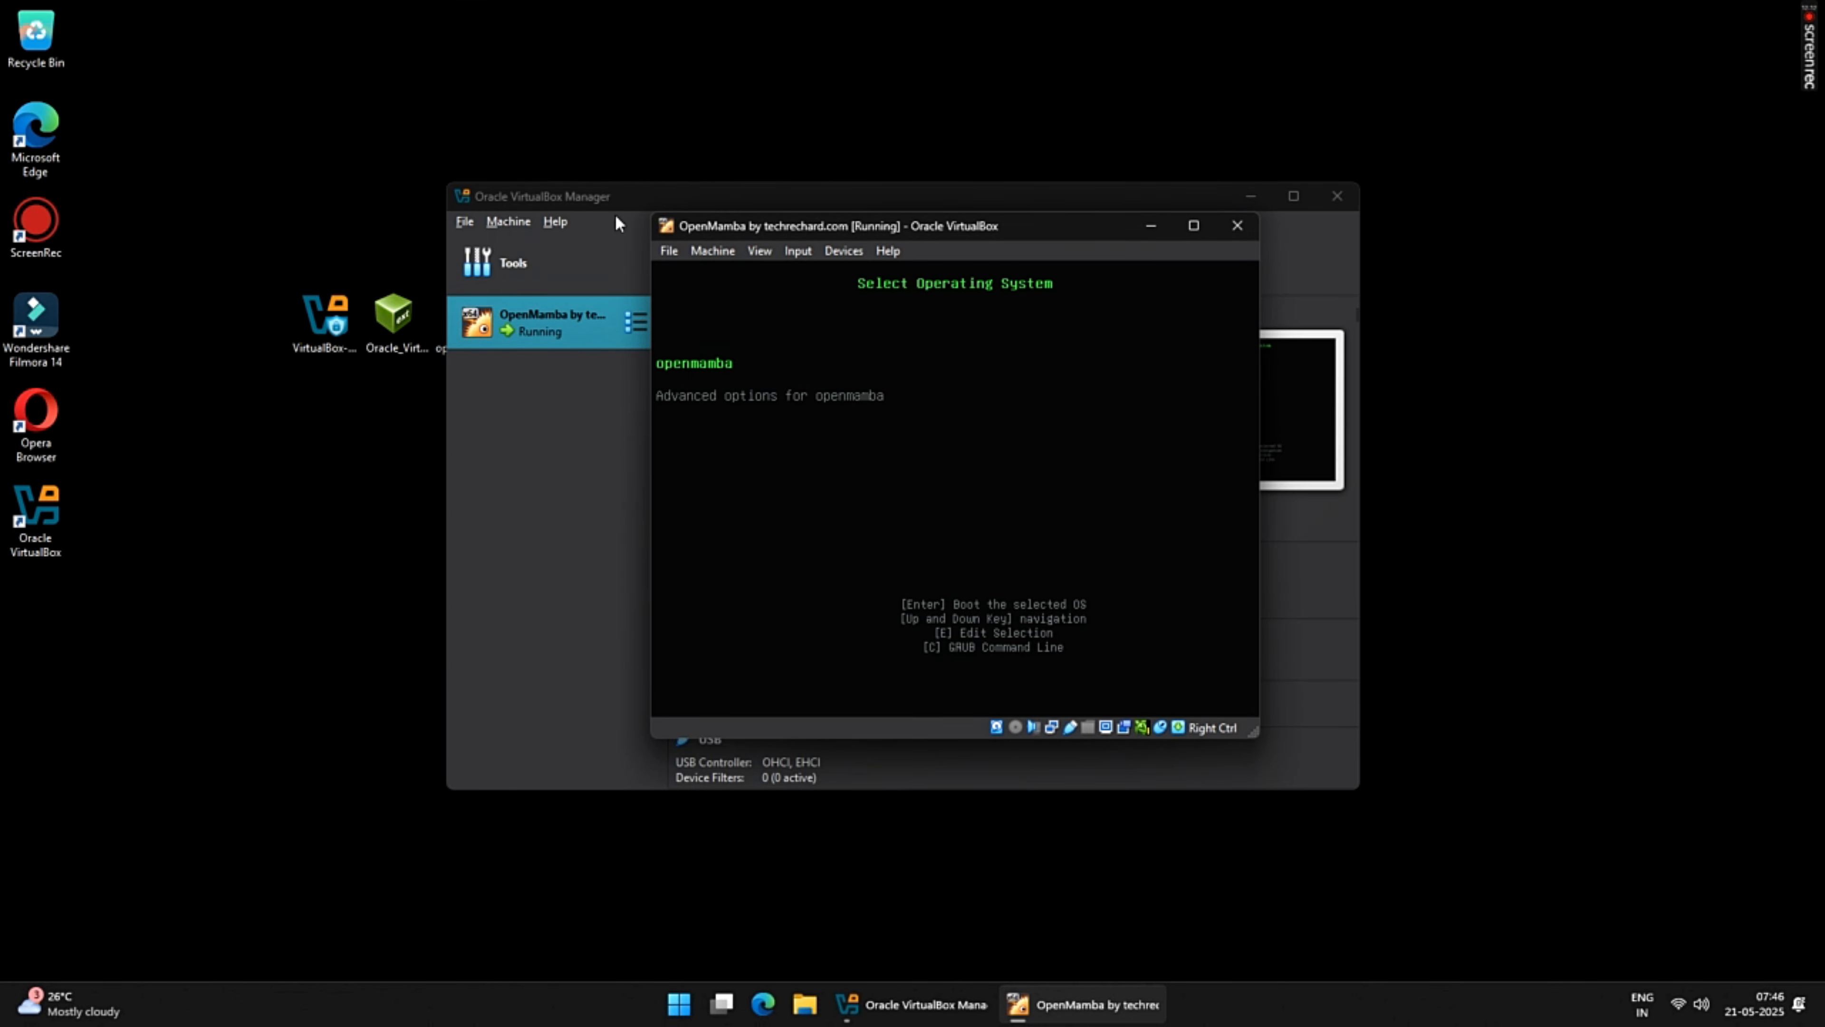
# - Check the virtual machine's optical drive options and boot the openmamba entry from the boot menu
pyautogui.click(845, 256)
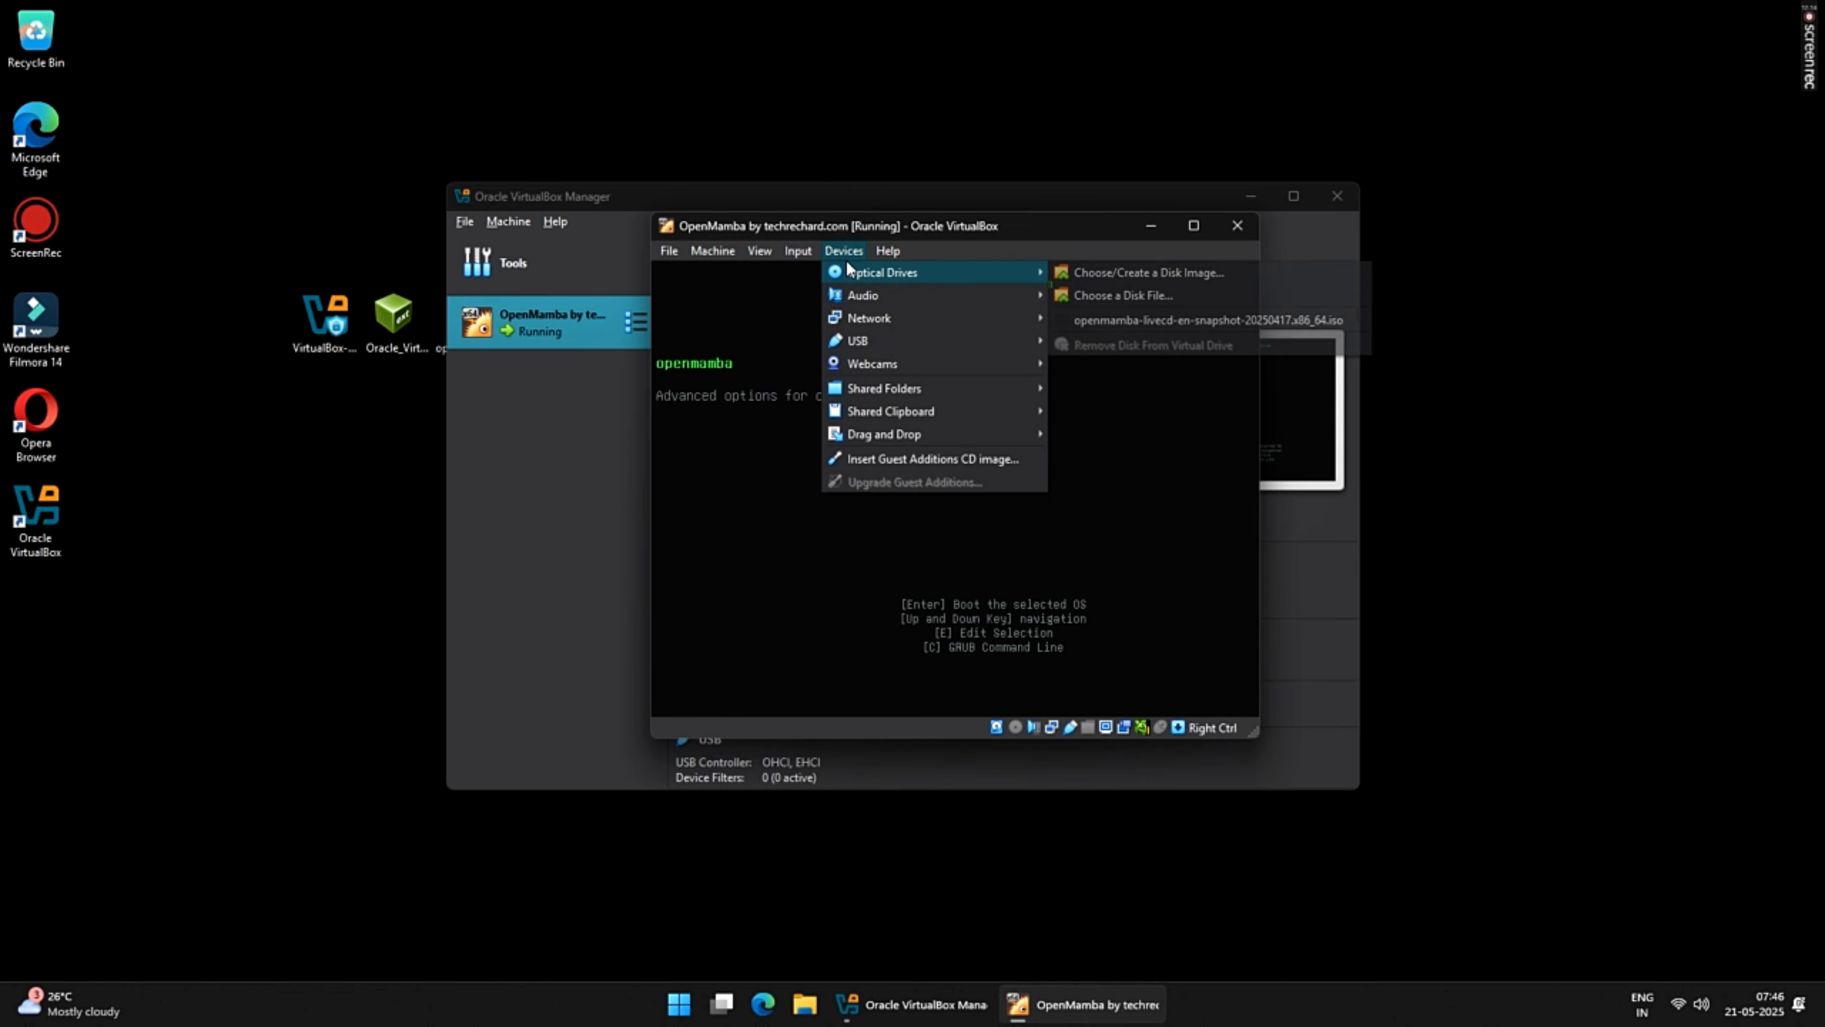
pyautogui.click(865, 224)
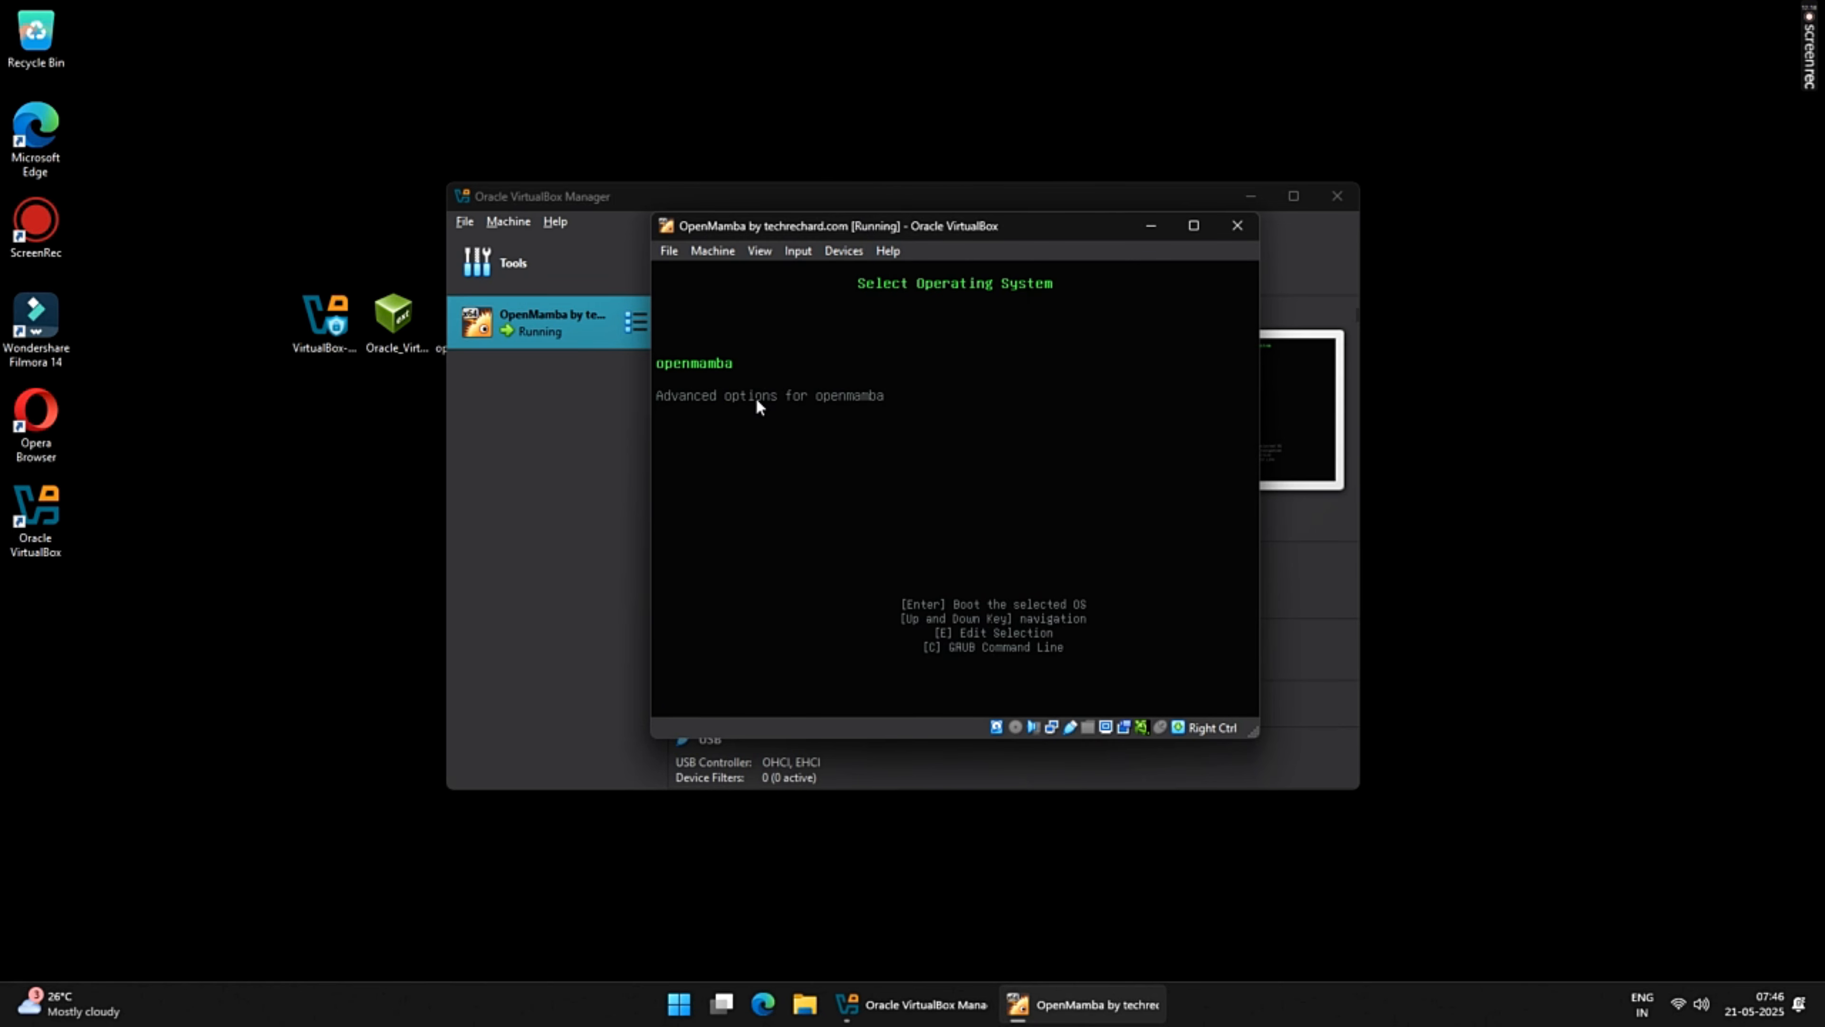
pyautogui.press('Return')
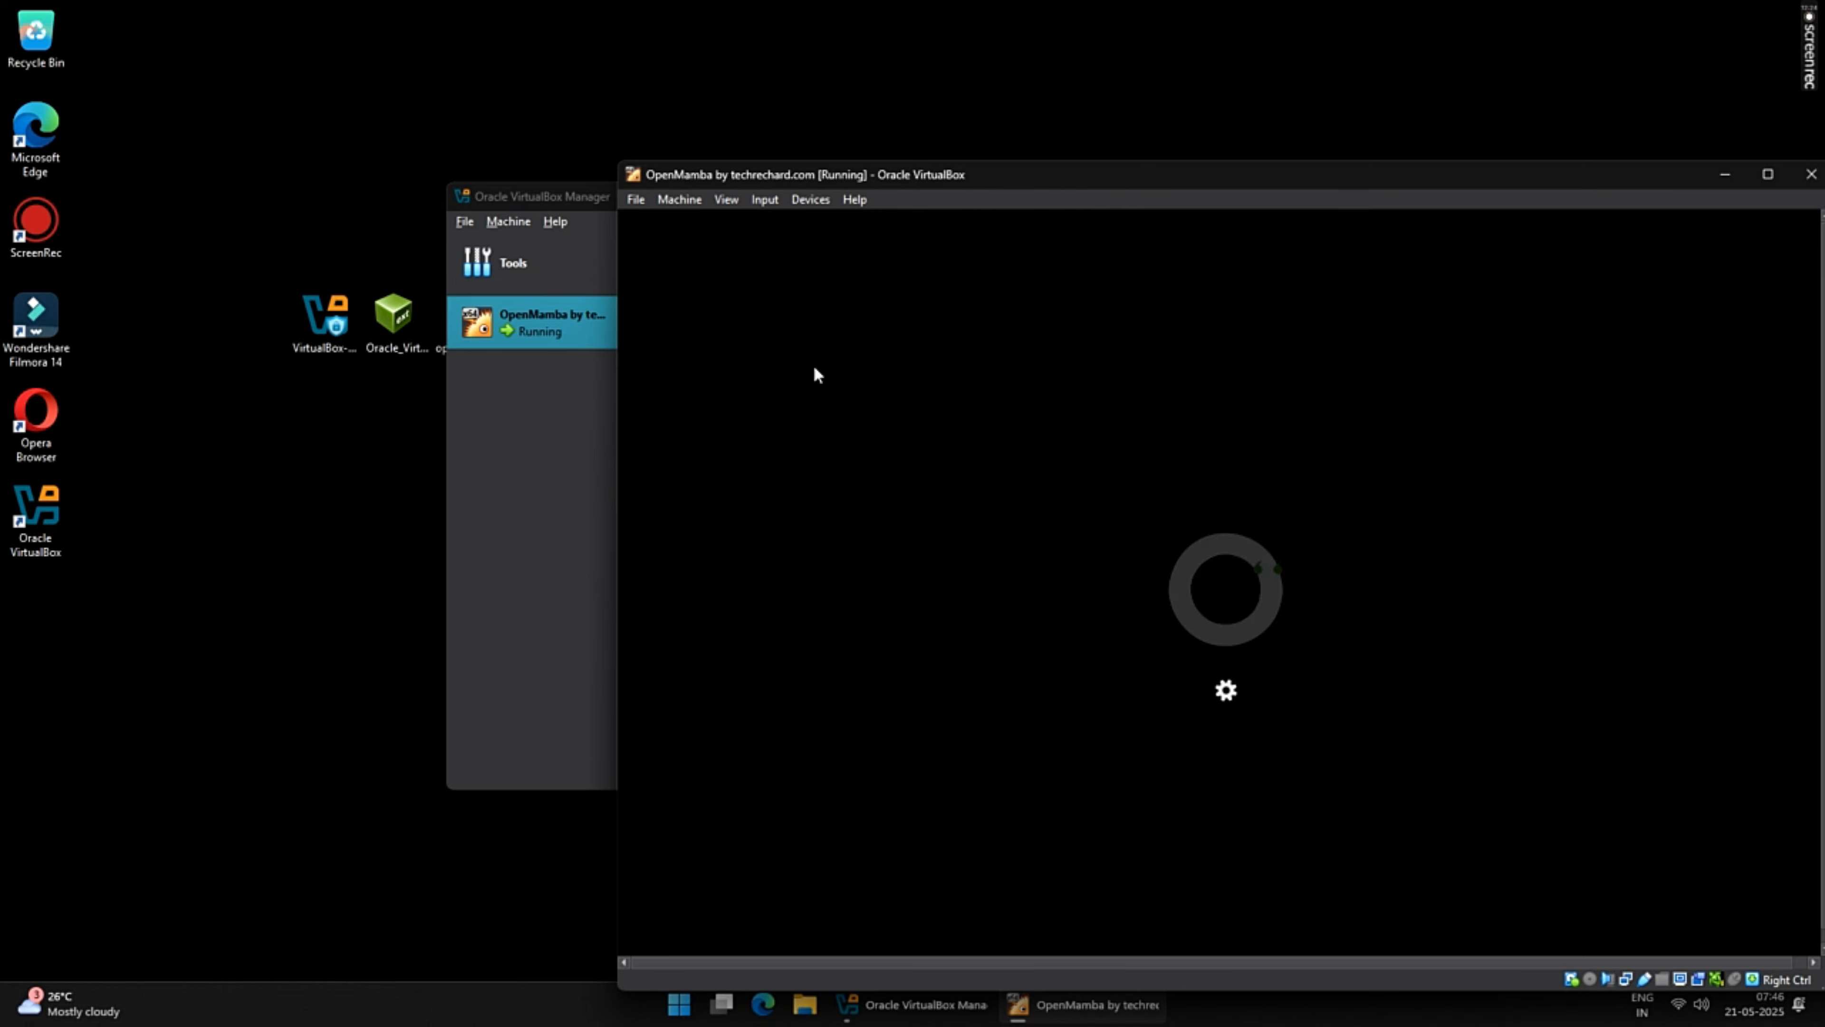
# - Reposition and maximize the virtual machine window, and skip the openmamba Welcome Center
pyautogui.moveTo(1007, 172); pyautogui.dragTo(640, 95)
pyautogui.moveTo(988, 100); pyautogui.dragTo(758, 41)
pyautogui.click(1769, 29)
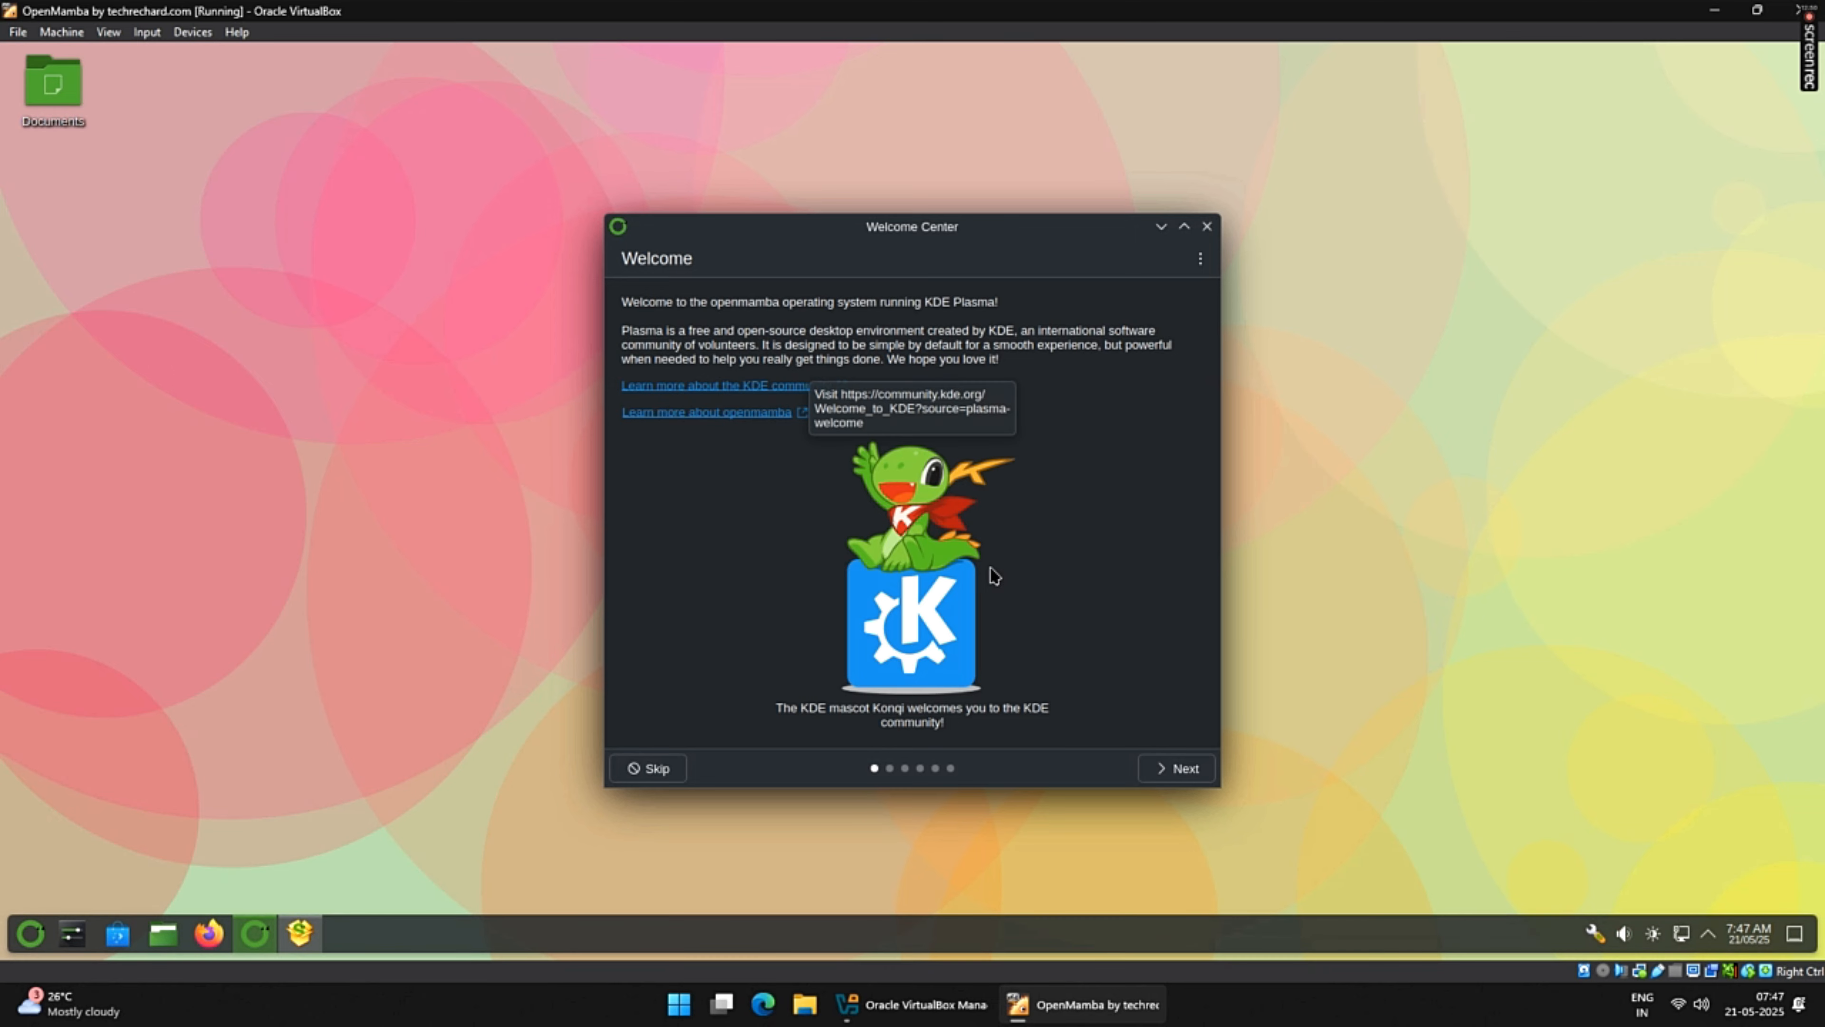
pyautogui.moveTo(936, 231)
pyautogui.mouseDown()
pyautogui.moveTo(898, 198)
pyautogui.moveTo(956, 216)
pyautogui.moveTo(929, 219)
pyautogui.mouseUp()
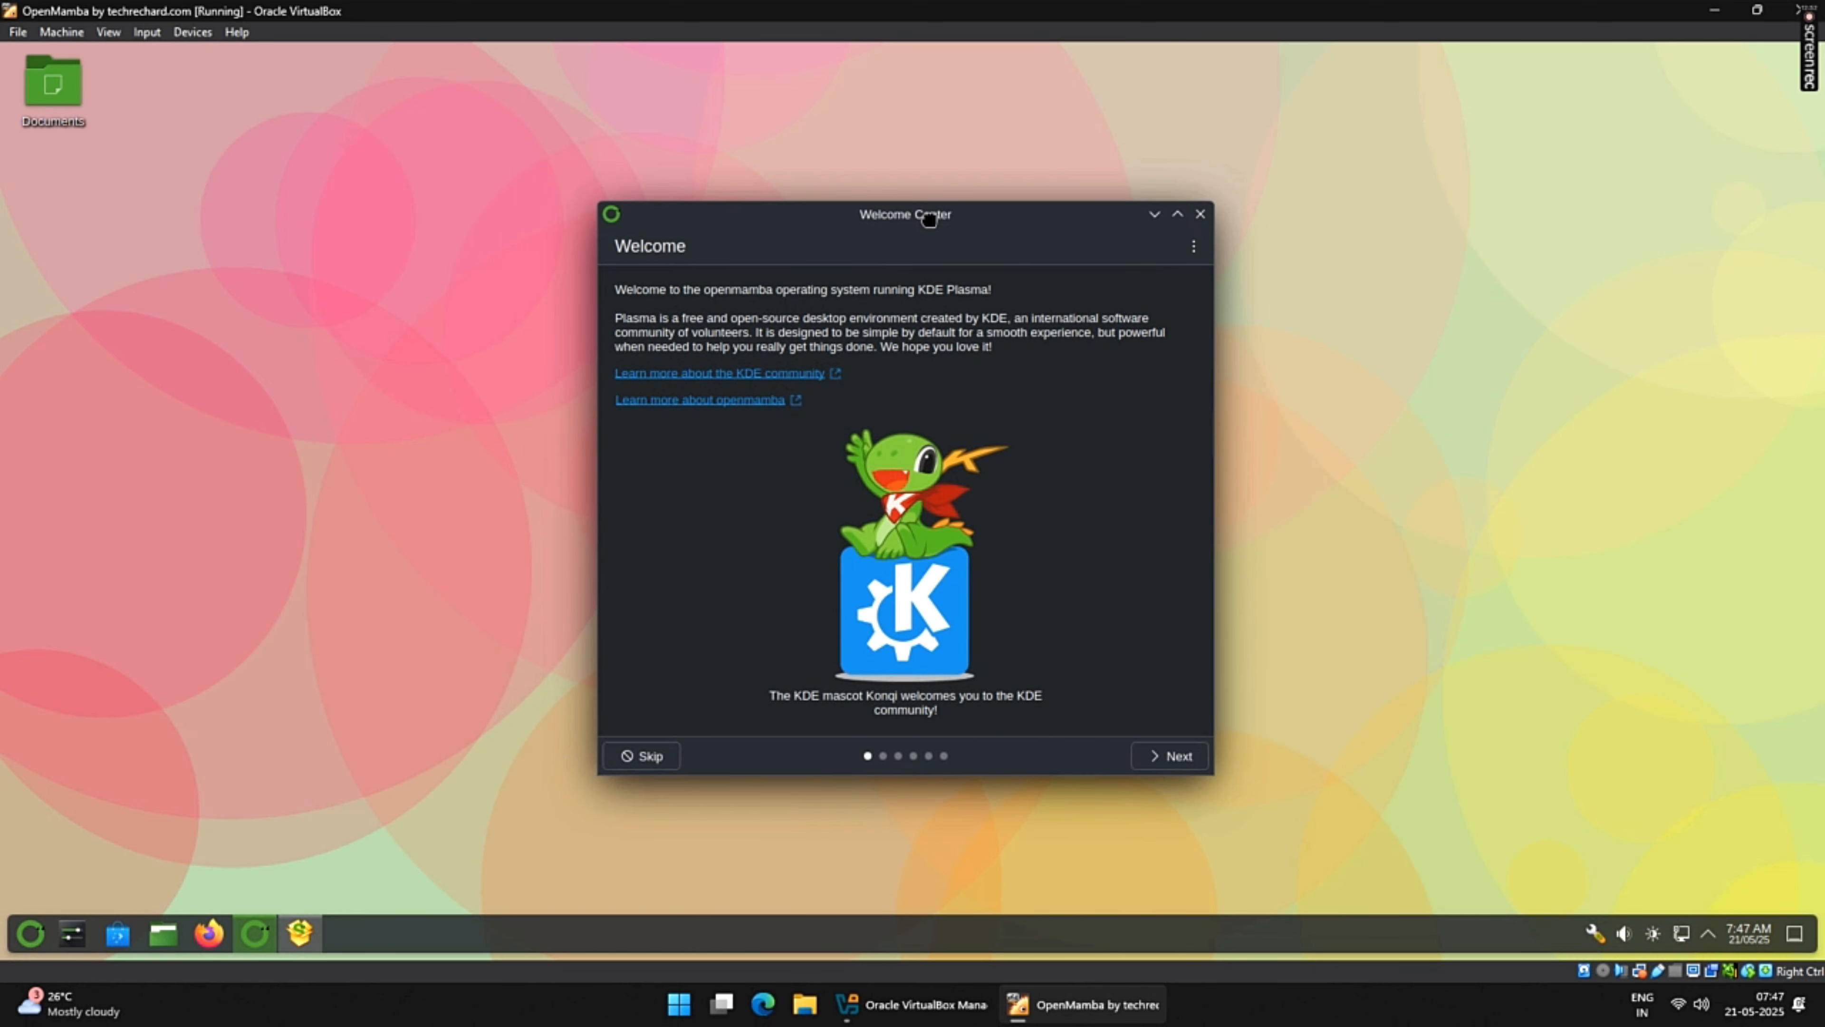
pyautogui.click(643, 756)
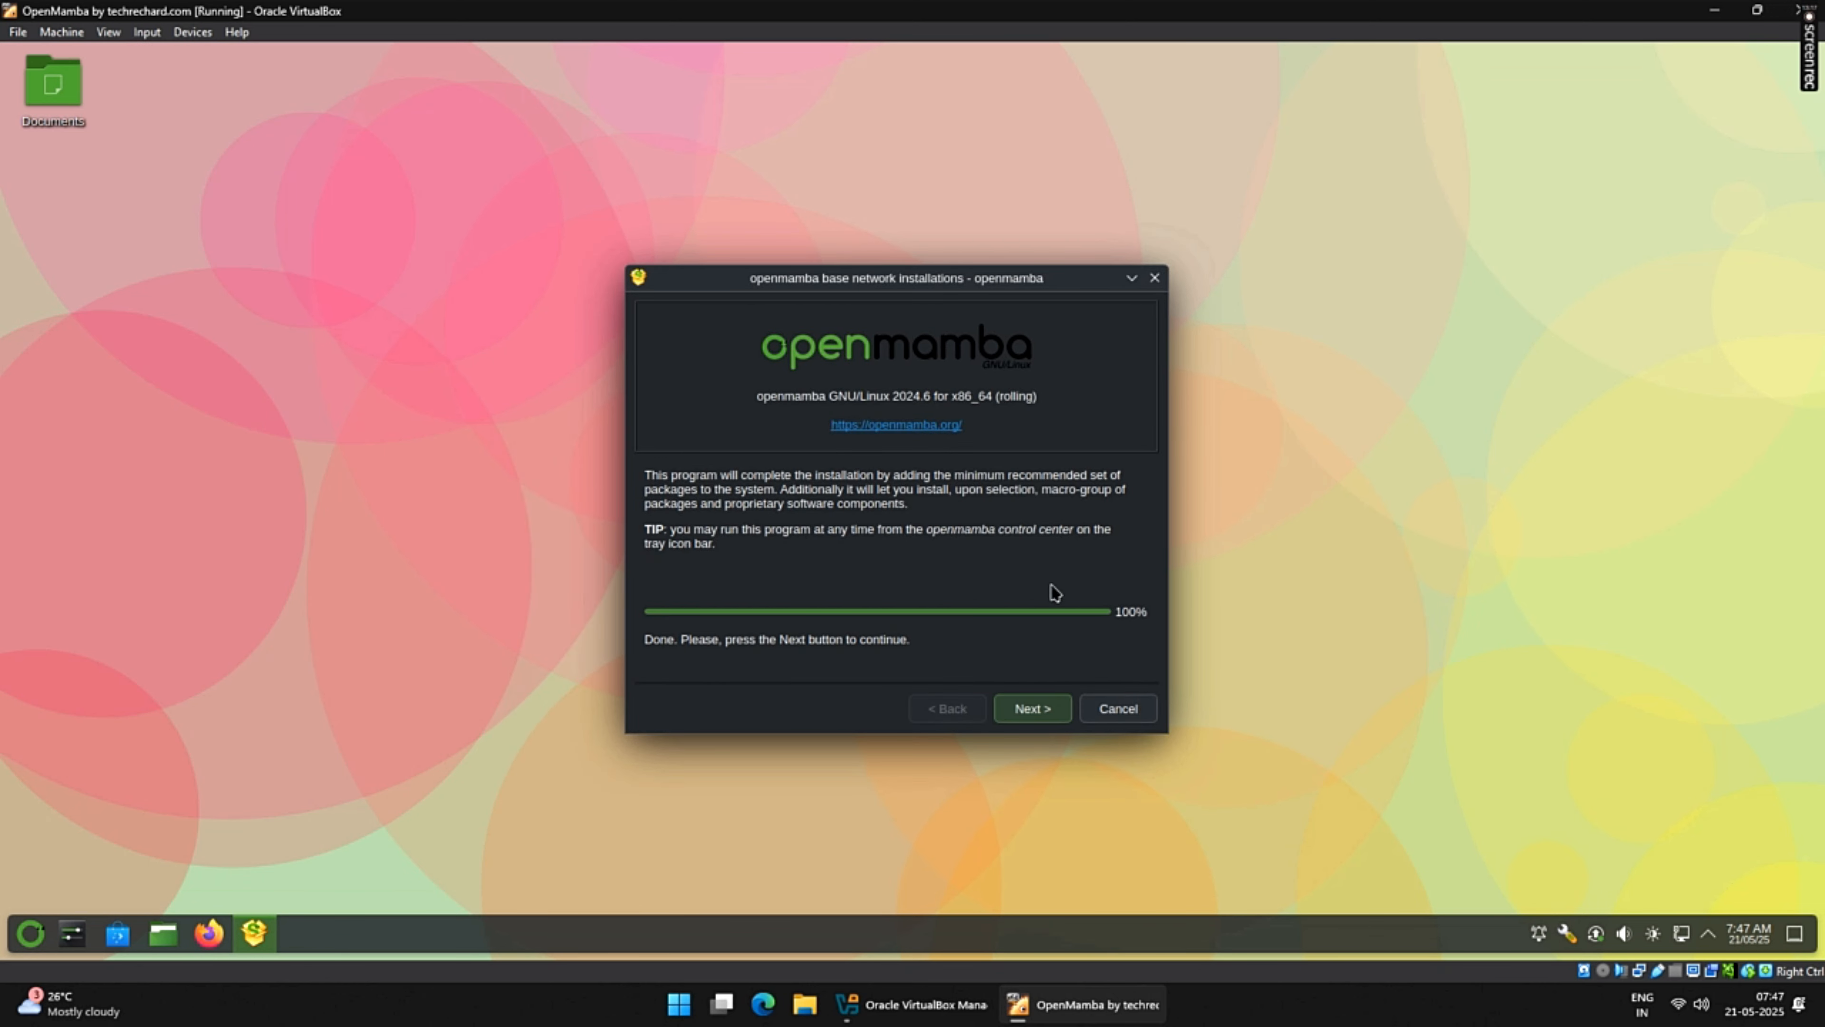
# - Run the base network installation with only System base packages selected and no extra software, and finish the wizard
pyautogui.click(1053, 716)
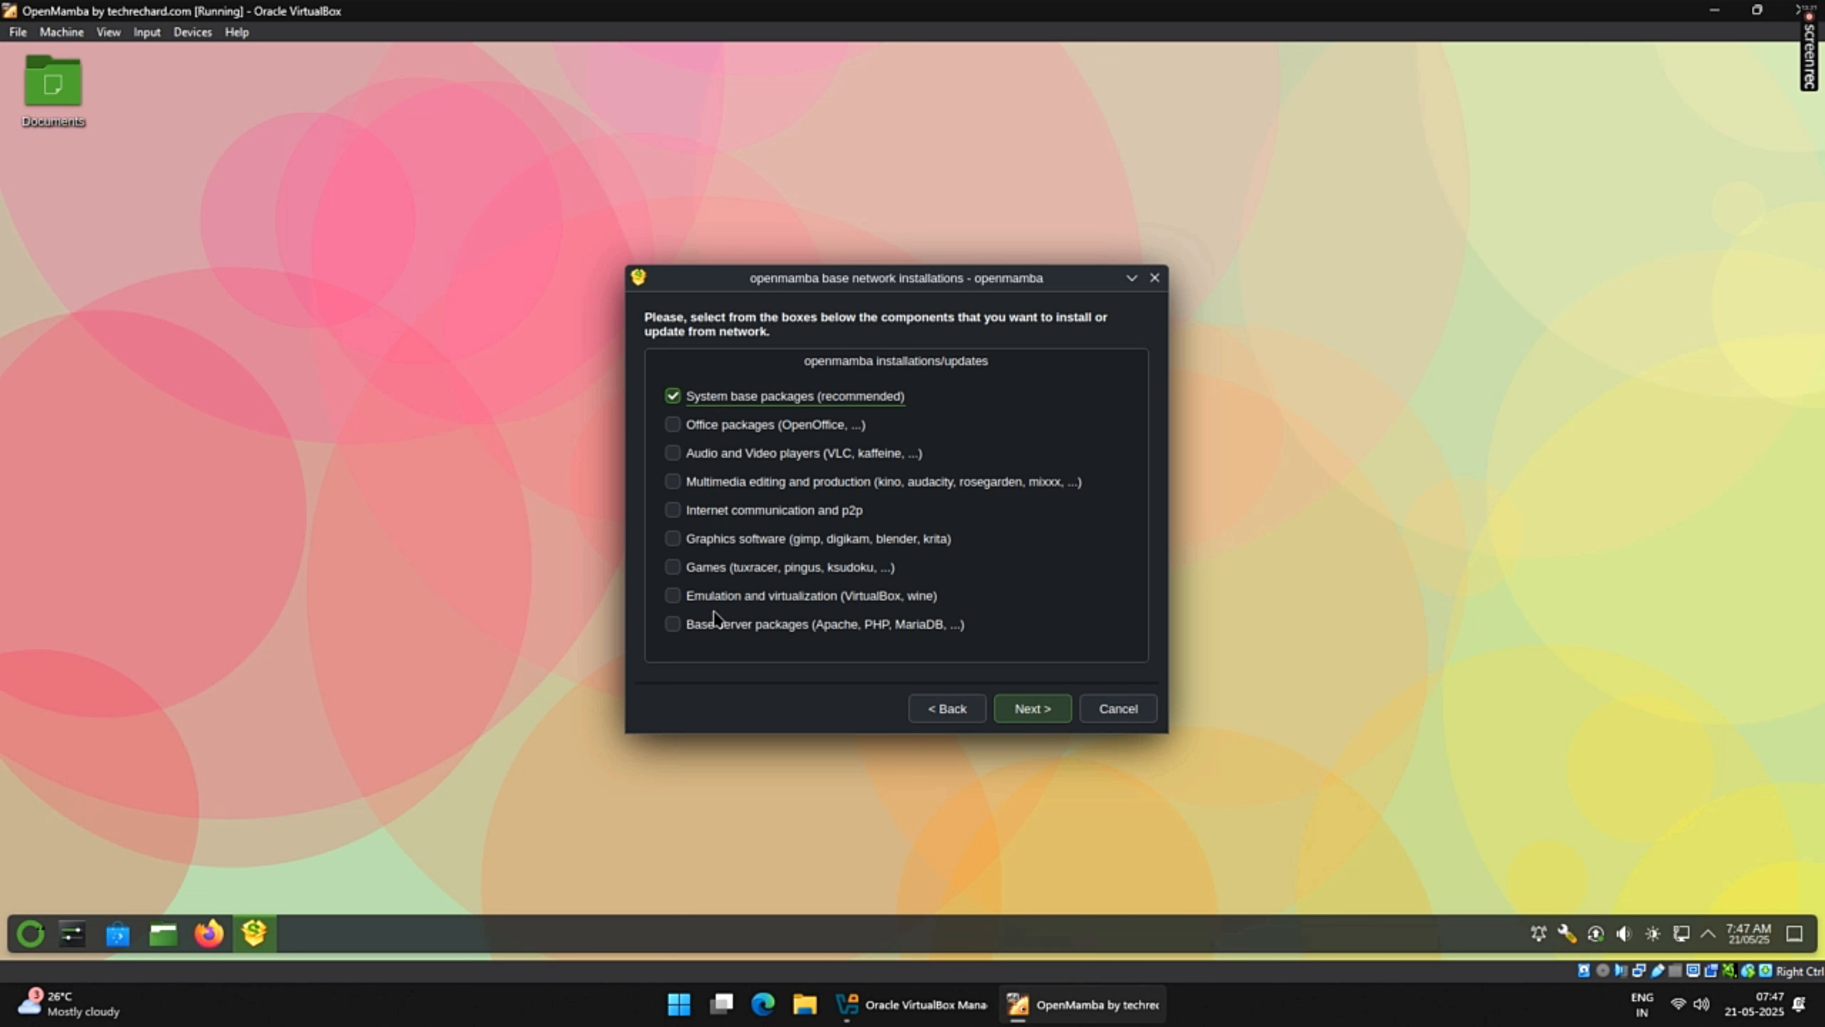
pyautogui.click(1035, 711)
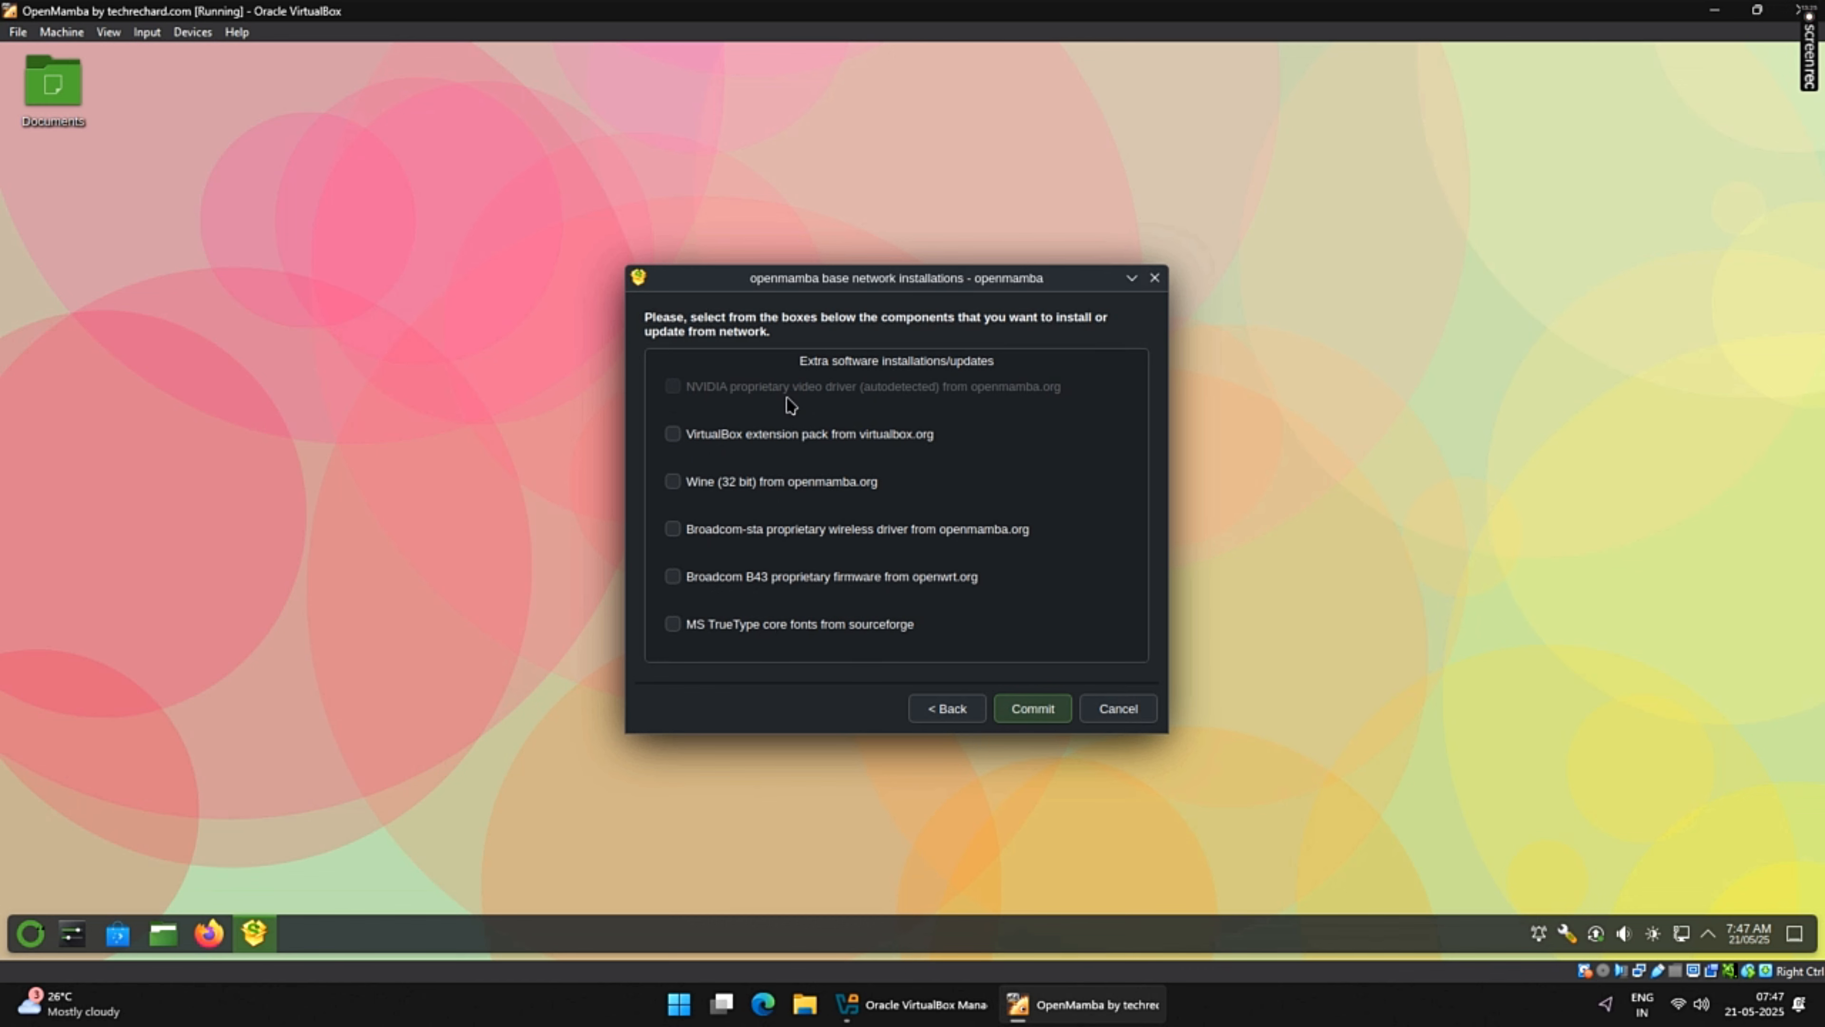
pyautogui.click(1039, 712)
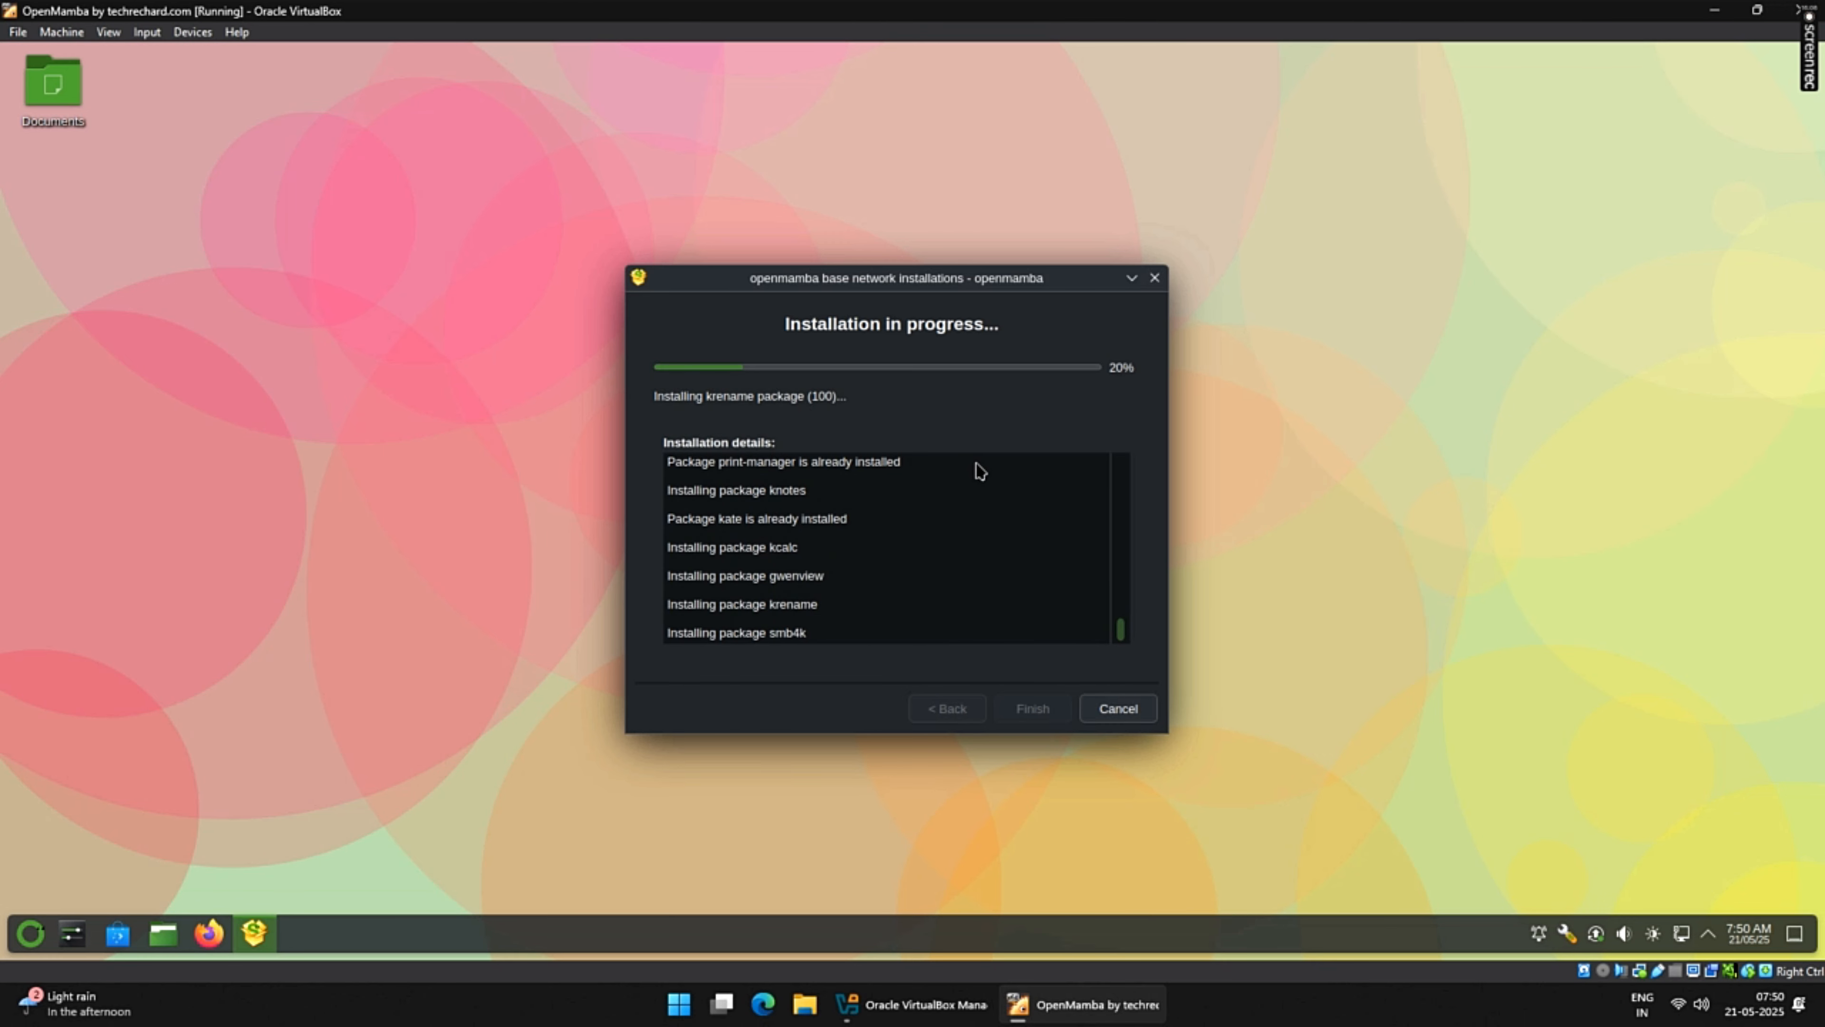
pyautogui.click(1033, 709)
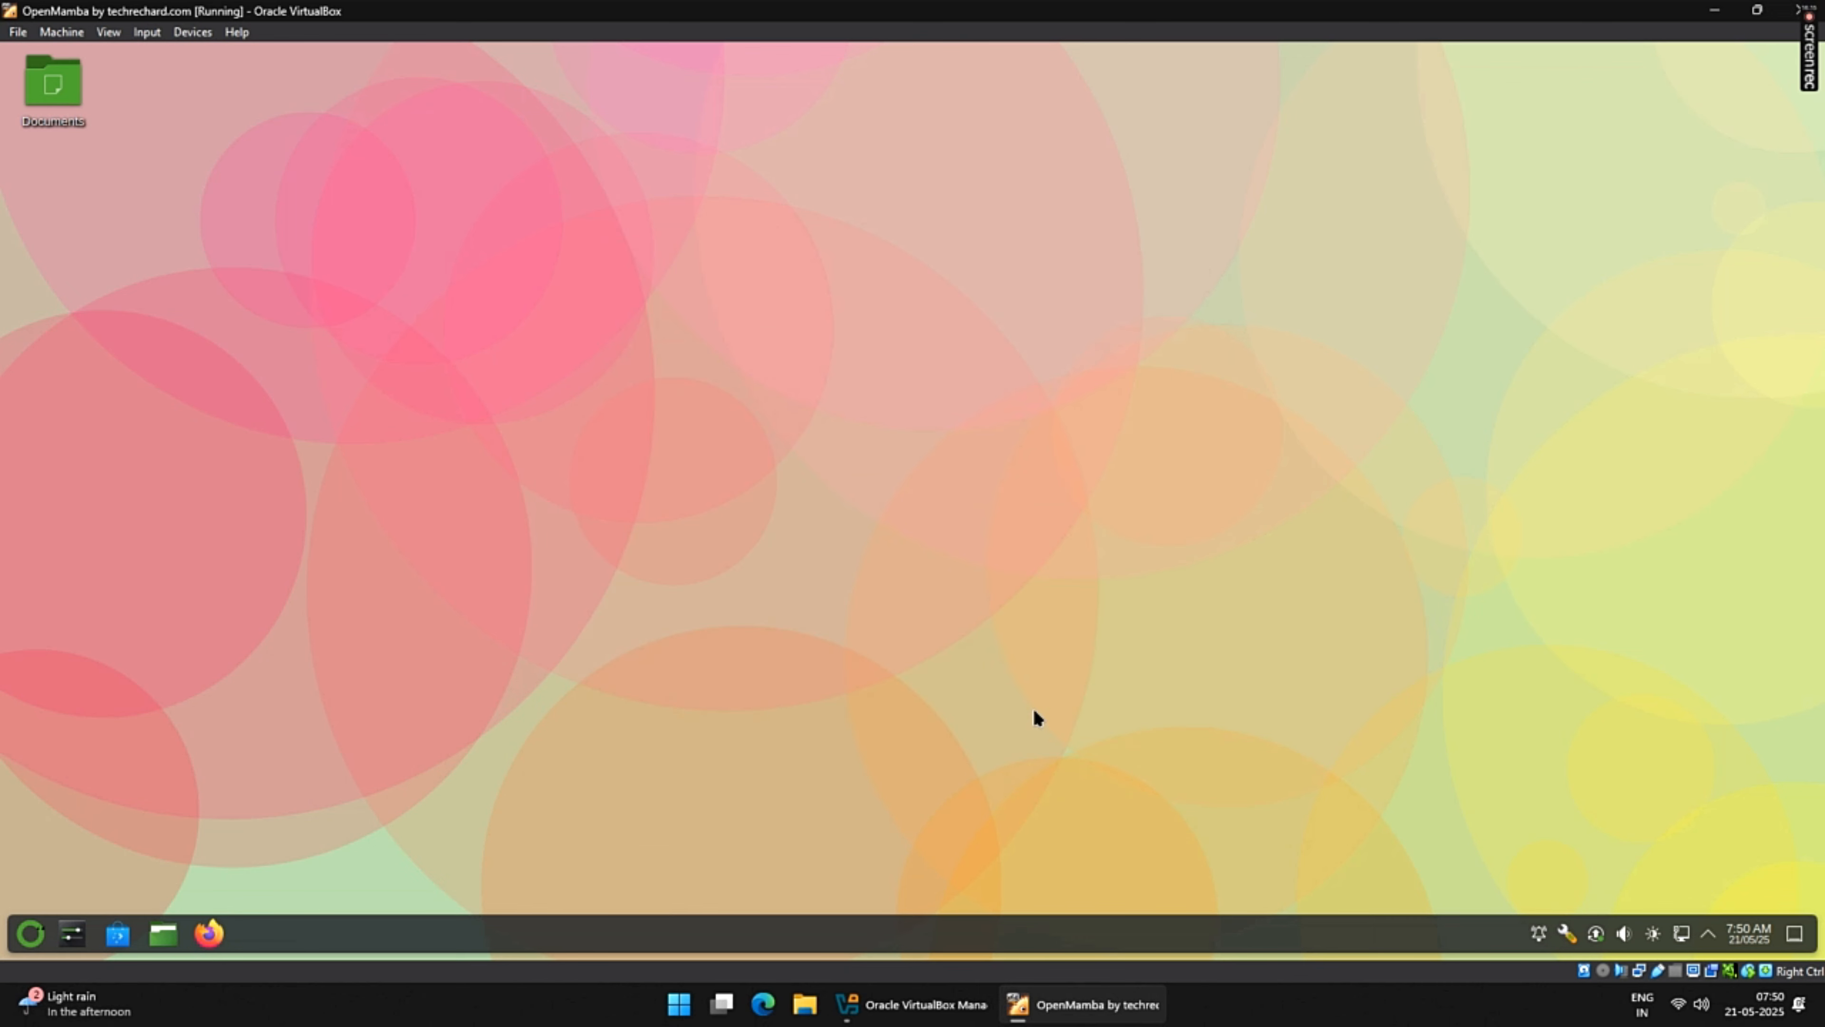
# - Set the guest display resolution to 2048x1152 (16:9), keep the configuration, and switch the virtual machine window to scaled mode
pyautogui.rightClick(820, 498)
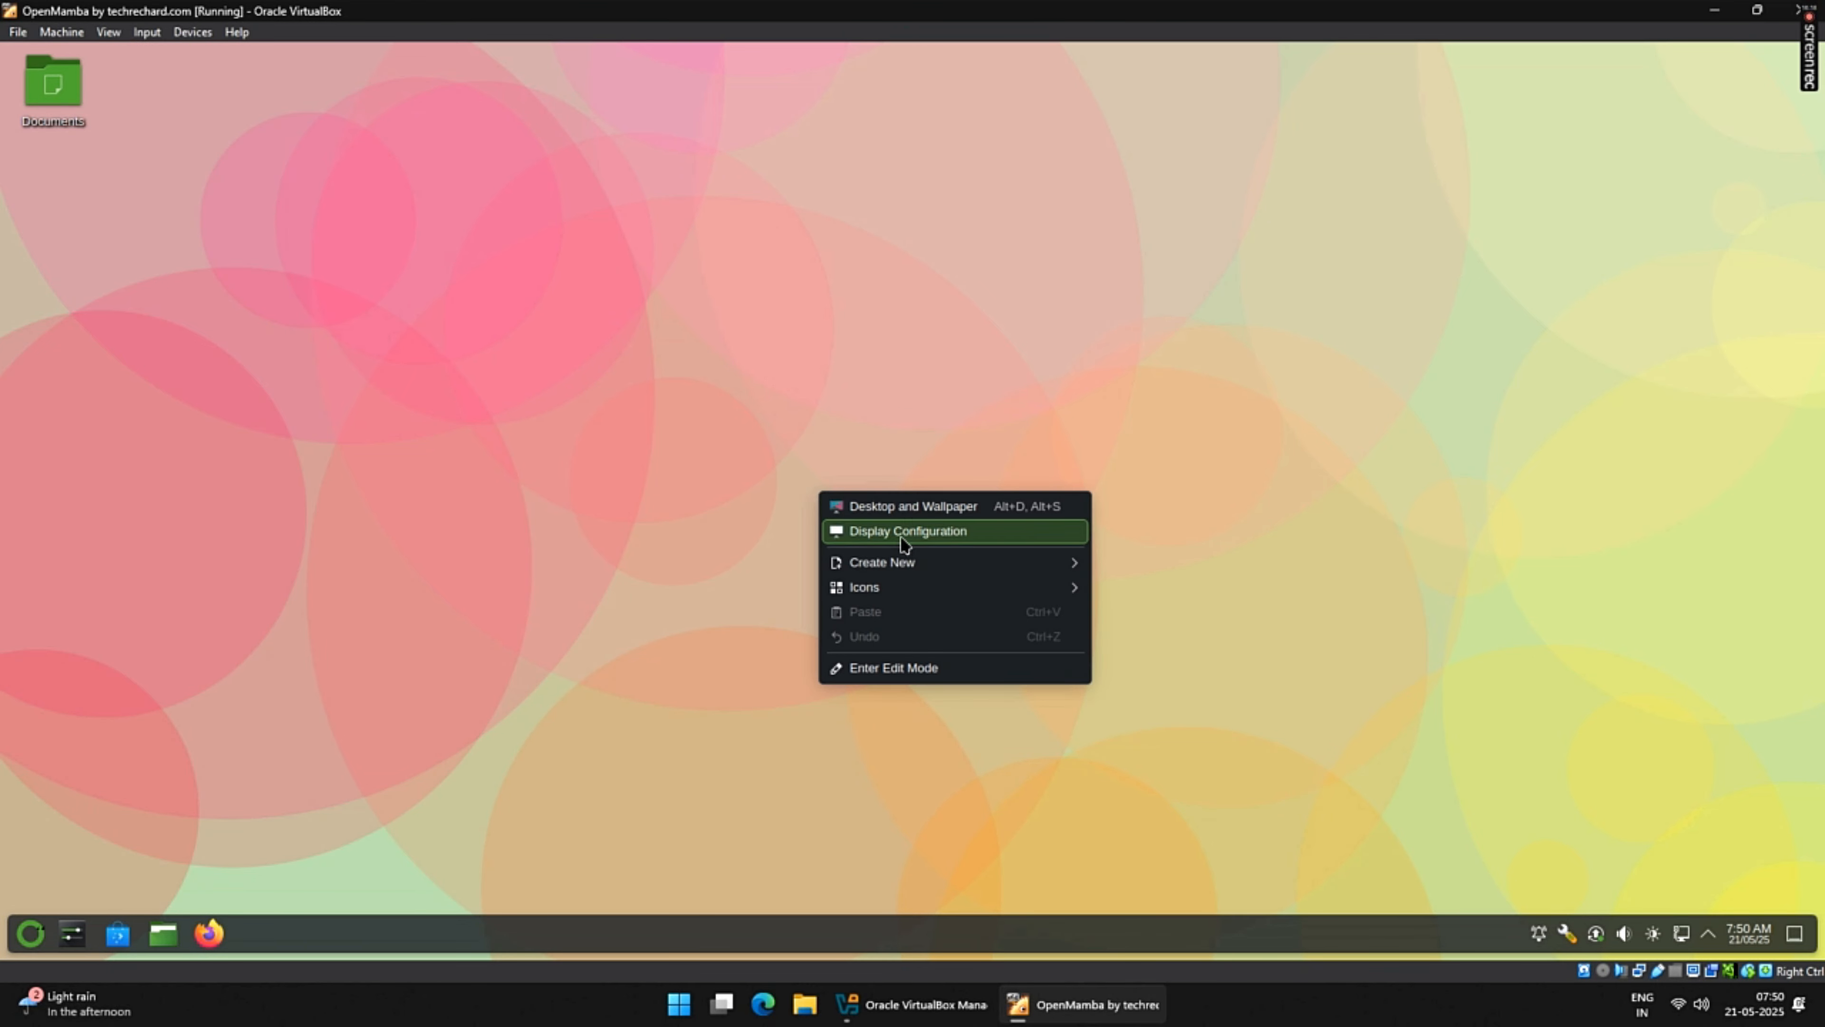
pyautogui.click(924, 532)
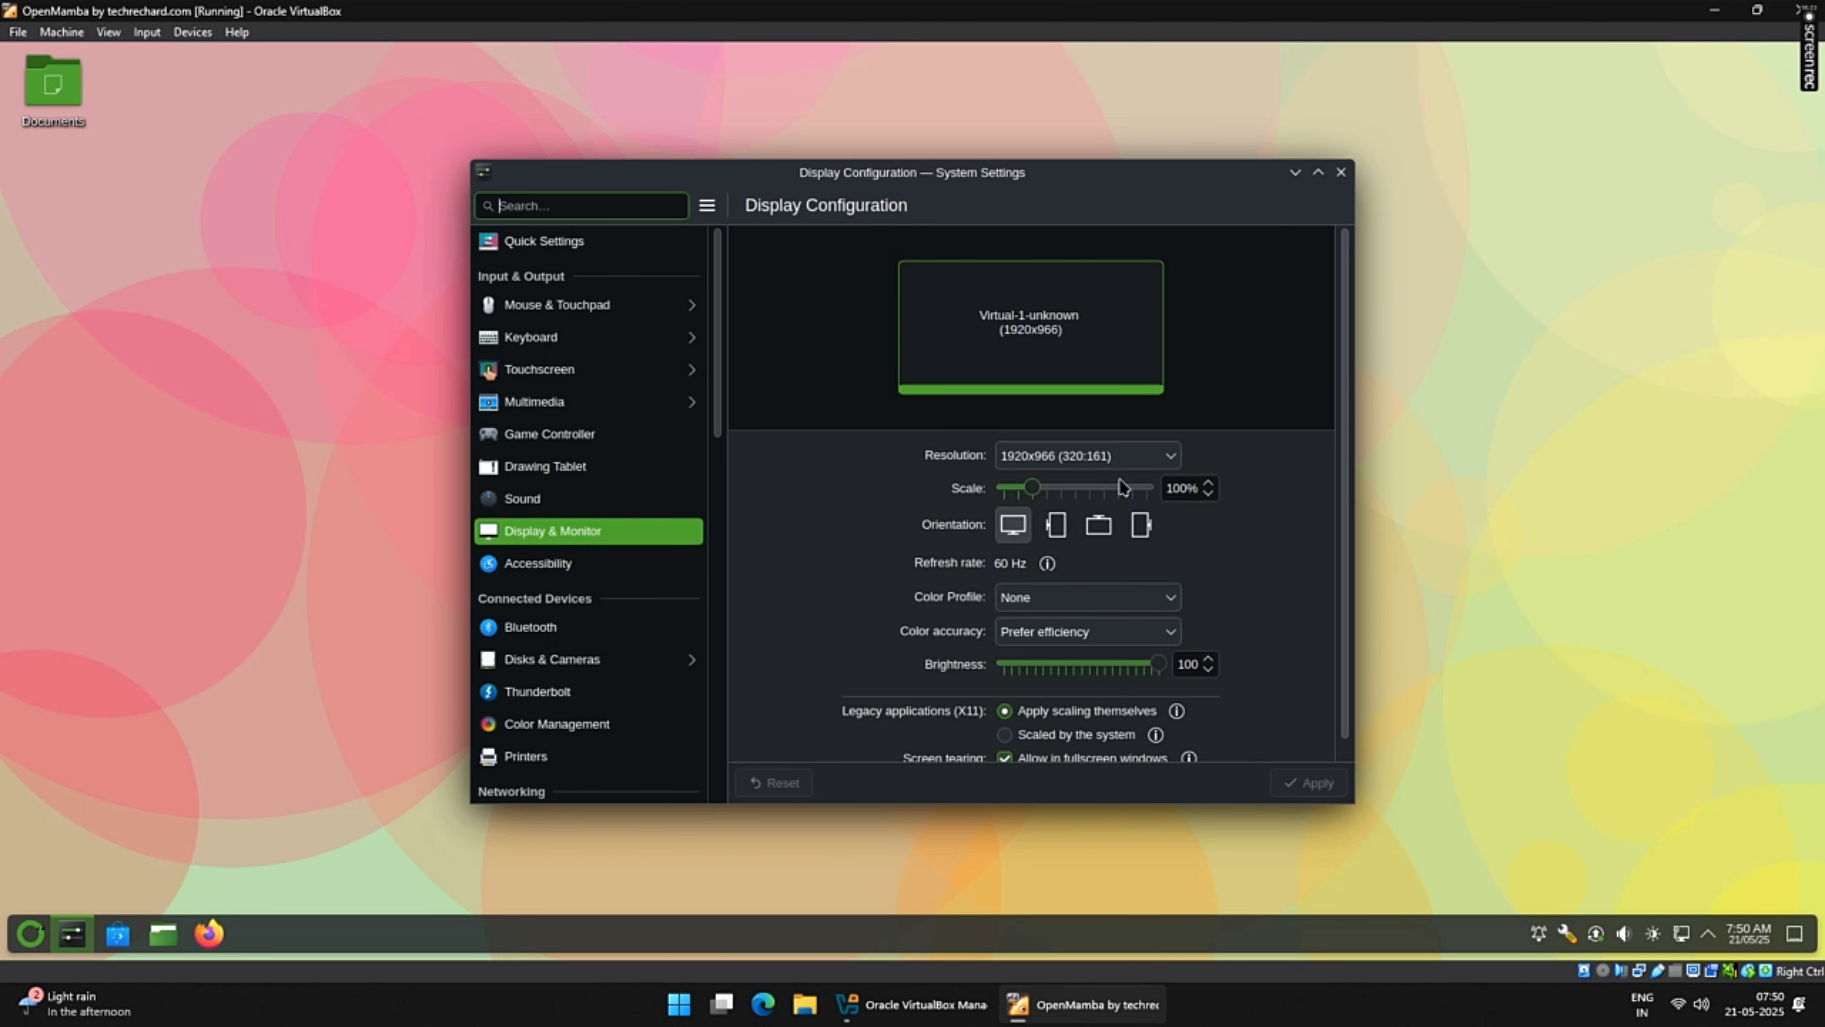
pyautogui.click(1121, 455)
pyautogui.scroll(1, 1132, 493)
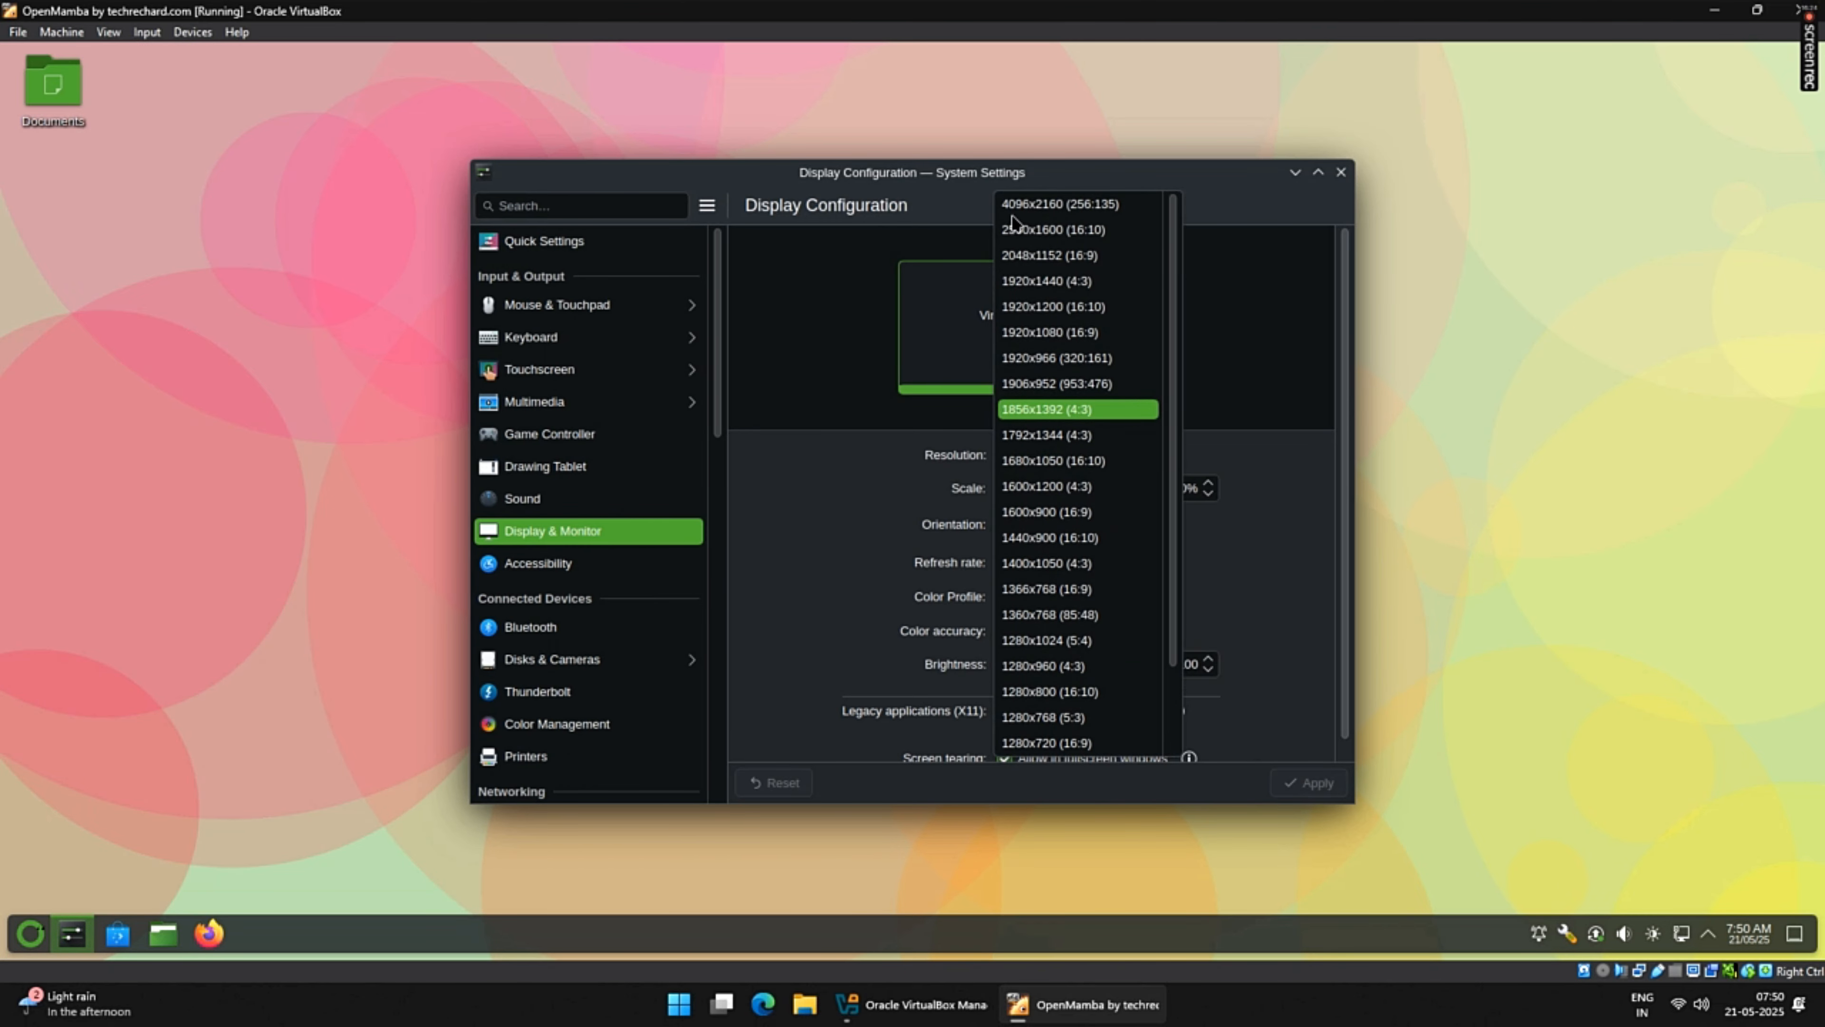
pyautogui.click(1071, 255)
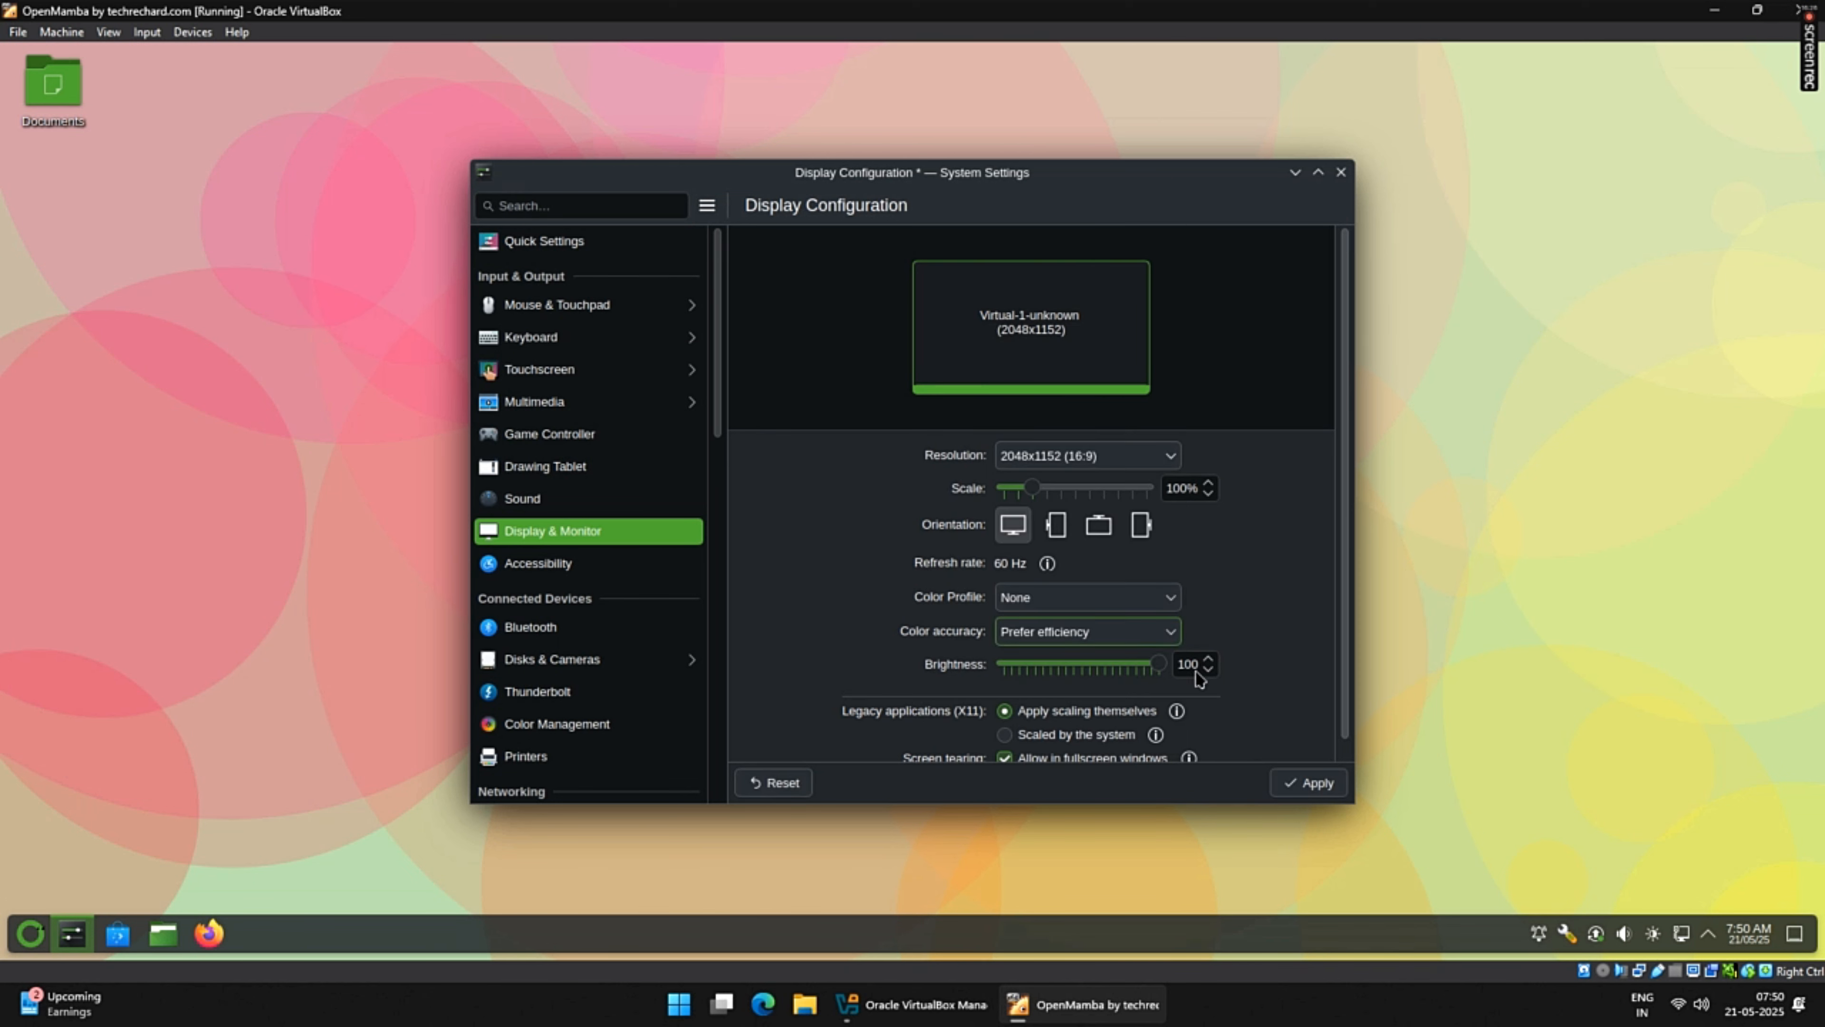
pyautogui.click(1308, 782)
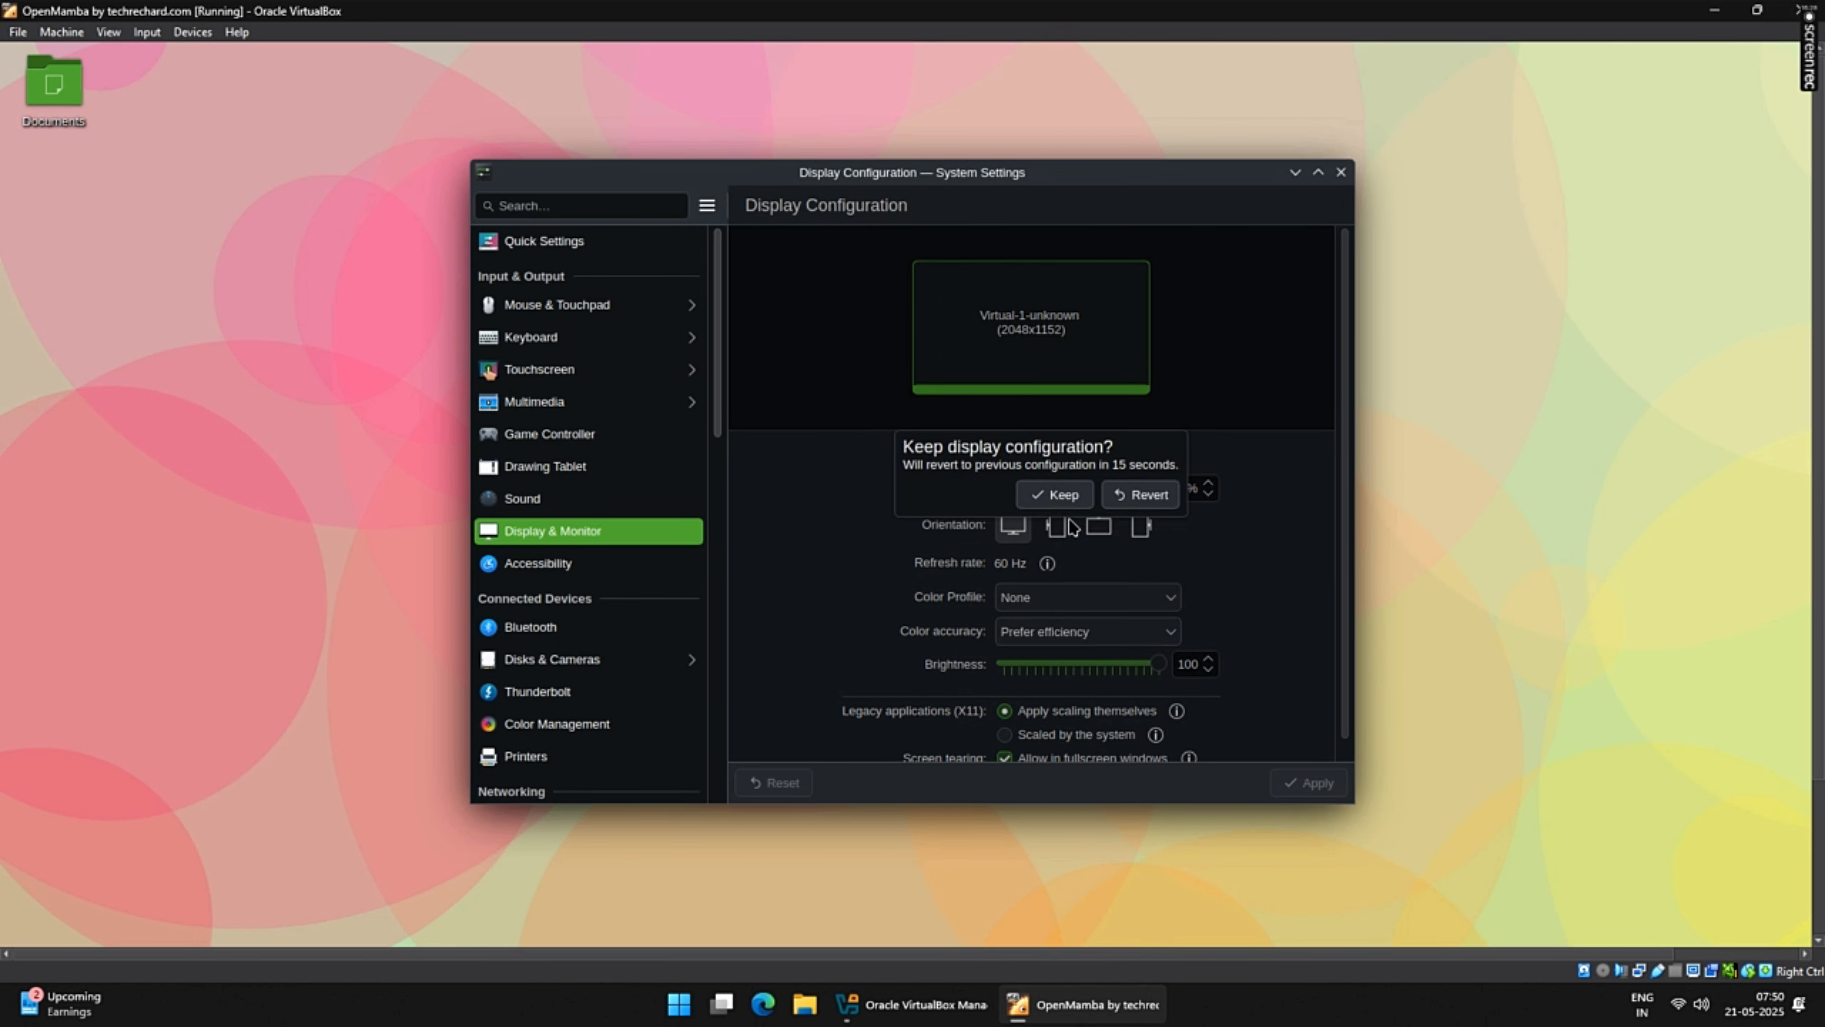
pyautogui.click(1054, 494)
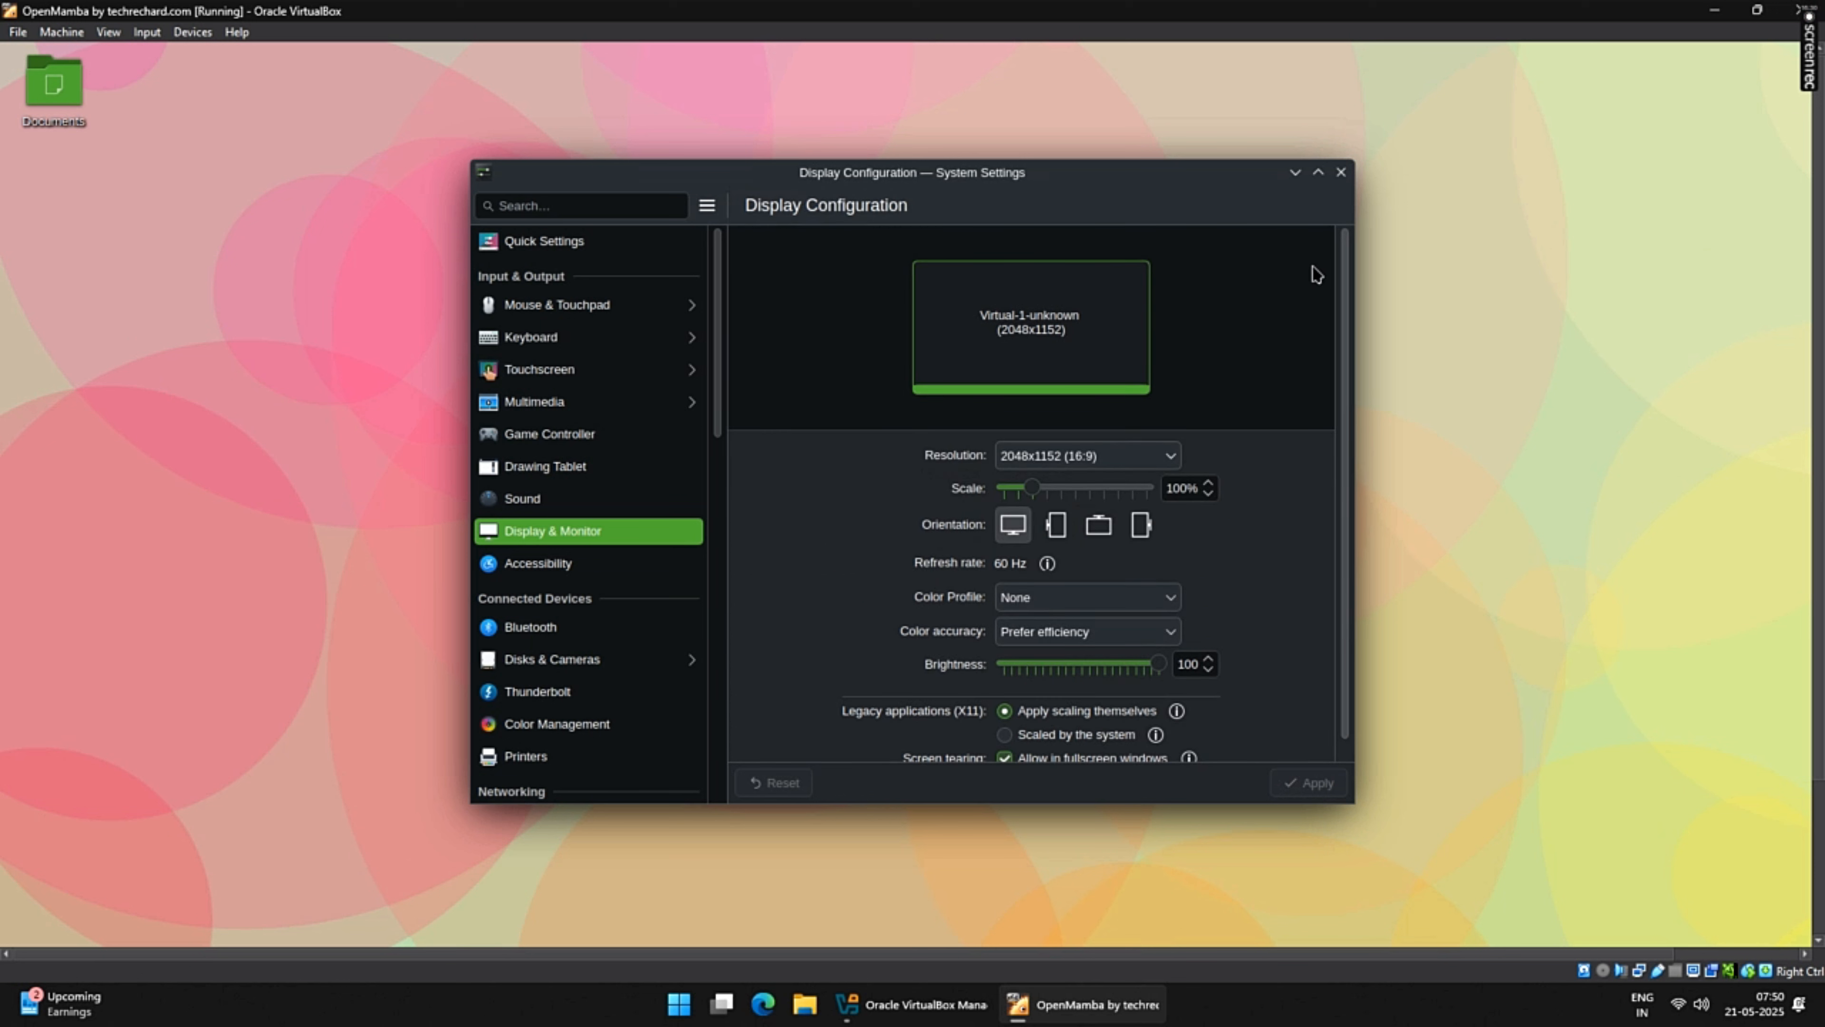
pyautogui.click(1341, 174)
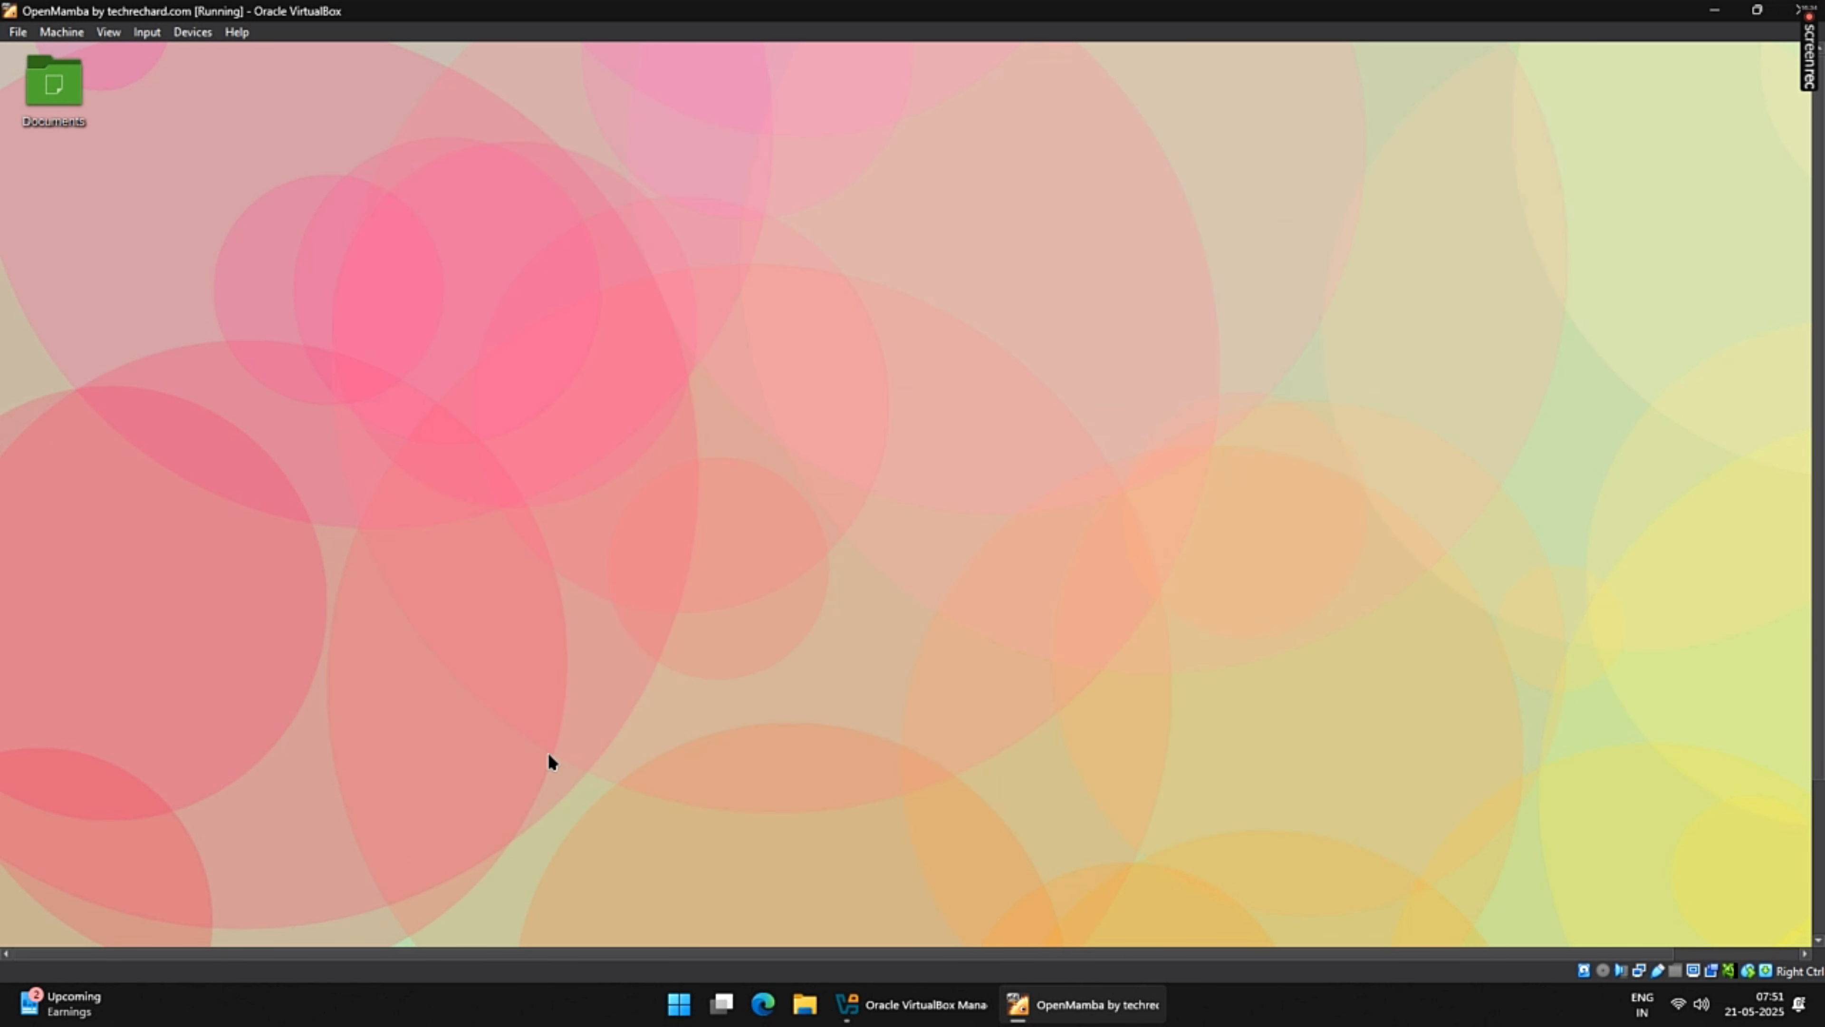
pyautogui.hotkey('ctrl', 'c')
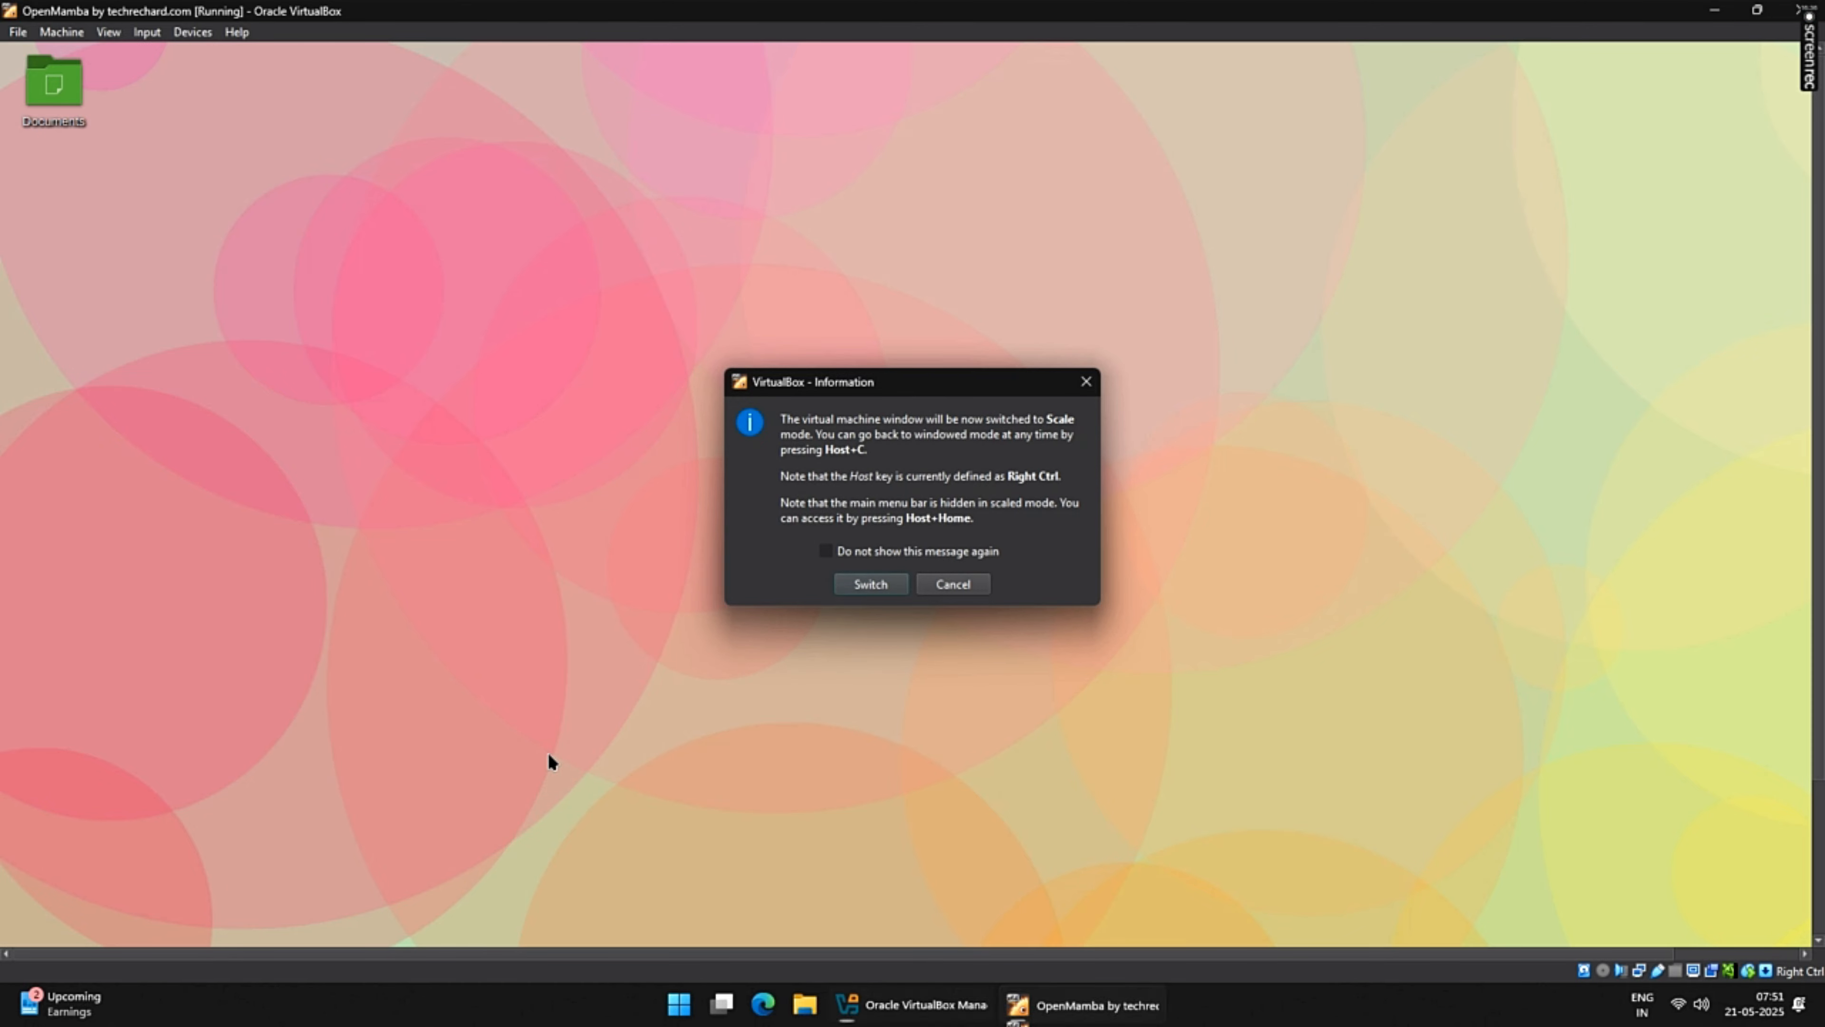
pyautogui.click(870, 585)
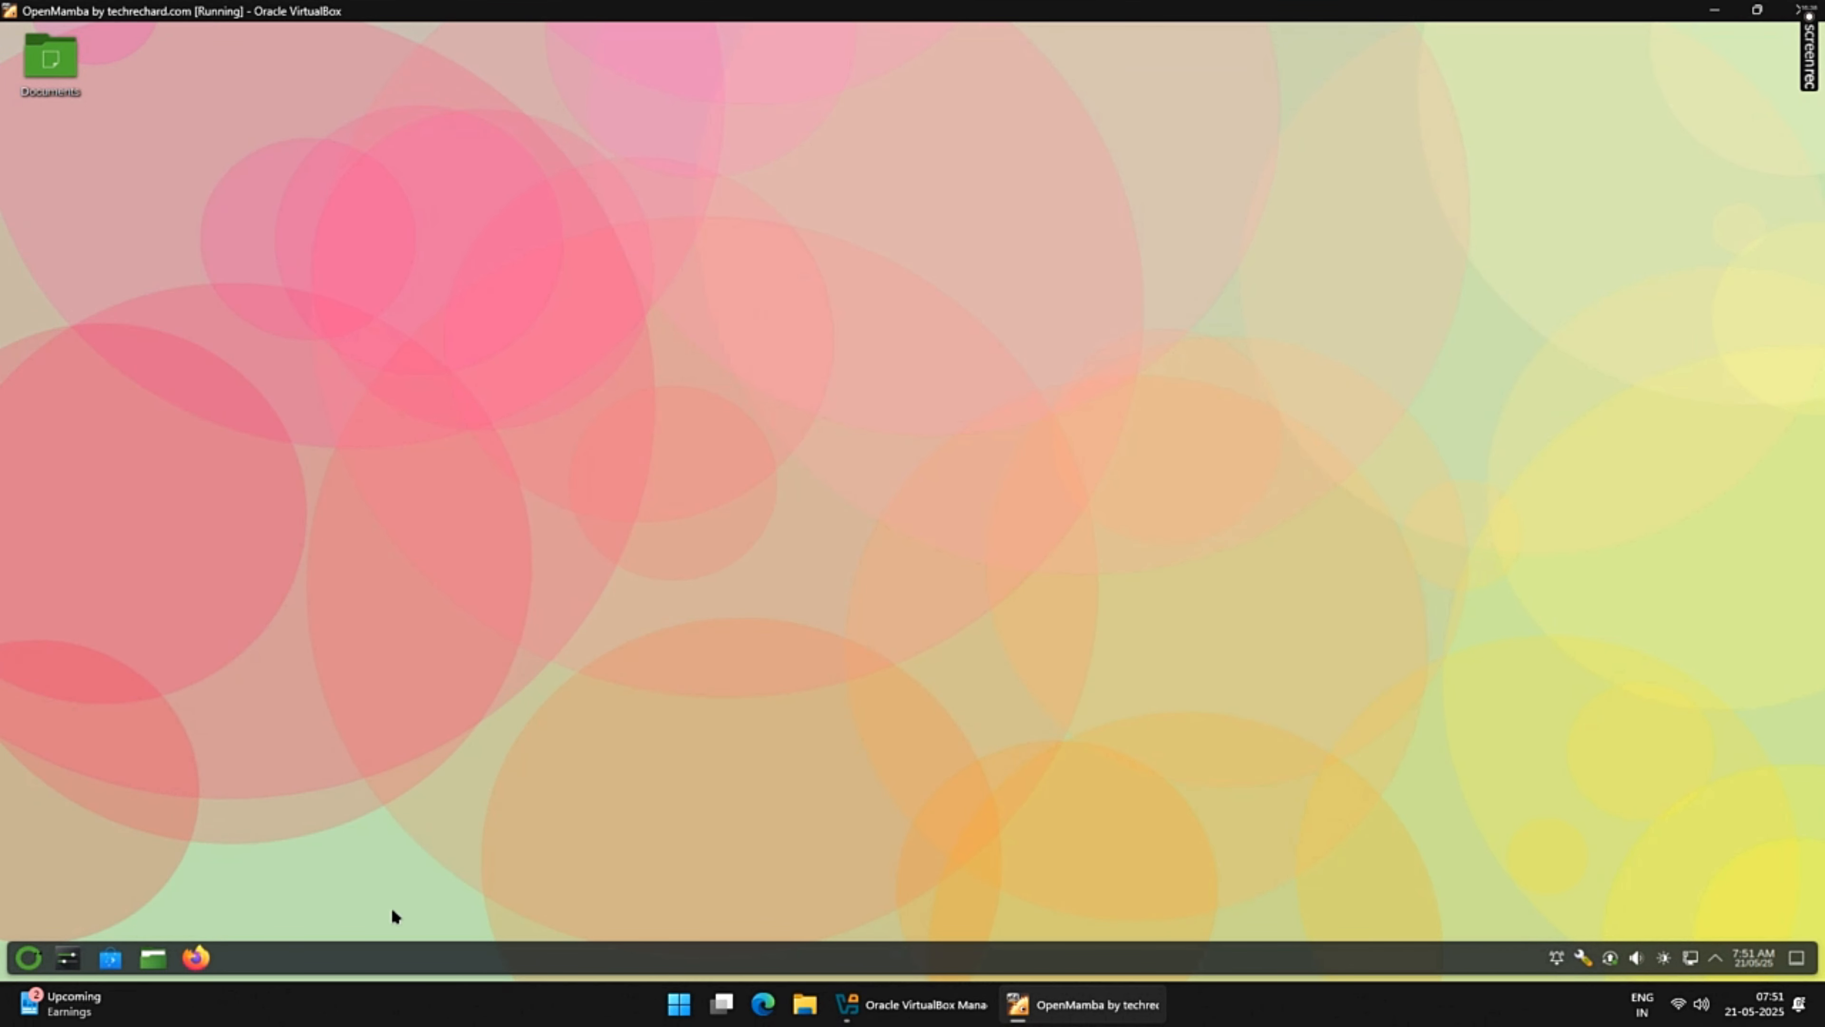
# - Review the software and hardware details under About this System in System Settings, and close the settings
pyautogui.moveTo(67, 958); pyautogui.dragTo(824, 584)
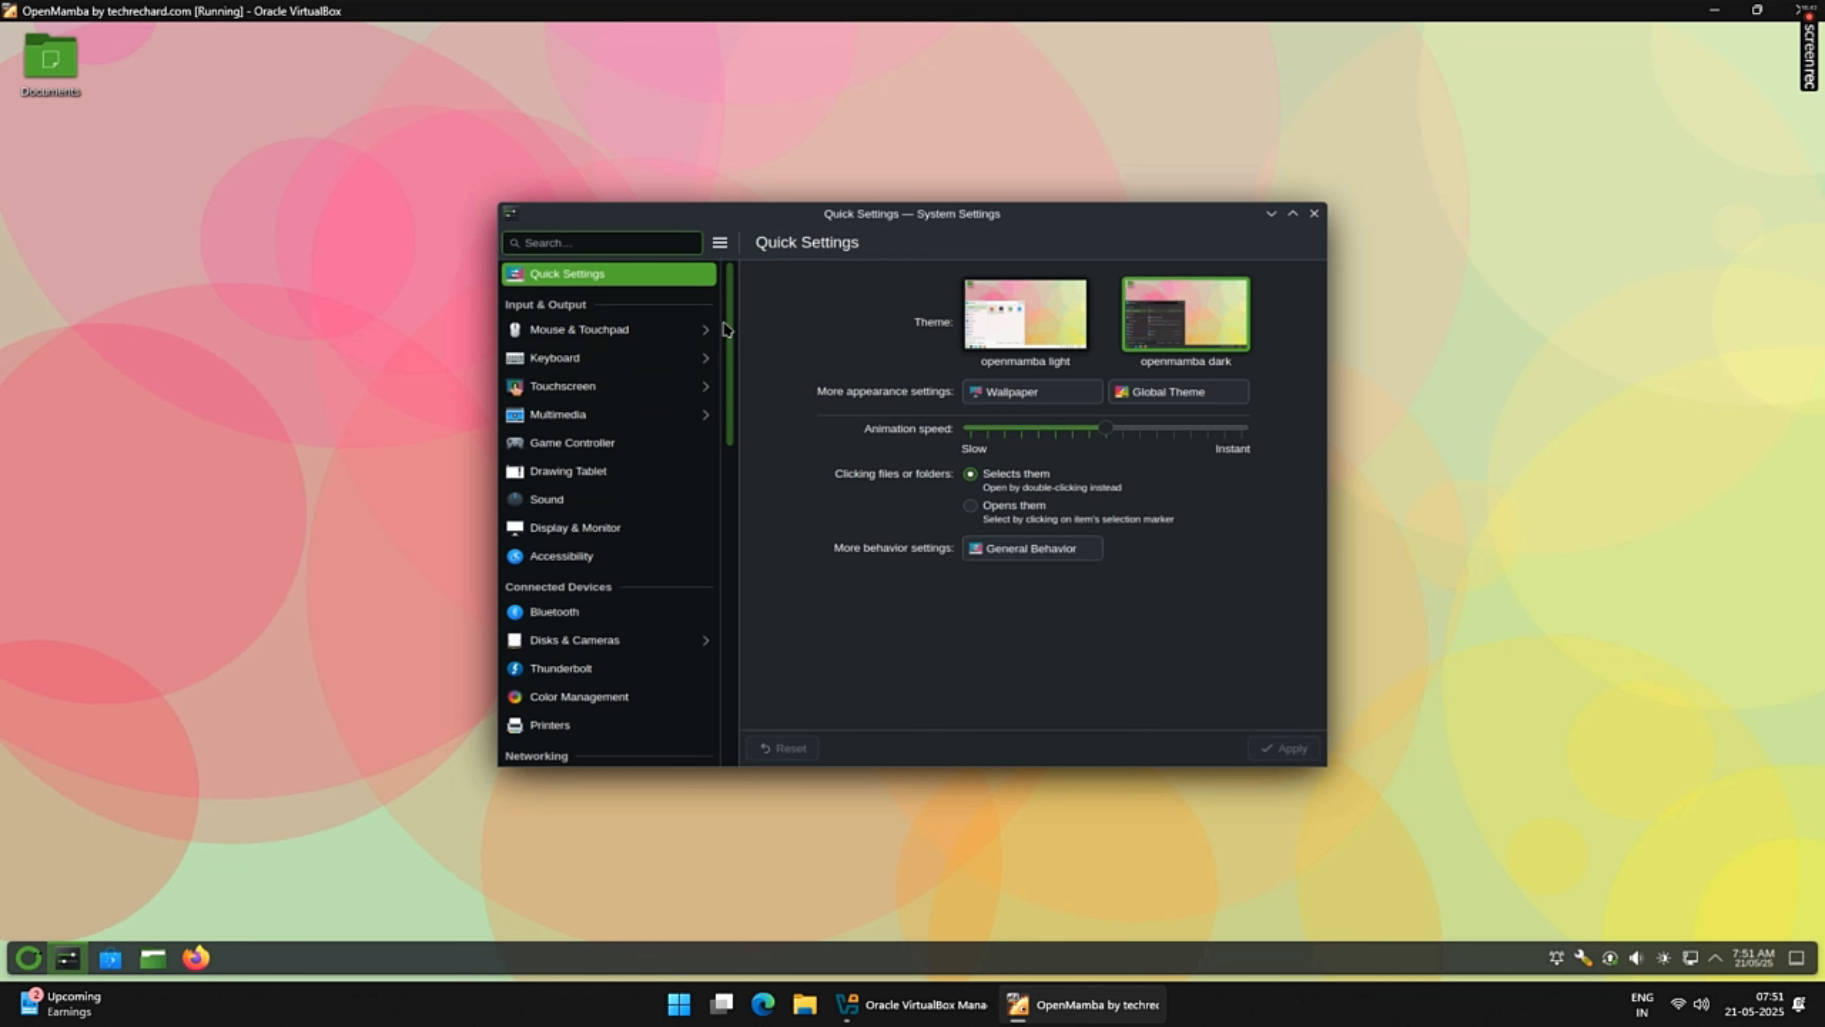
pyautogui.moveTo(729, 325)
pyautogui.mouseDown()
pyautogui.moveTo(722, 660)
pyautogui.moveTo(719, 302)
pyautogui.mouseUp()
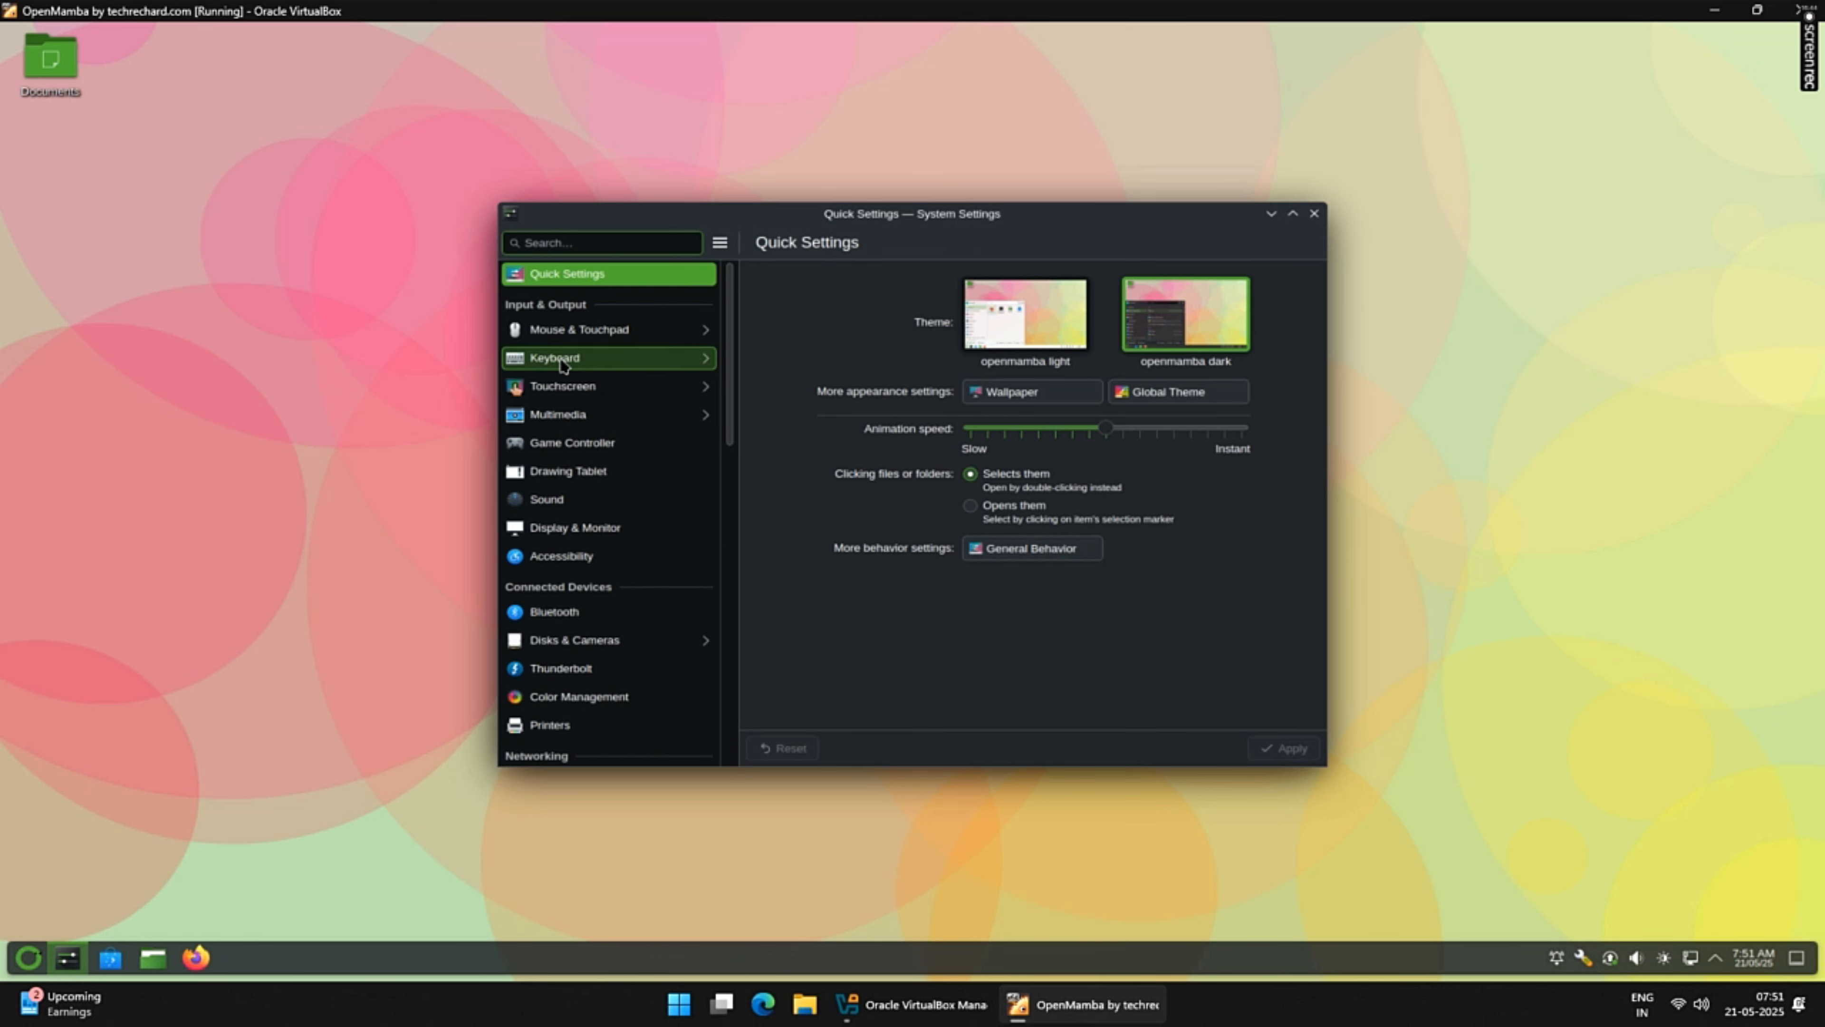
pyautogui.scroll(-3, 564, 586)
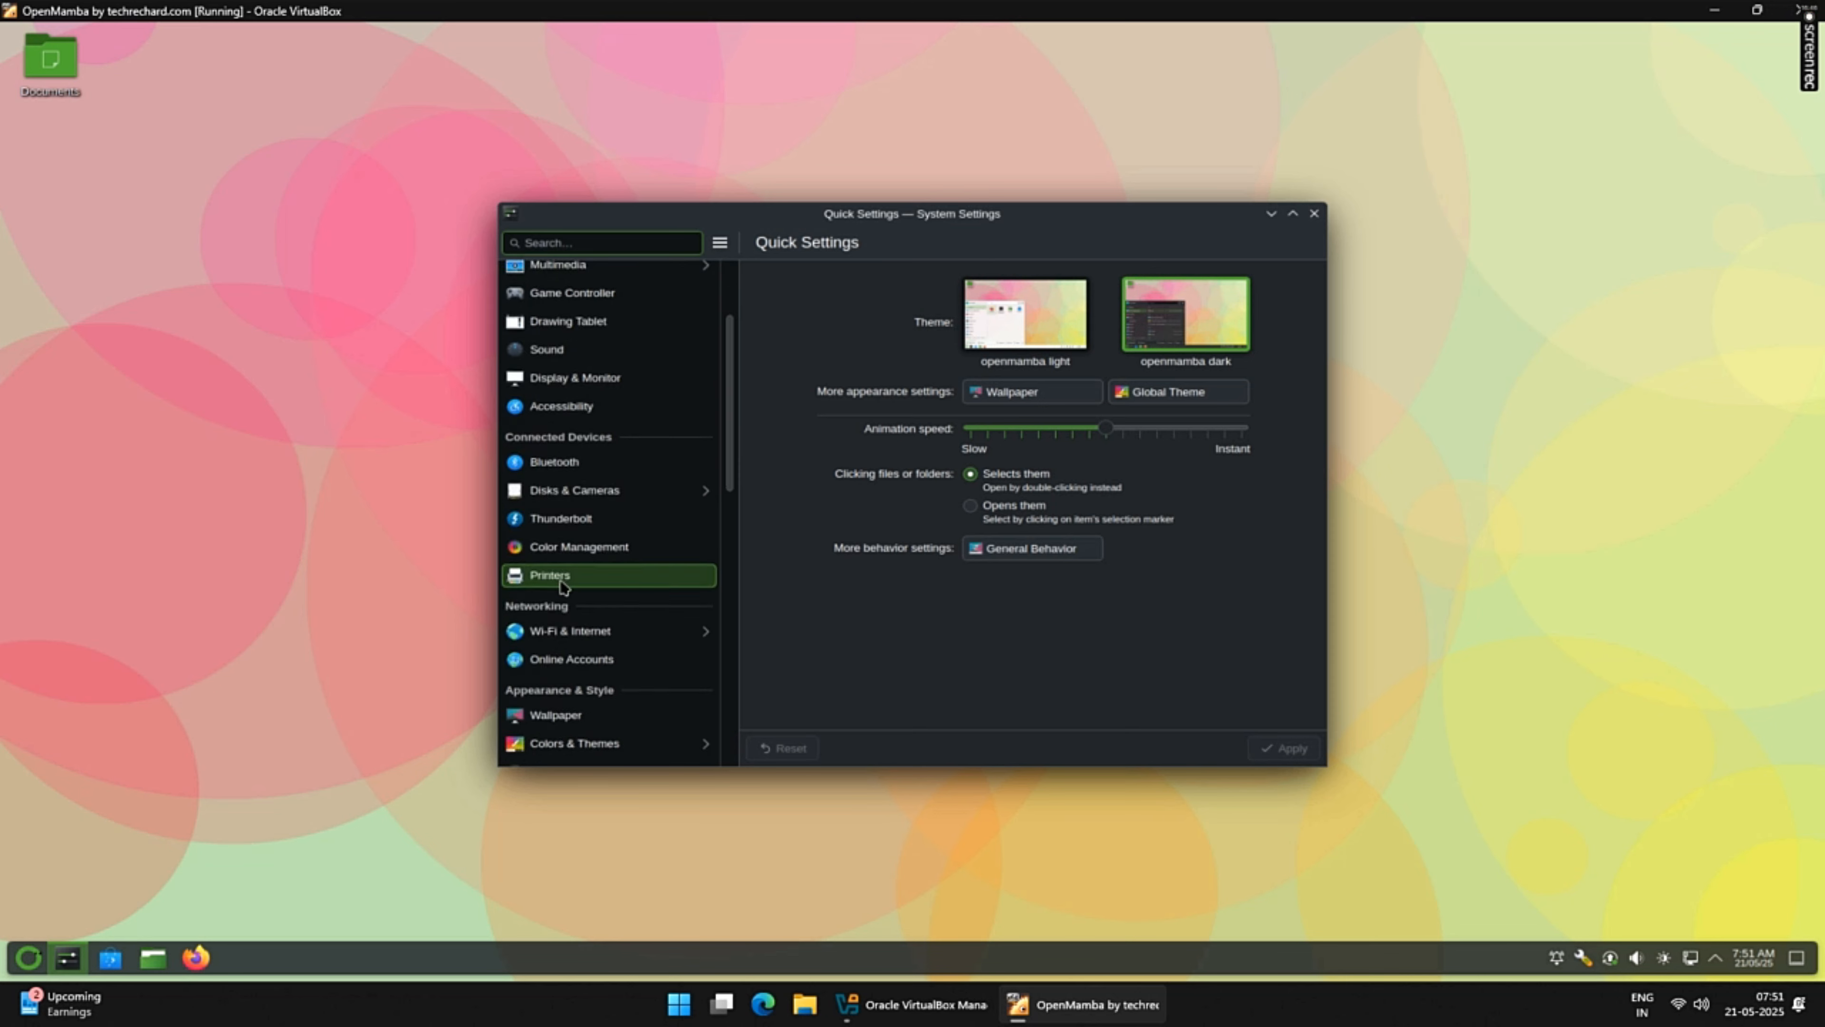
pyautogui.scroll(-10, 563, 586)
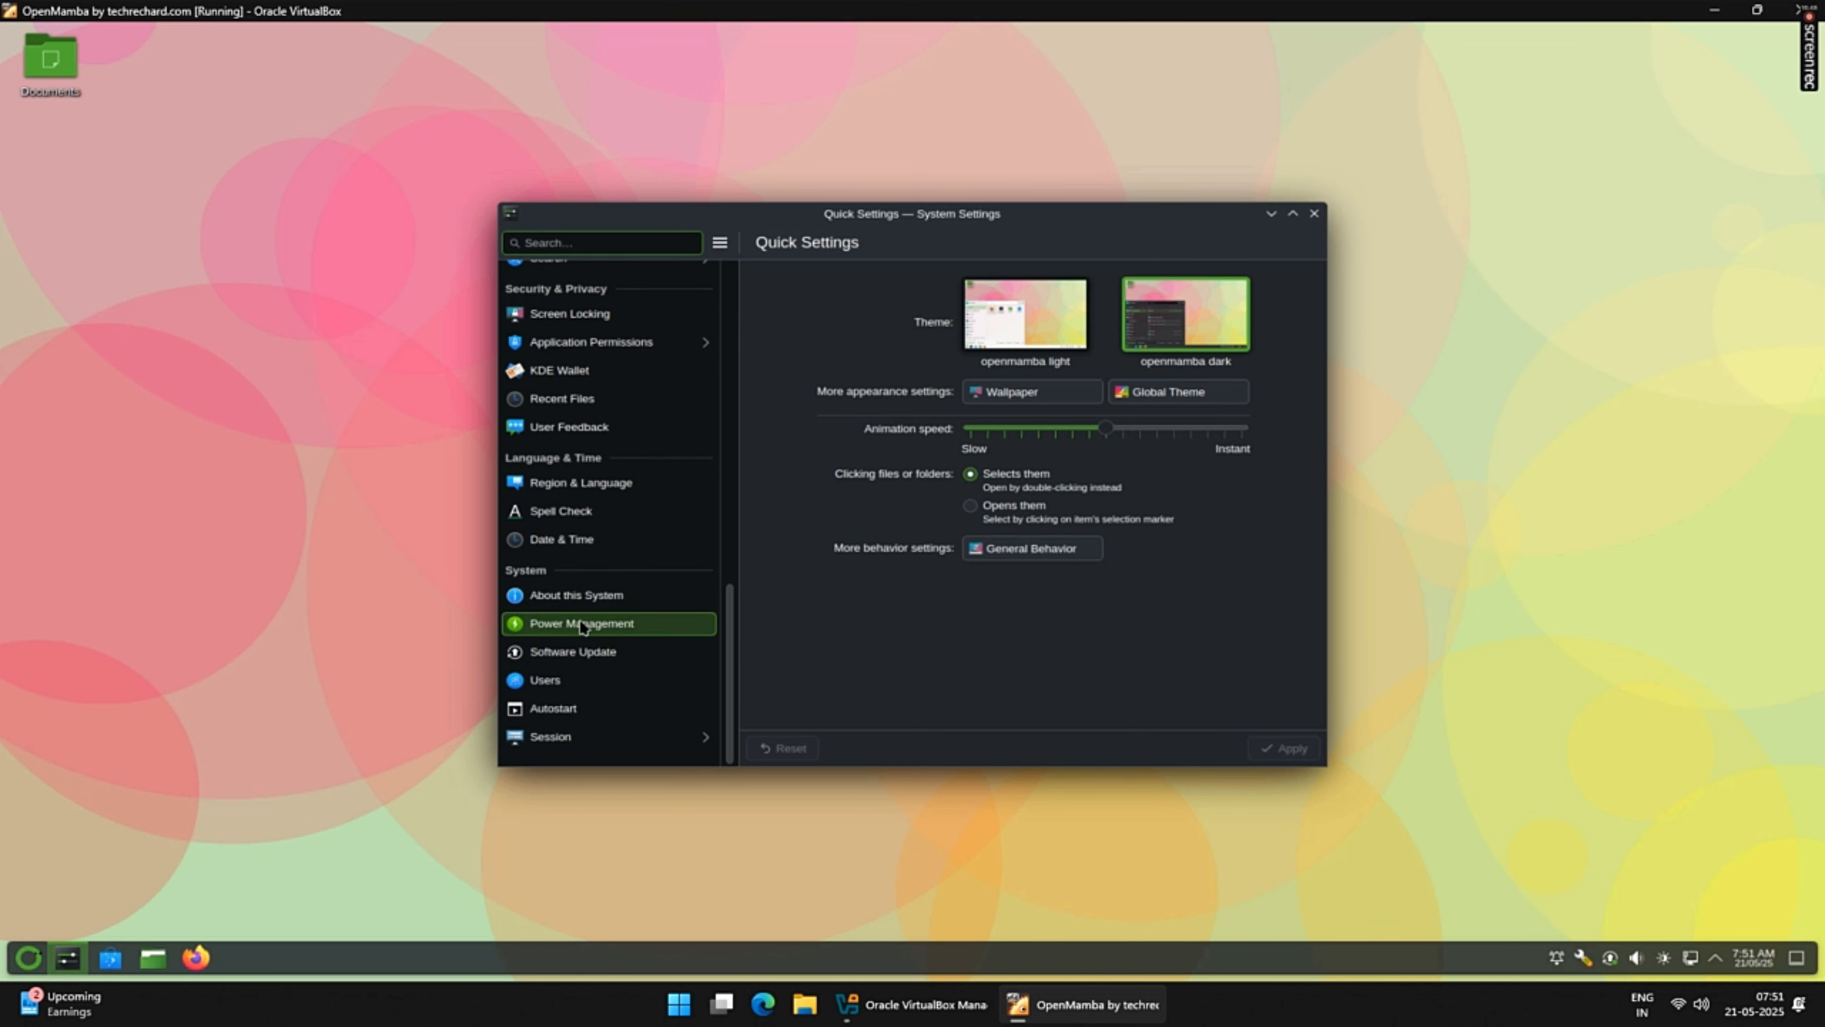
pyautogui.click(576, 595)
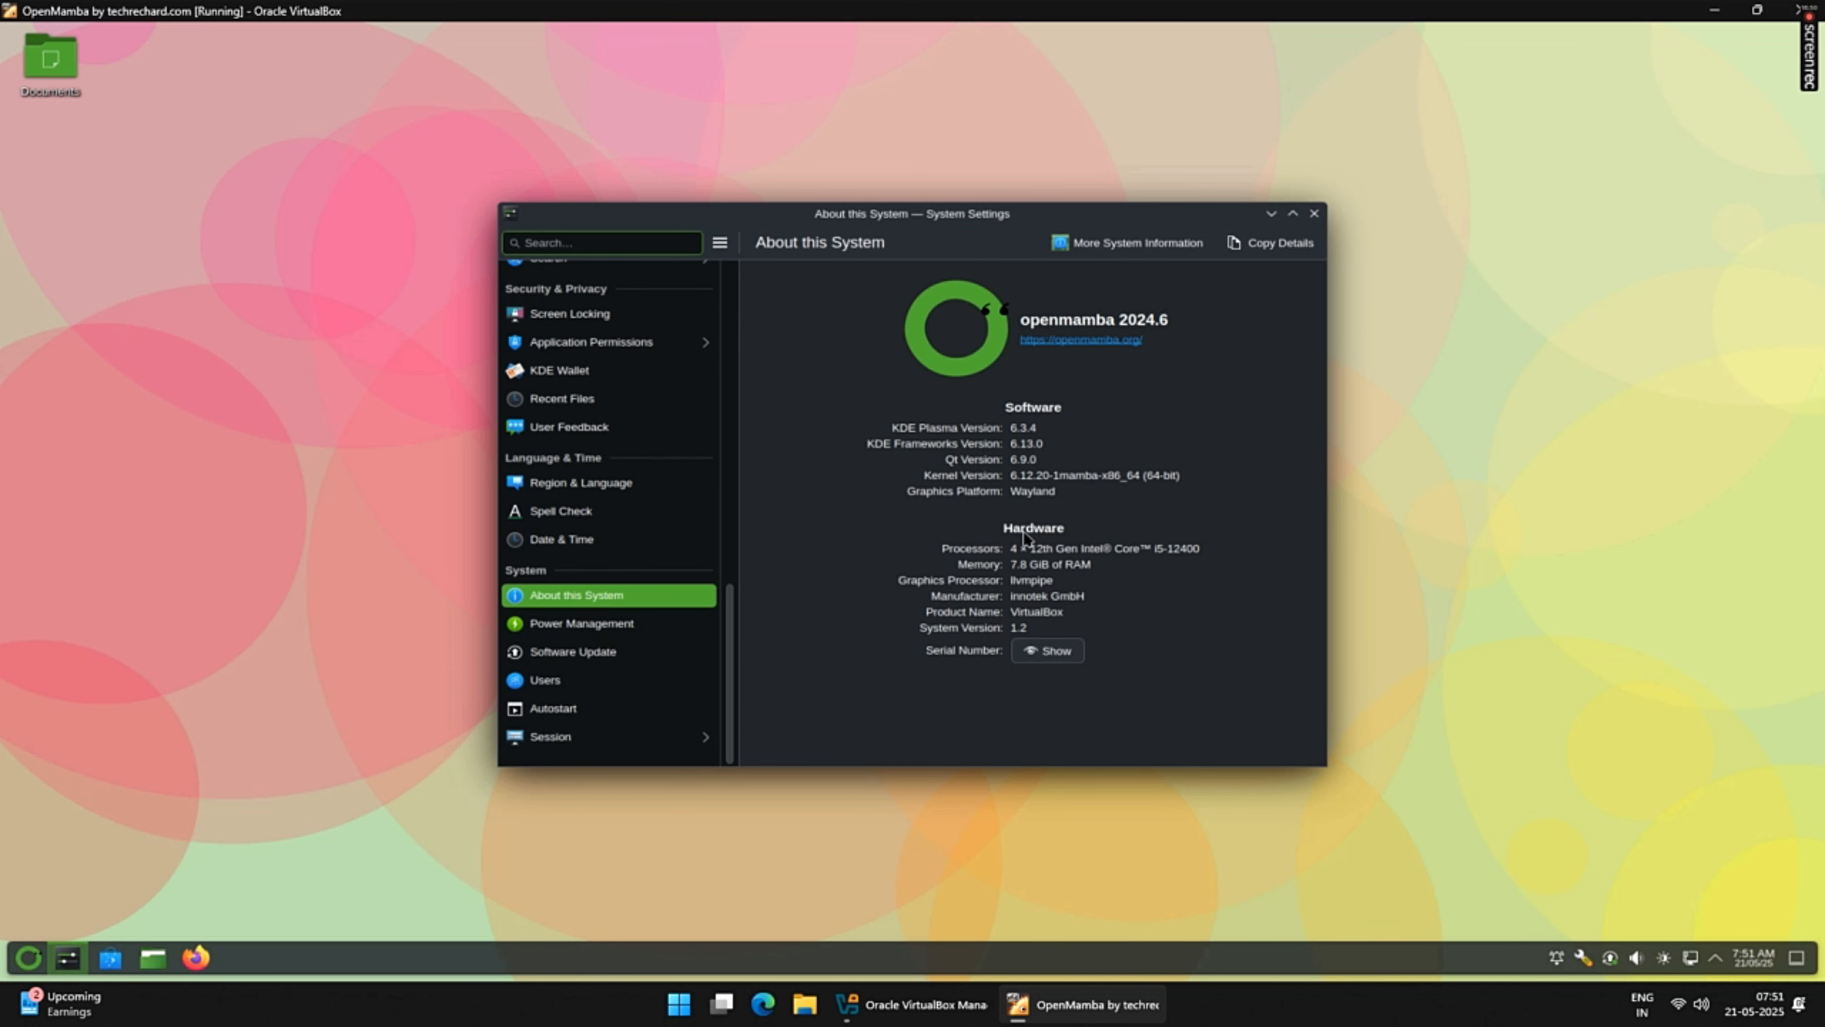
pyautogui.scroll(4, 602, 468)
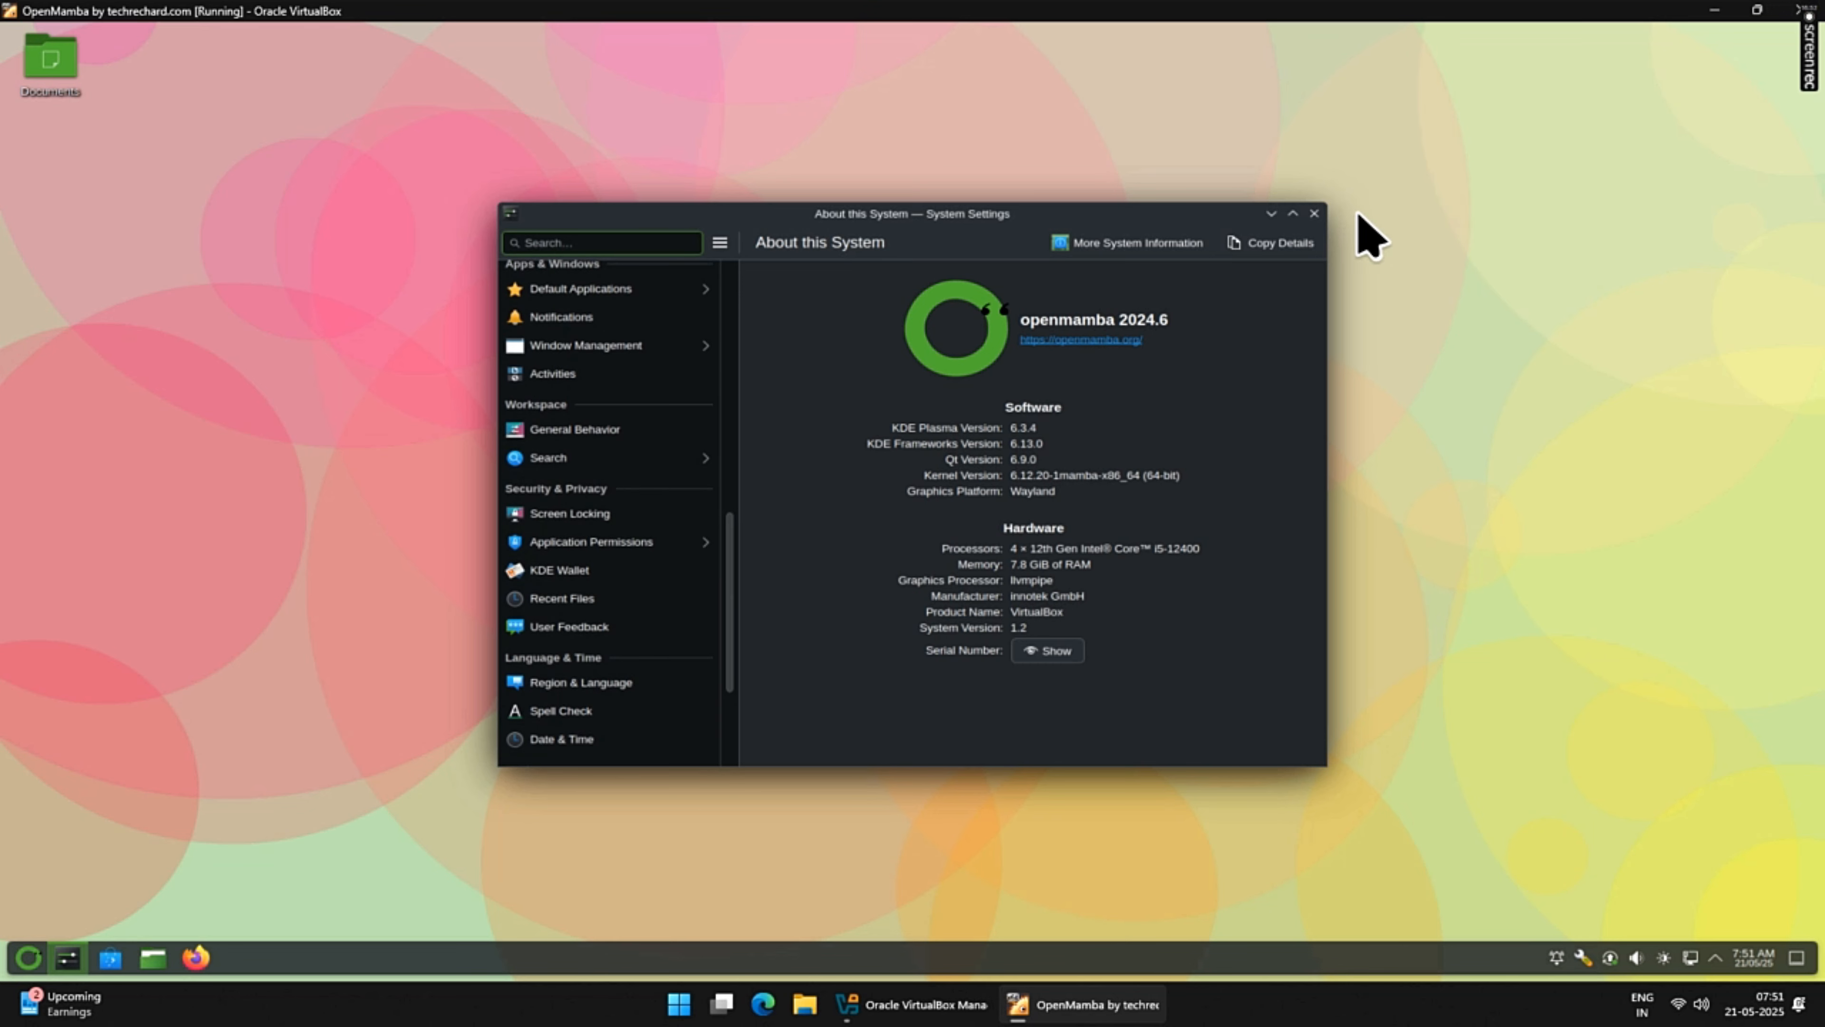
pyautogui.click(1315, 213)
# - Change the desktop wallpaper to the Nuvole image and apply it
pyautogui.rightClick(866, 365)
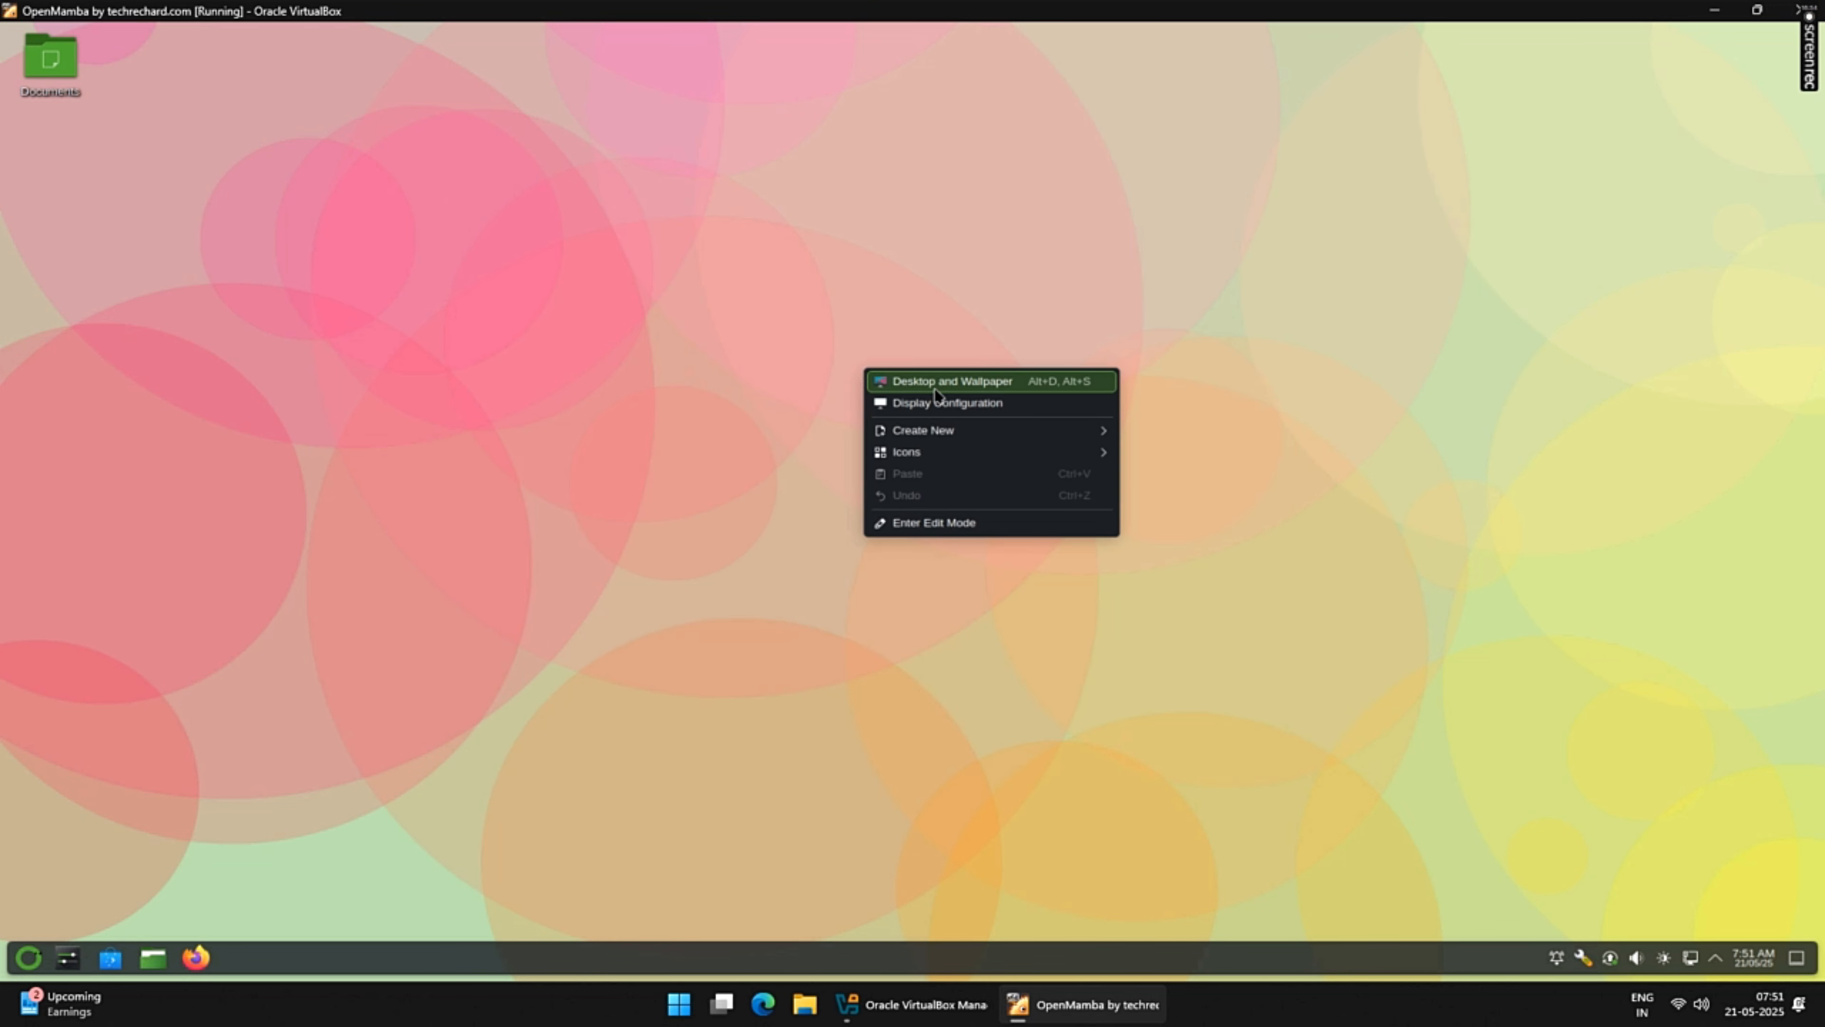
pyautogui.click(919, 377)
pyautogui.click(813, 531)
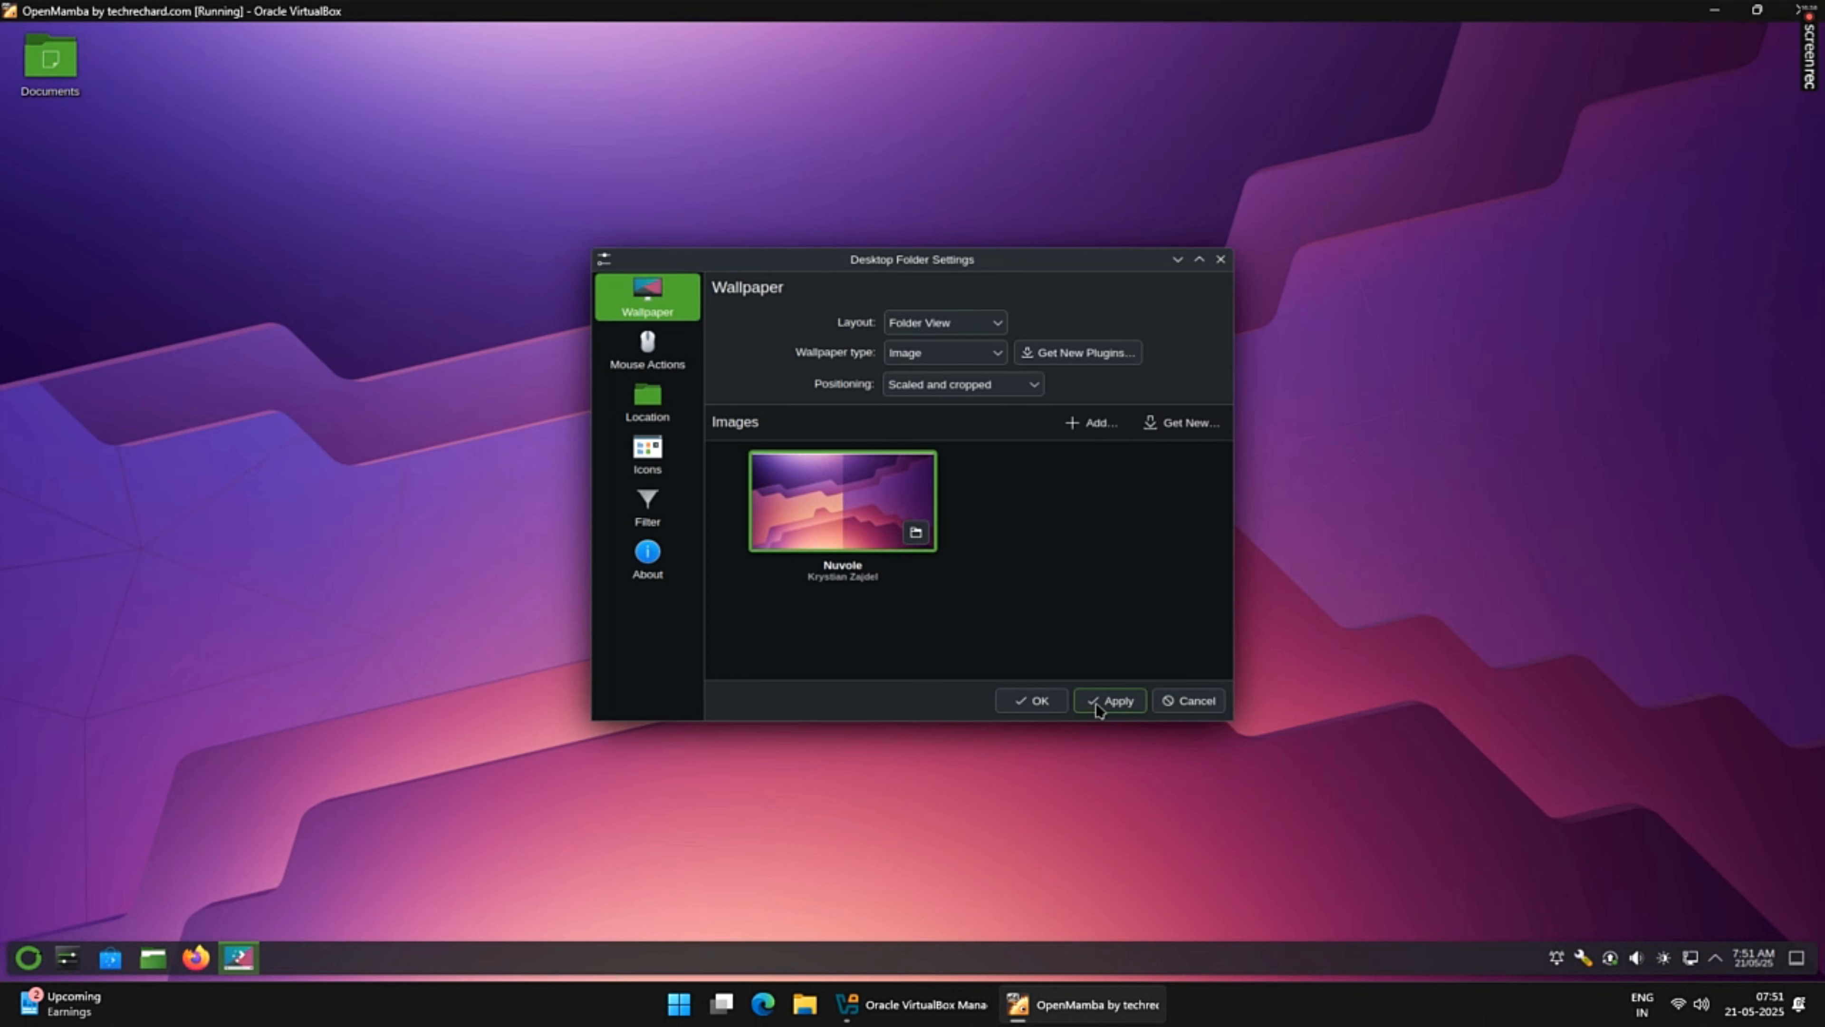
pyautogui.click(1093, 704)
pyautogui.click(1041, 703)
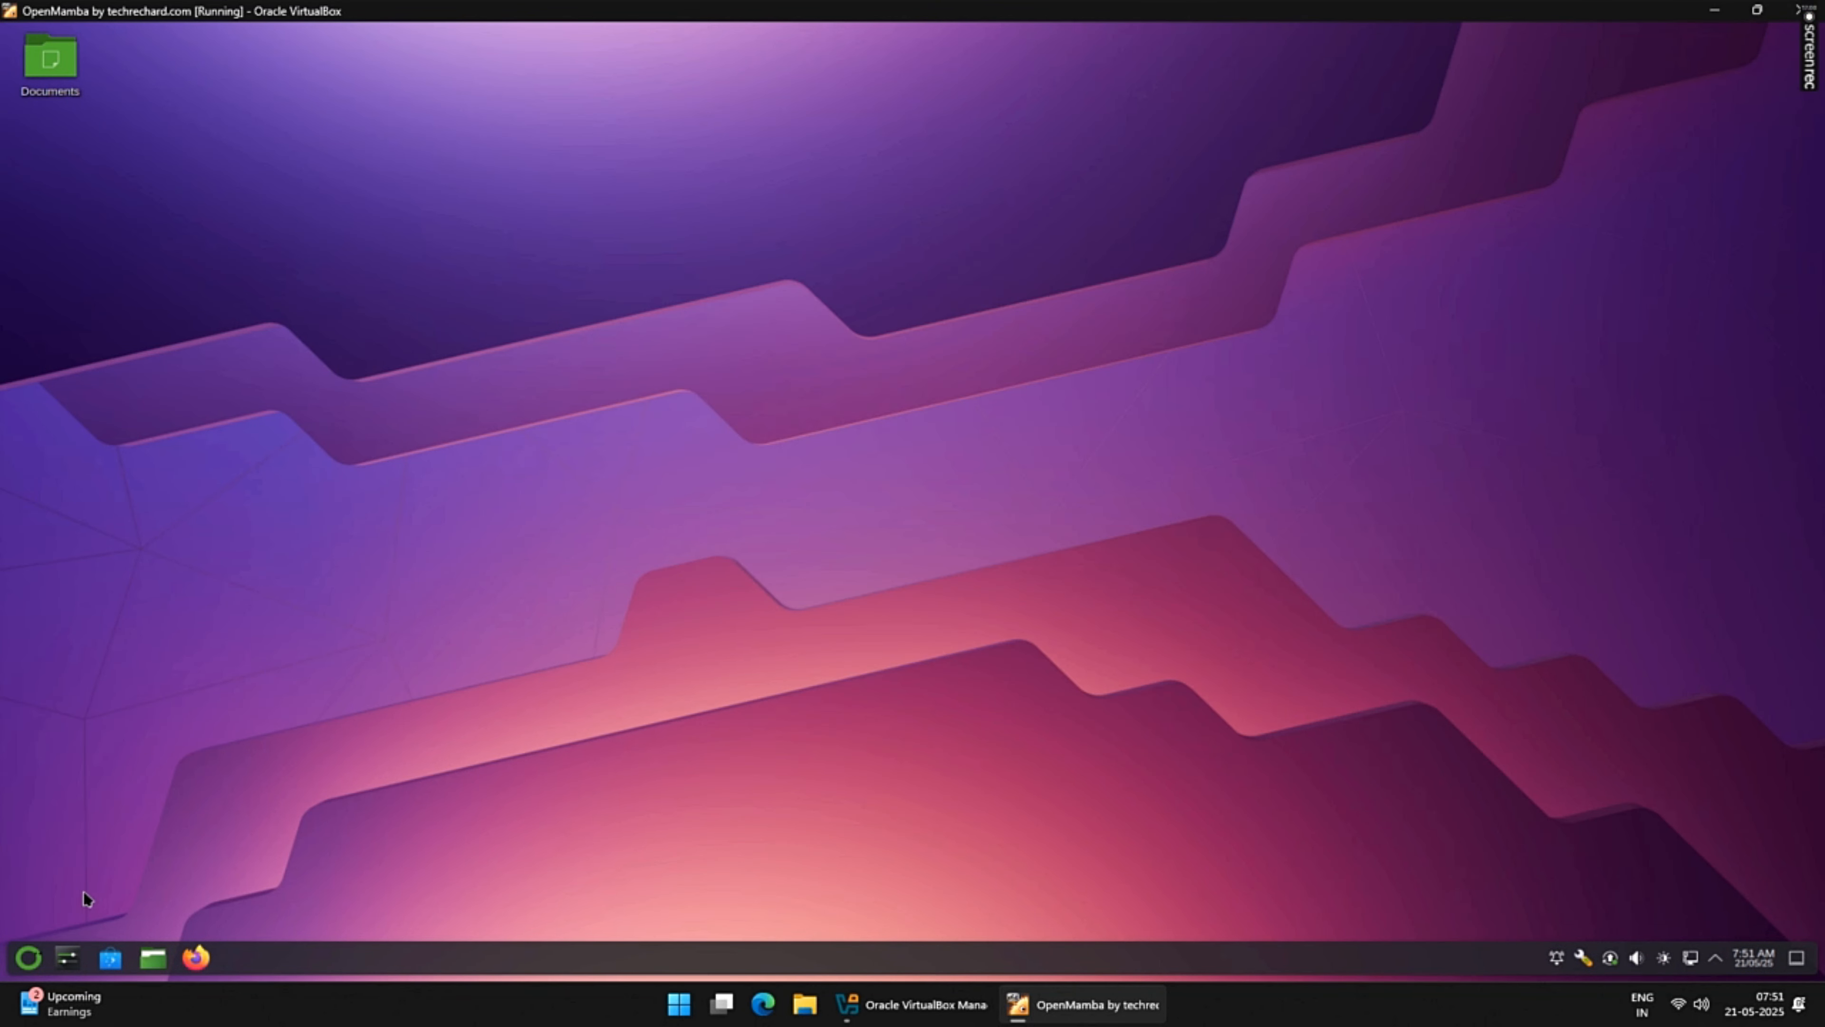